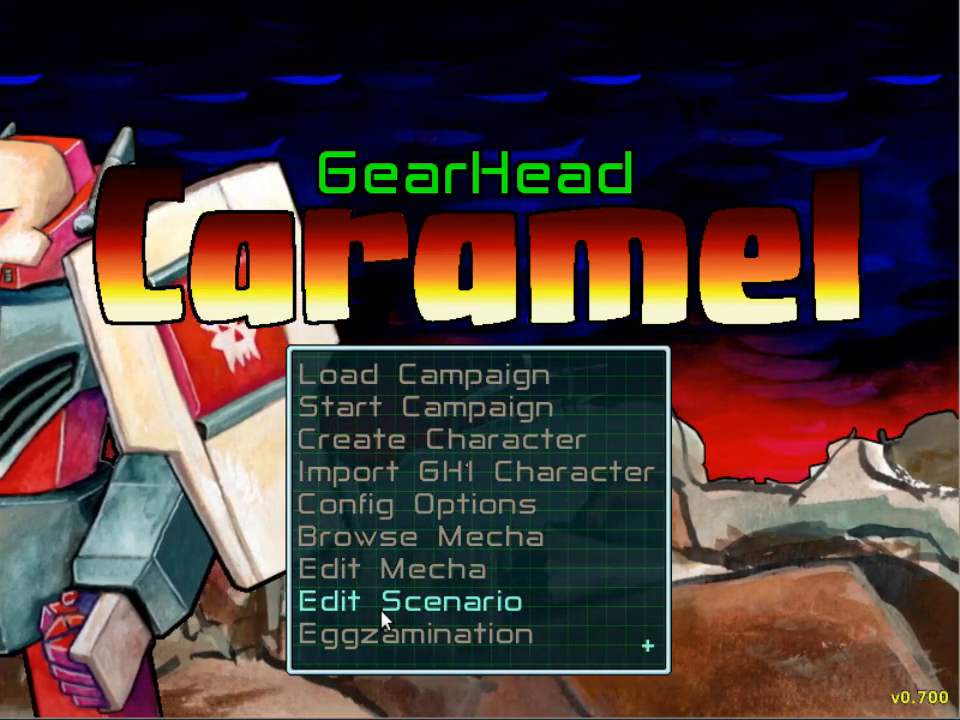
# - Open the existing scenario PLOTCREATOR_pbpanic.json in the scenario editor
pyautogui.click(382, 613)
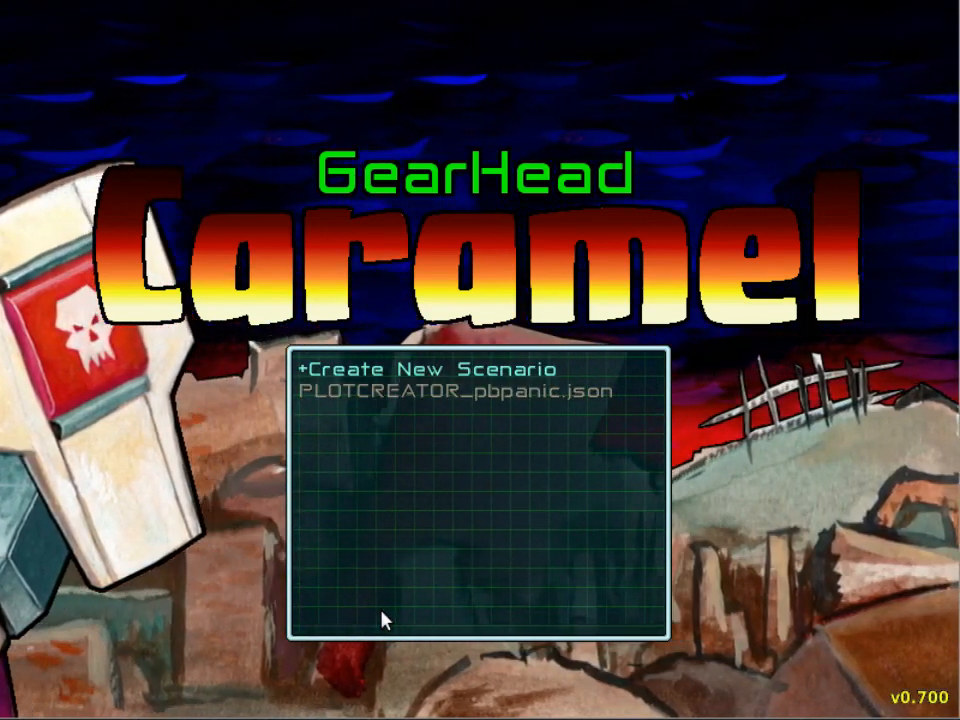
pyautogui.press('Down')
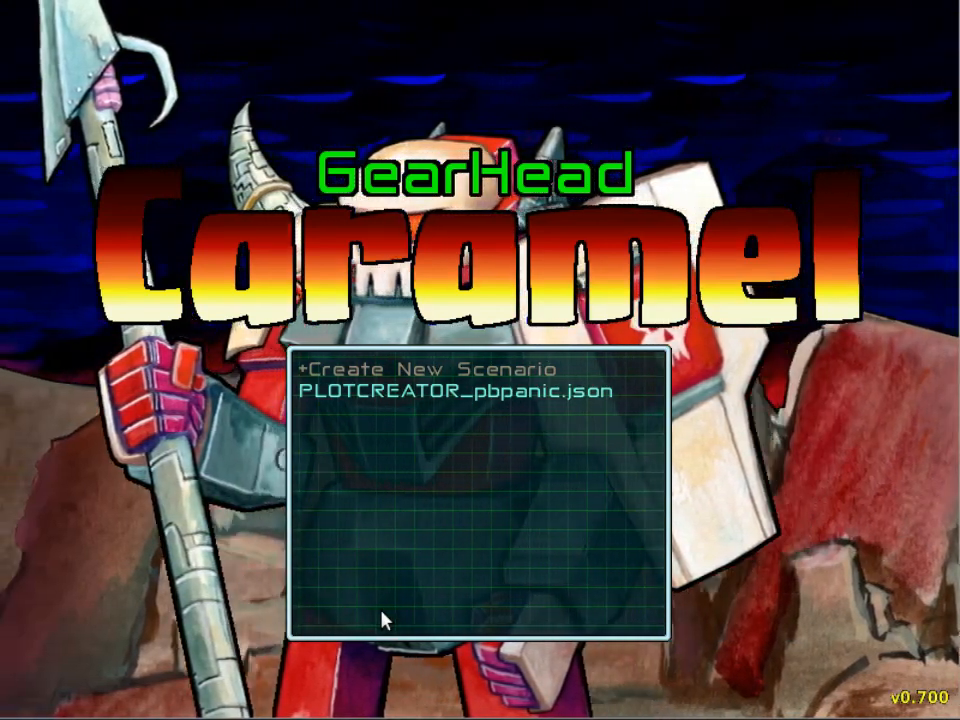
pyautogui.press('Return')
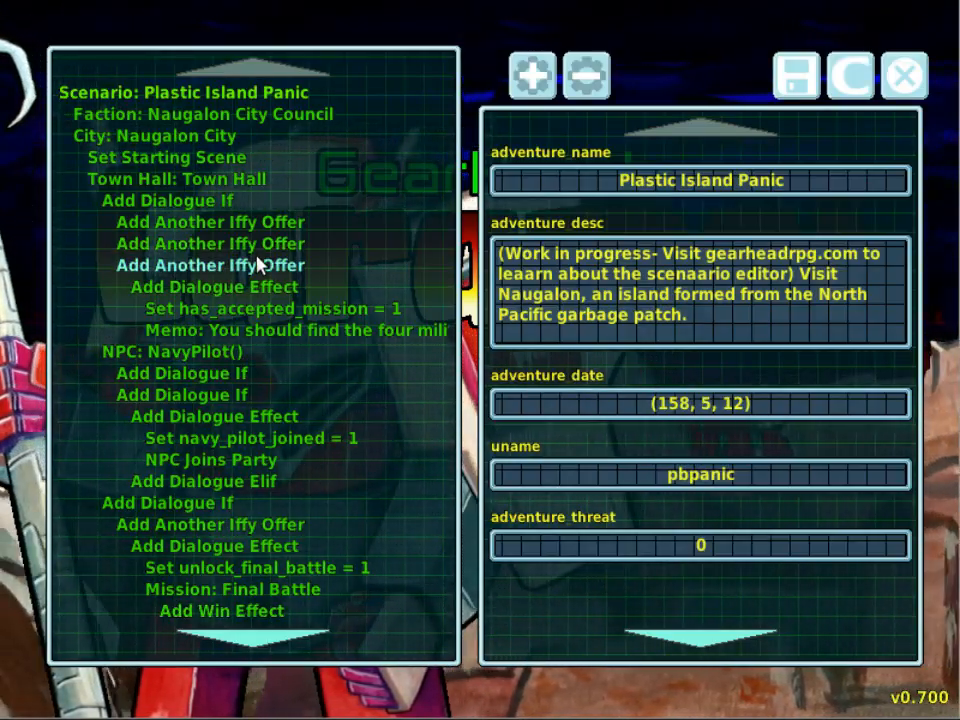
# - Examine the full outline of the Plastic Island Panic scenario, from its opening entries through its final definitions and back
pyautogui.scroll(-8, 258, 262)
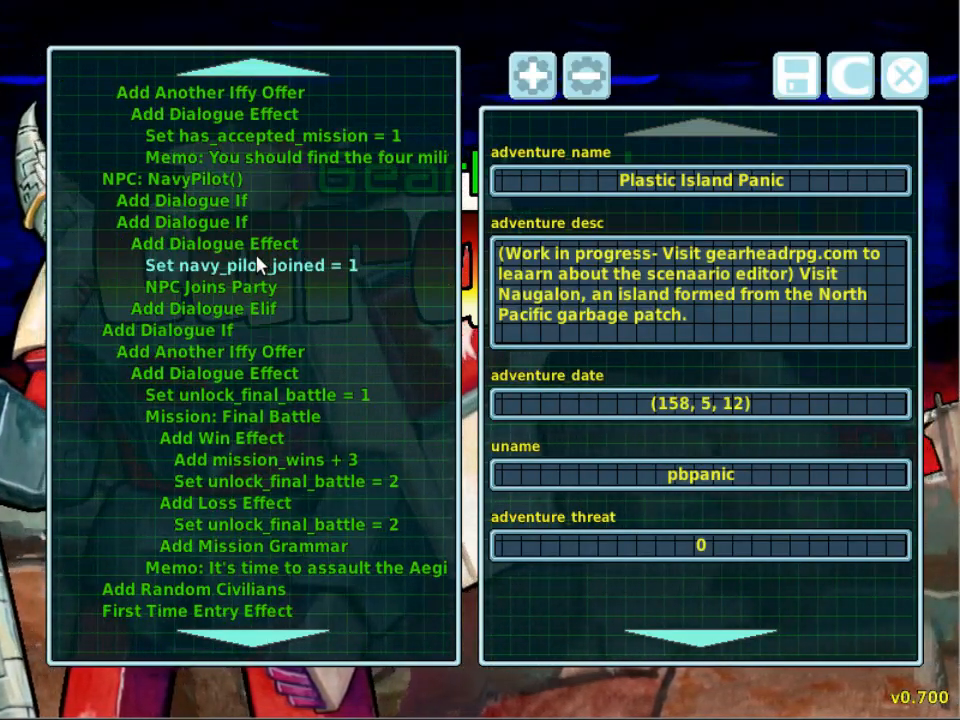
pyautogui.scroll(5, 258, 262)
pyautogui.scroll(3, 258, 262)
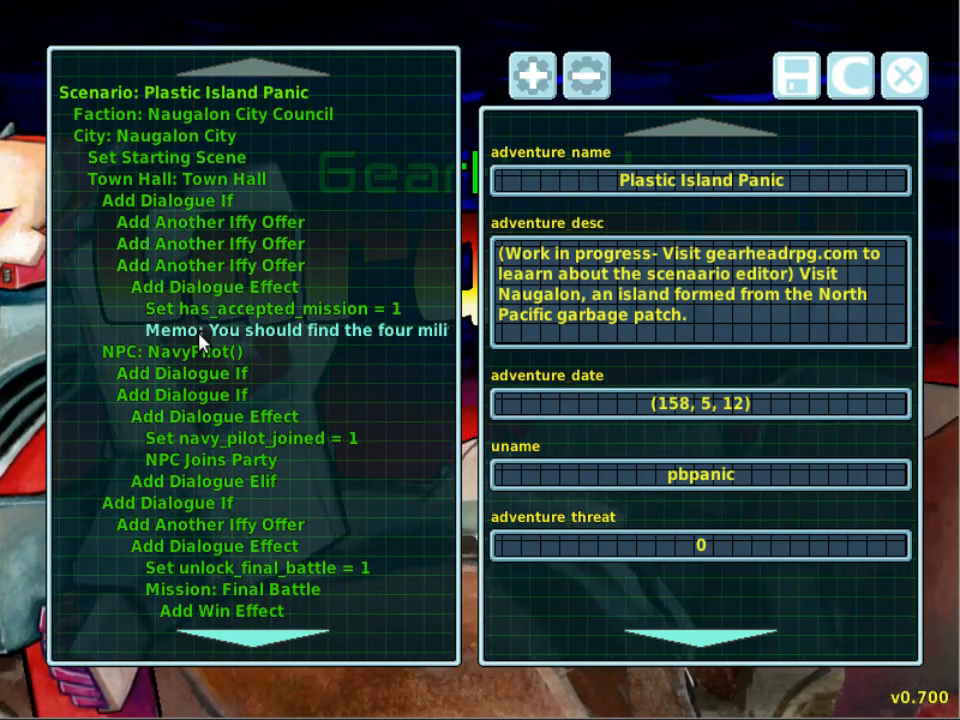
pyautogui.scroll(-13, 200, 340)
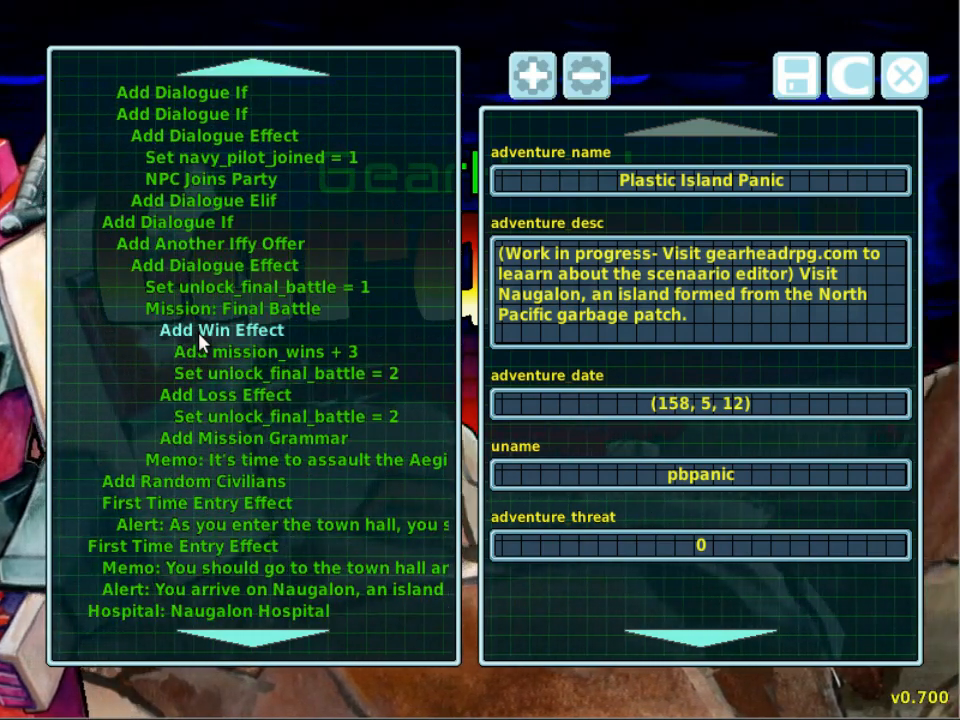
pyautogui.scroll(-12, 200, 340)
pyautogui.scroll(-16, 200, 340)
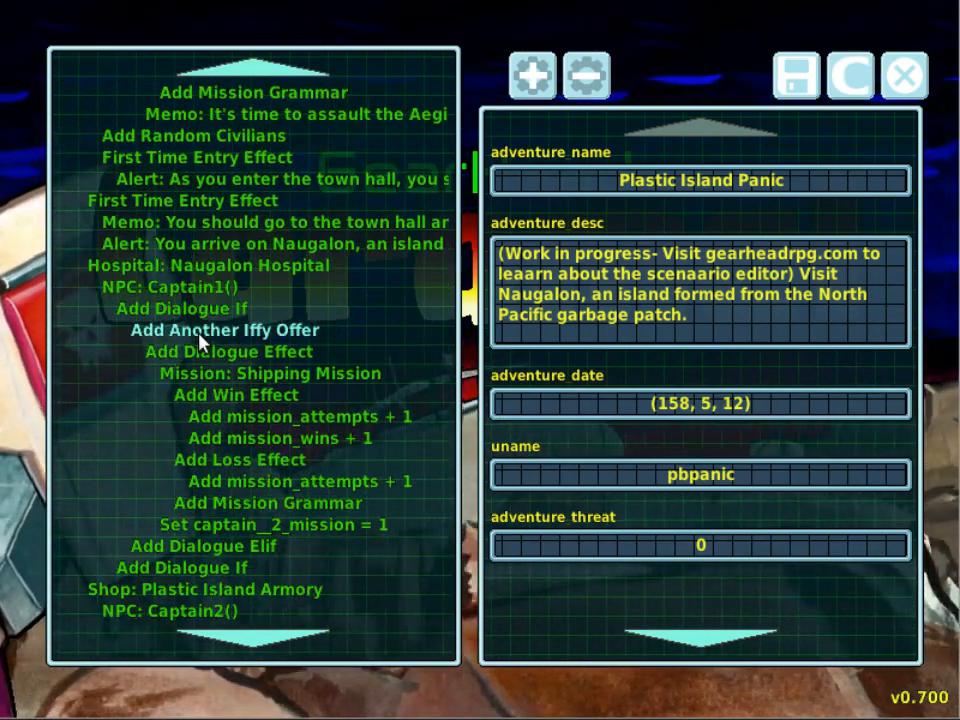
pyautogui.scroll(-14, 200, 340)
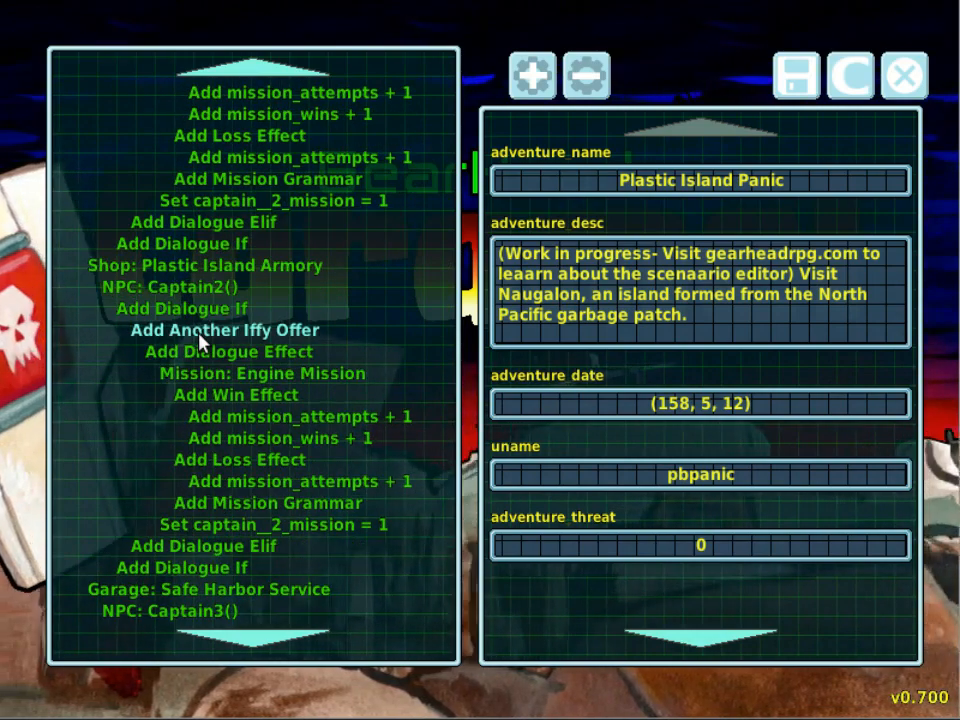
pyautogui.scroll(-10, 200, 340)
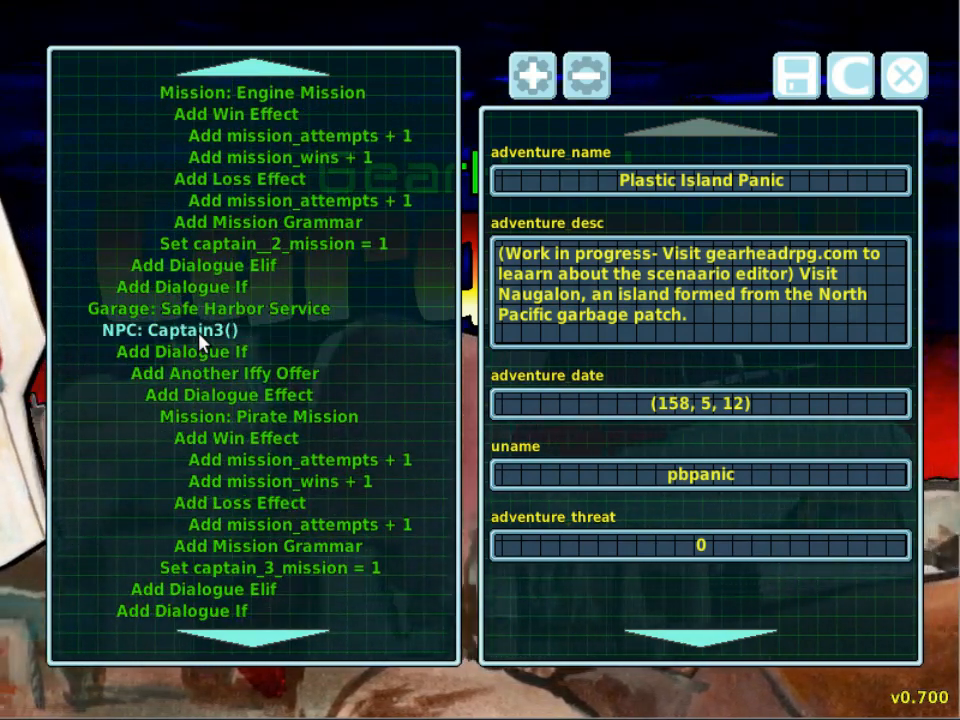
pyautogui.scroll(-12, 200, 340)
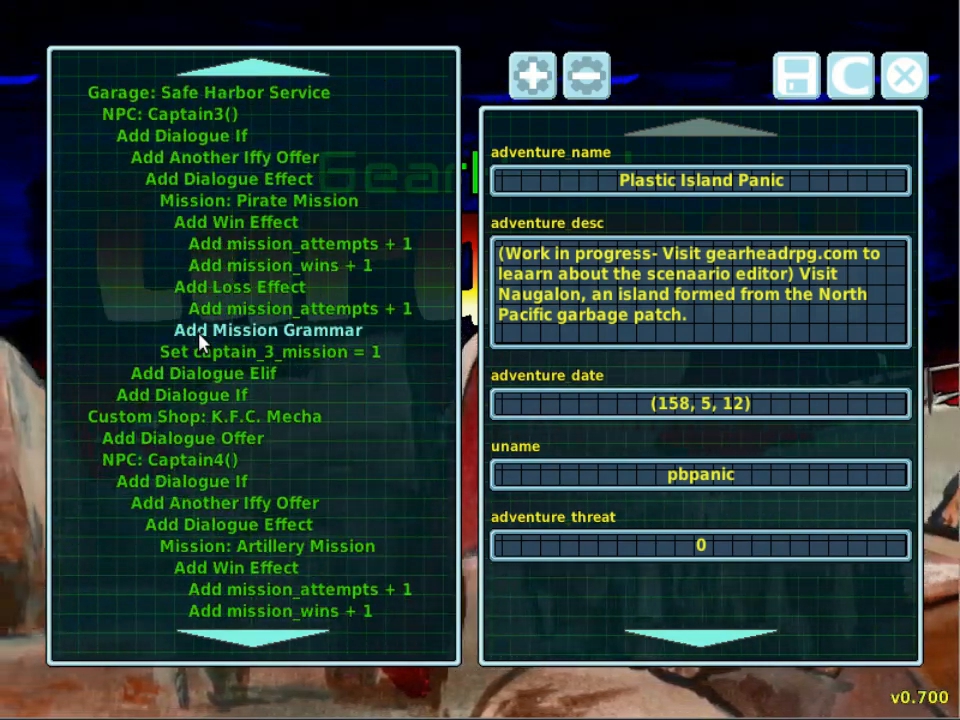
pyautogui.scroll(-17, 200, 341)
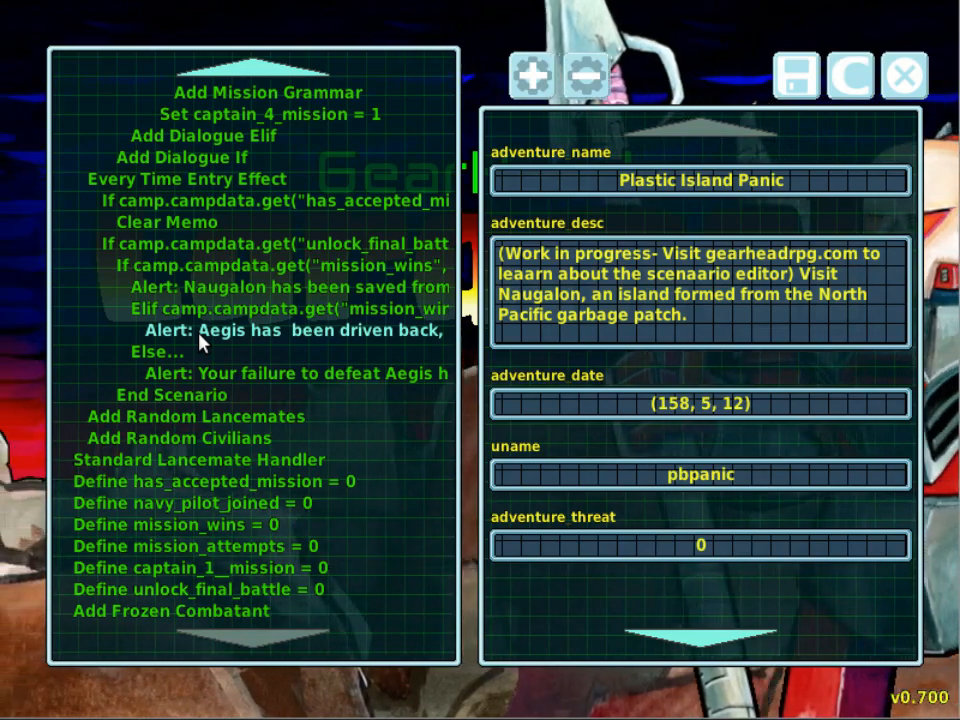
pyautogui.scroll(12, 200, 340)
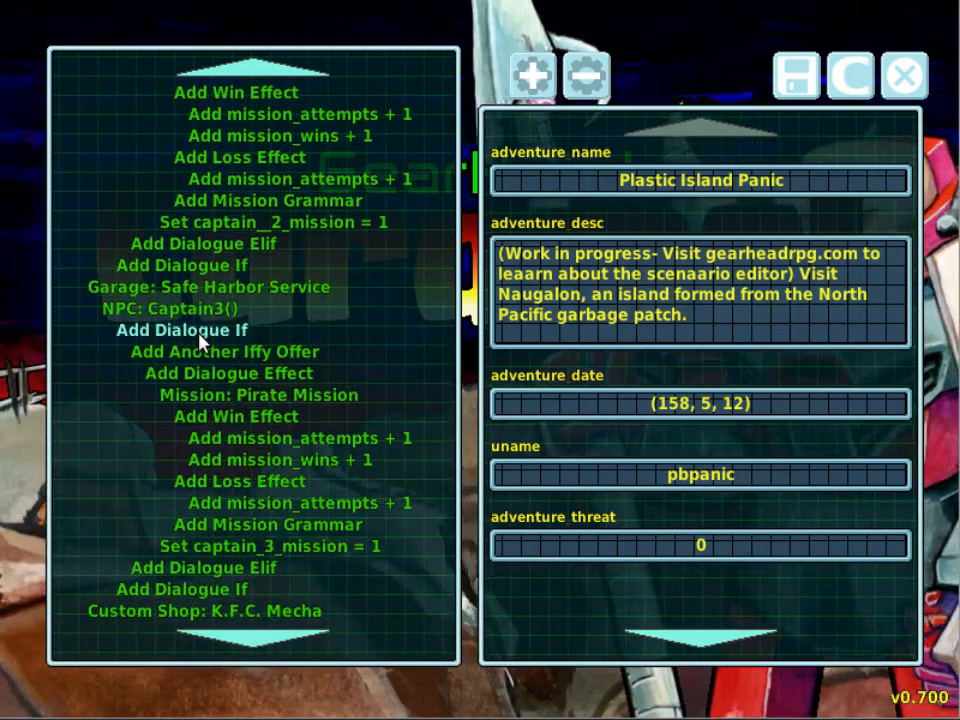
pyautogui.scroll(15, 200, 342)
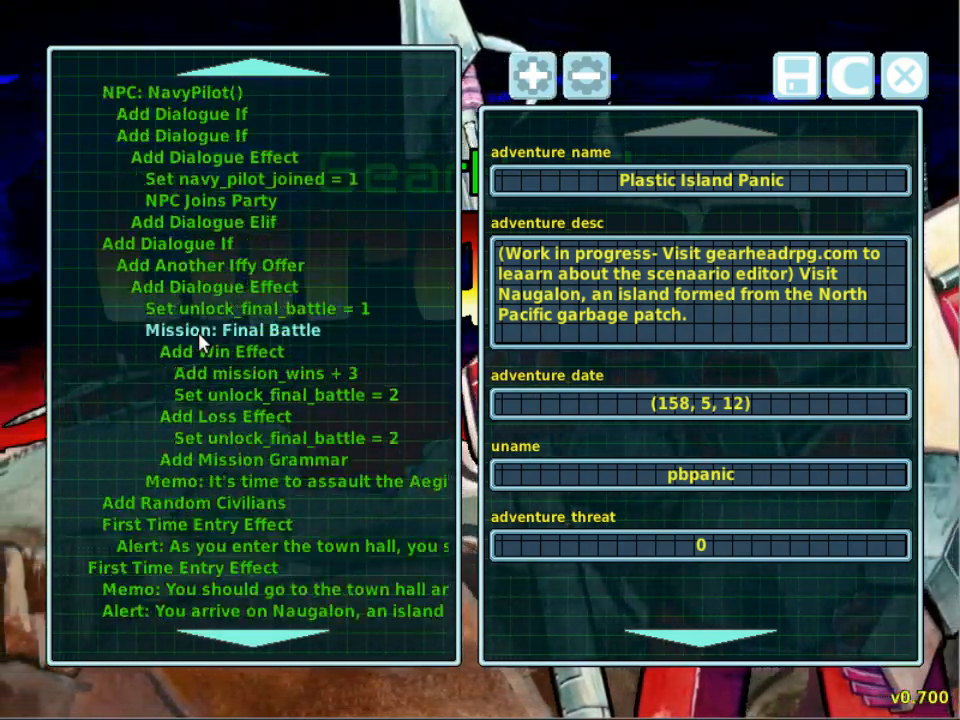
pyautogui.scroll(5, 200, 342)
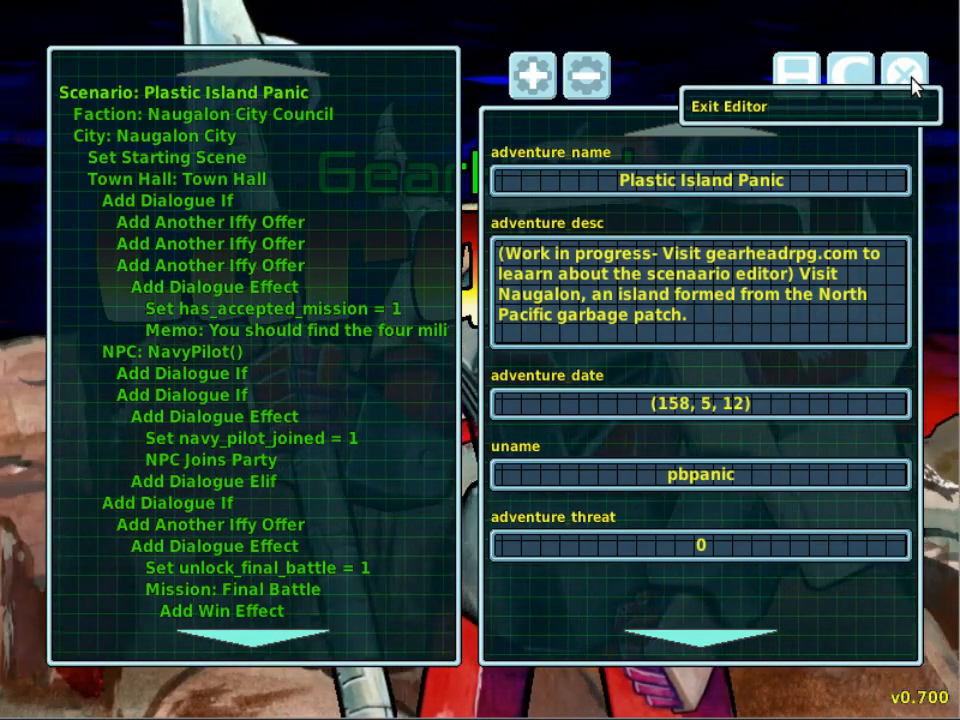
# - Exit the Plastic Island Panic scenario and create a new scenario in the scenario editor
pyautogui.click(910, 84)
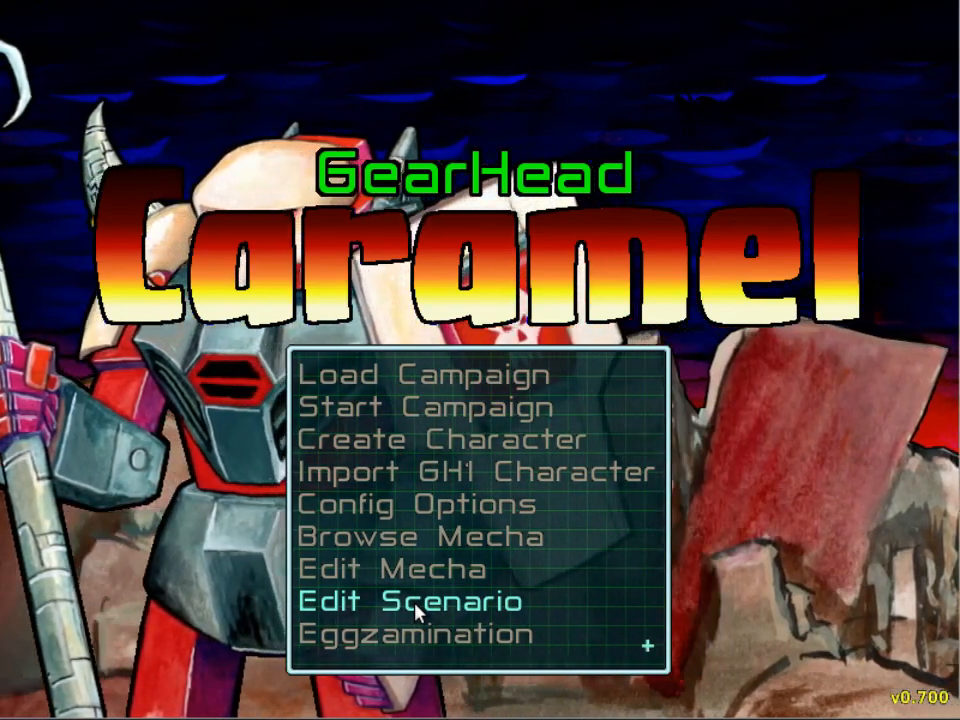
pyautogui.click(418, 601)
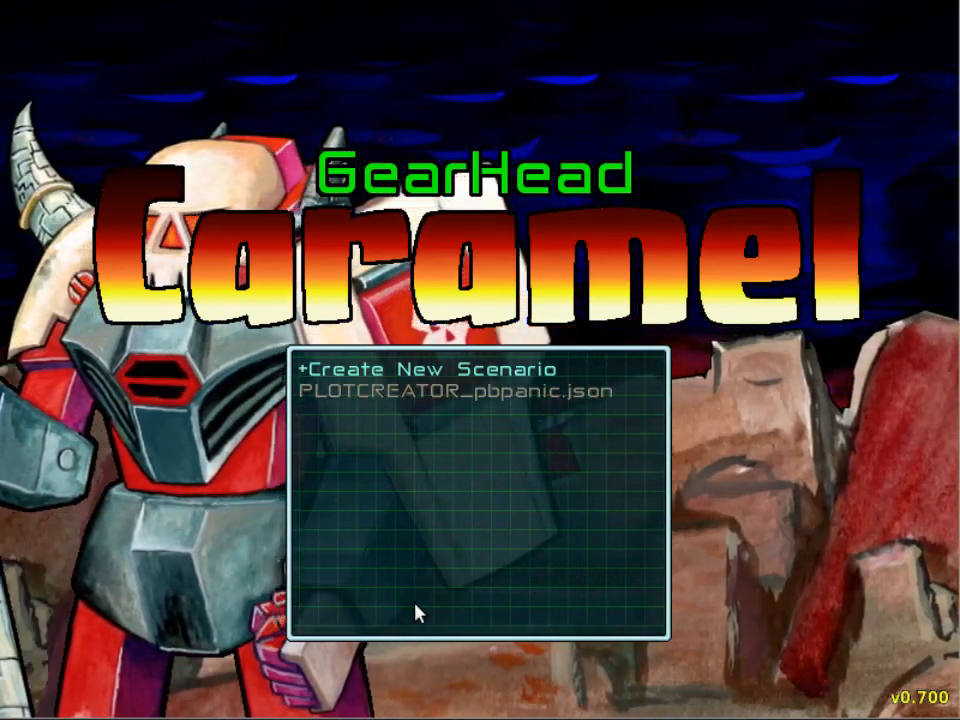
pyautogui.press('Return')
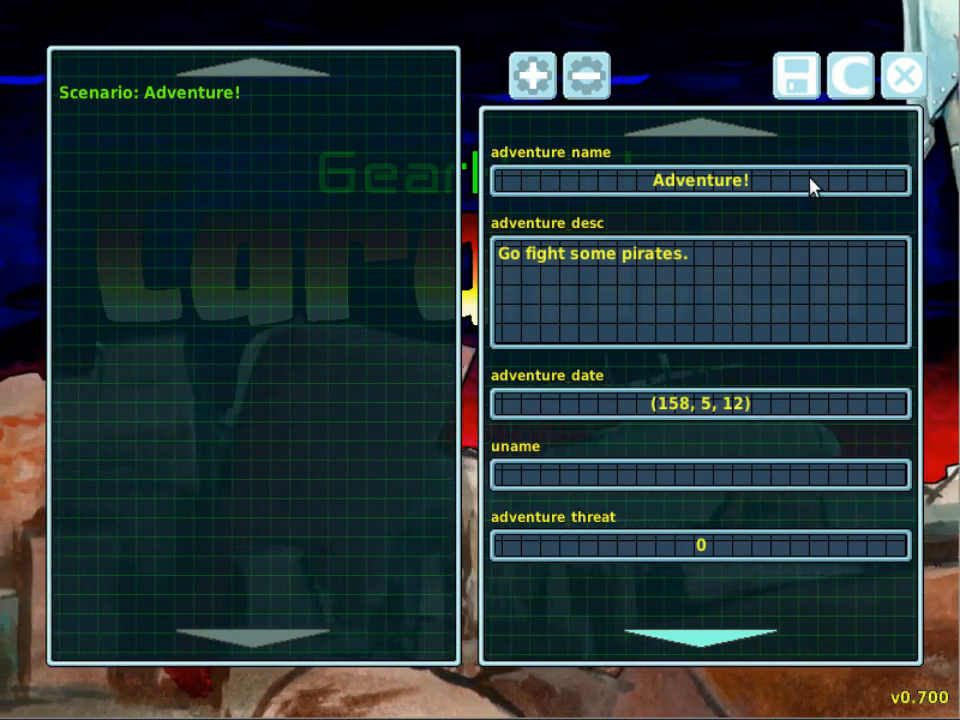
# - Replace the new scenario's adventure name with "Tutorial Adventure"
pyautogui.click(810, 186)
pyautogui.press('BackSpace')
pyautogui.press('BackSpace')
pyautogui.press('BackSpace')
pyautogui.press('BackSpace')
pyautogui.press('BackSpace')
pyautogui.press('BackSpace')
pyautogui.press('BackSpace')
pyautogui.press('BackSpace')
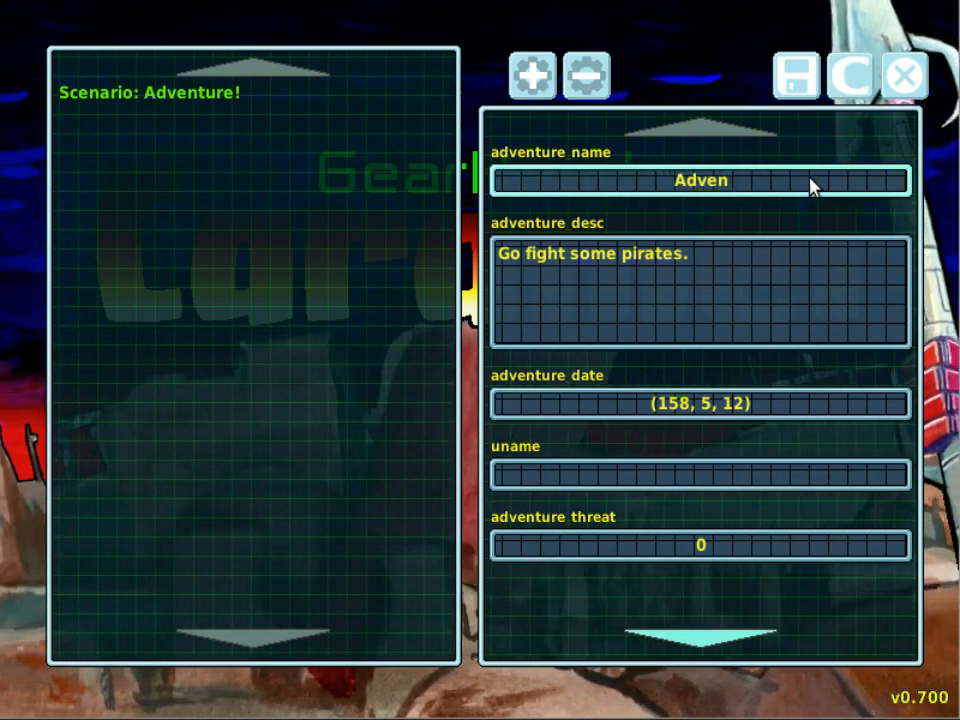
pyautogui.press('BackSpace')
pyautogui.press('BackSpace')
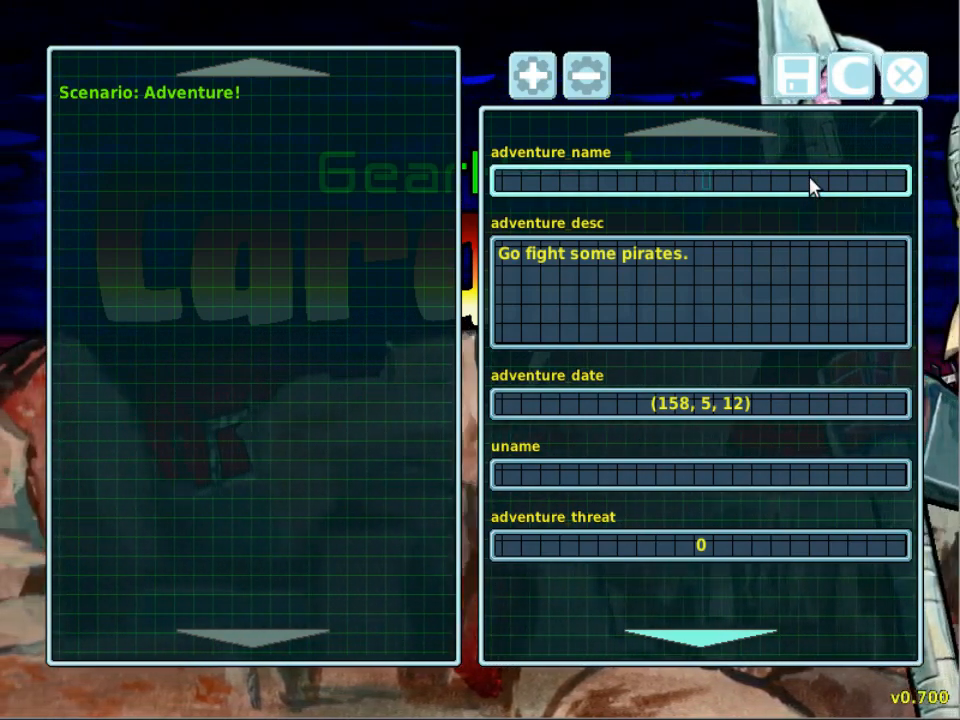
pyautogui.write('Tut')
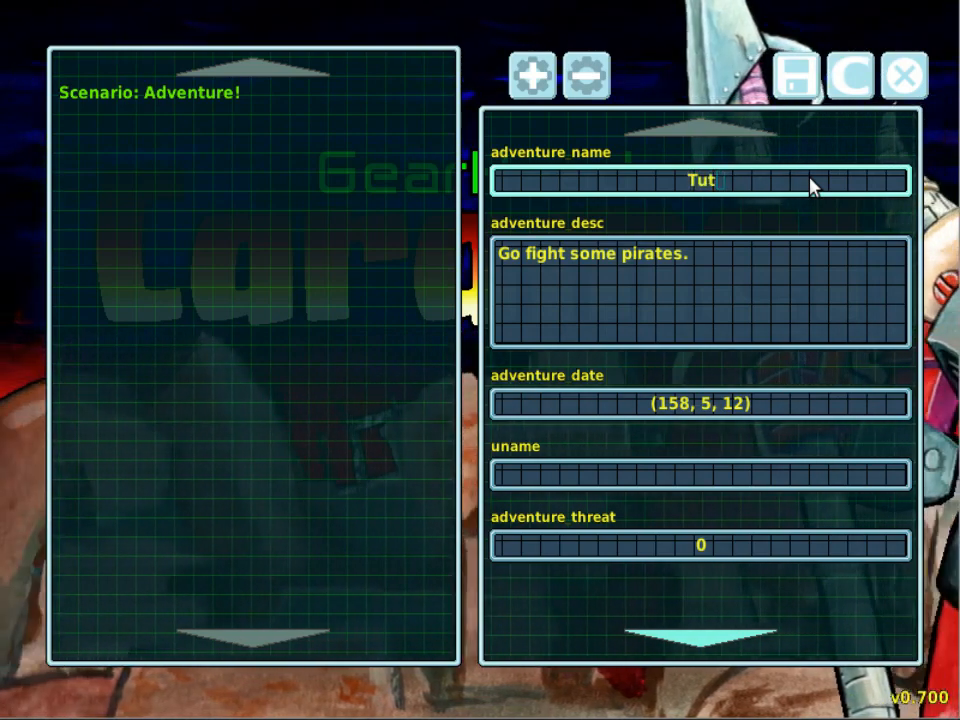
pyautogui.write('orial Ad')
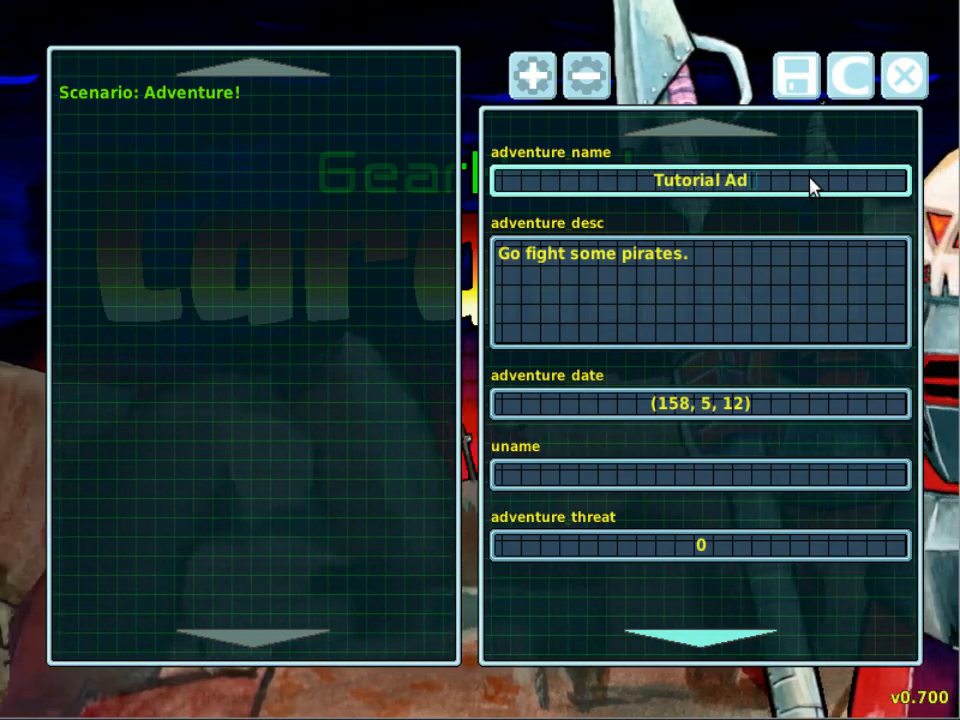
pyautogui.write('venture')
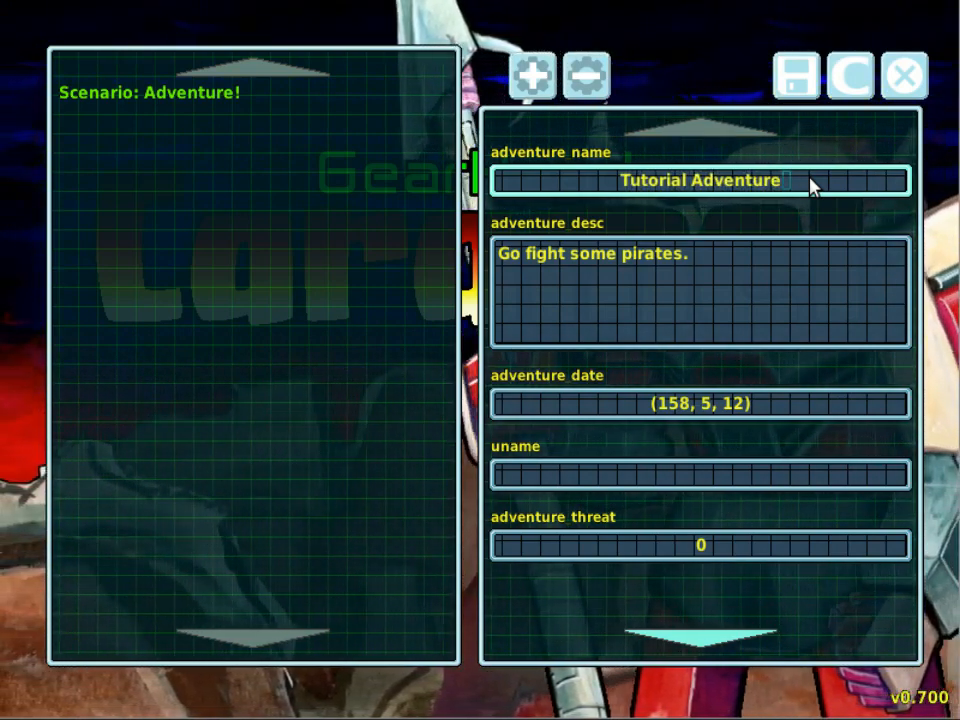
# - Set the scenario's adventure date to (158, 6, 30)
pyautogui.click(757, 268)
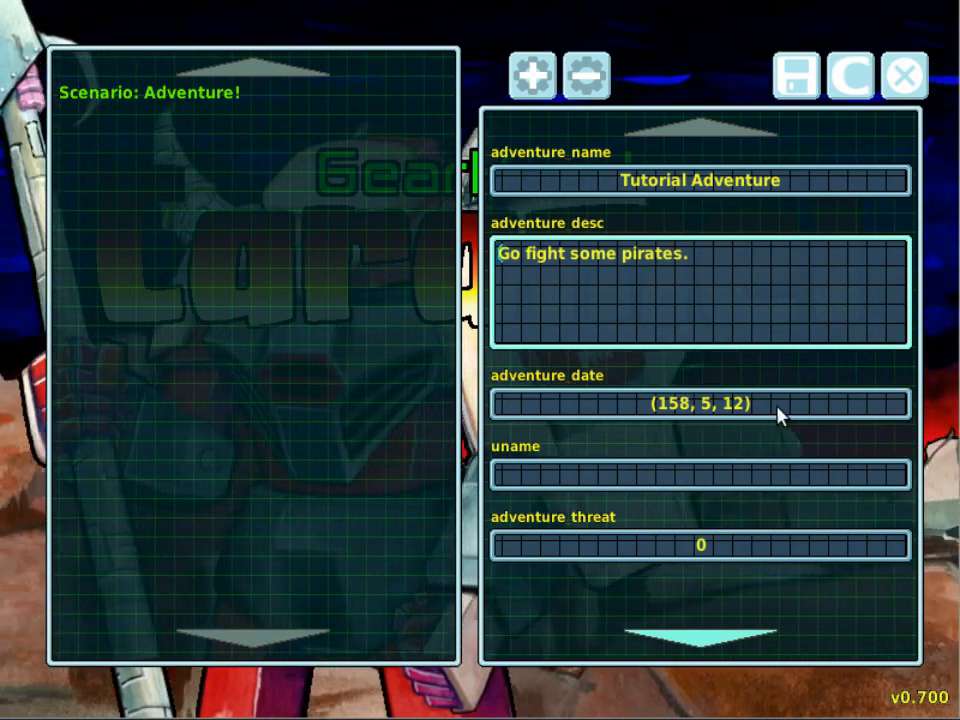
pyautogui.click(778, 408)
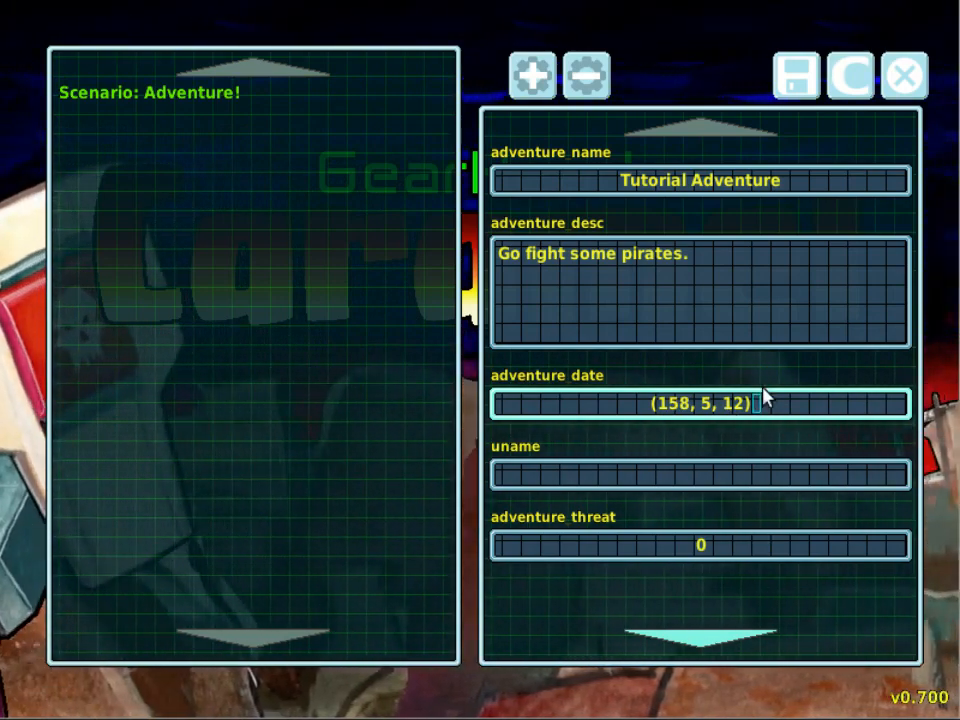
pyautogui.press('BackSpace')
pyautogui.press('BackSpace')
pyautogui.press('BackSpace')
pyautogui.press('BackSpace')
pyautogui.press('BackSpace')
pyautogui.press('BackSpace')
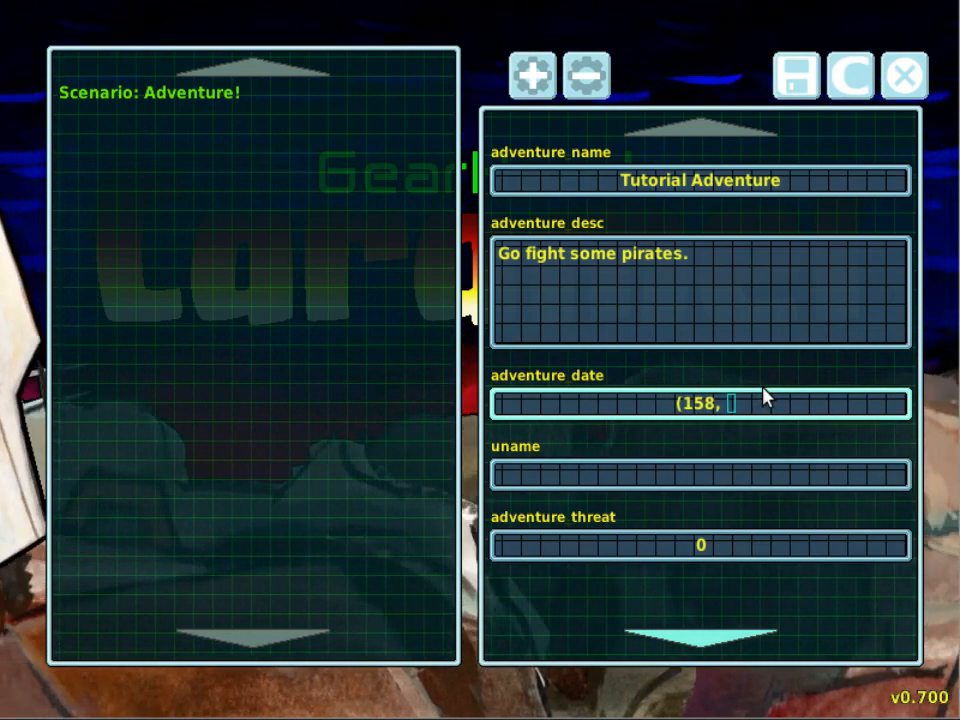
pyautogui.write('6')
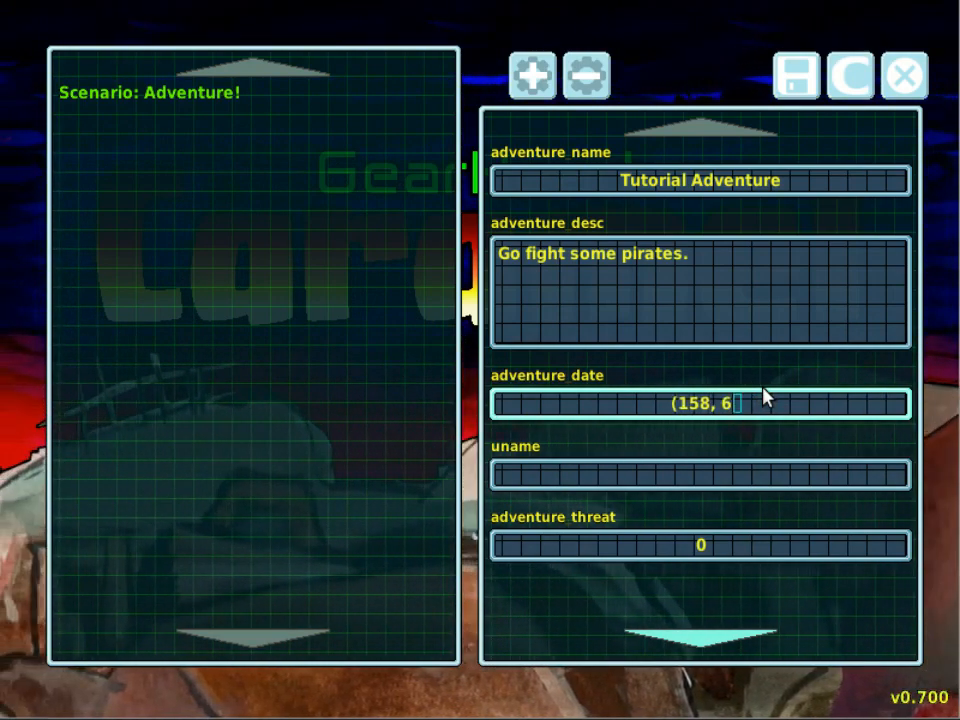
pyautogui.write(', ')
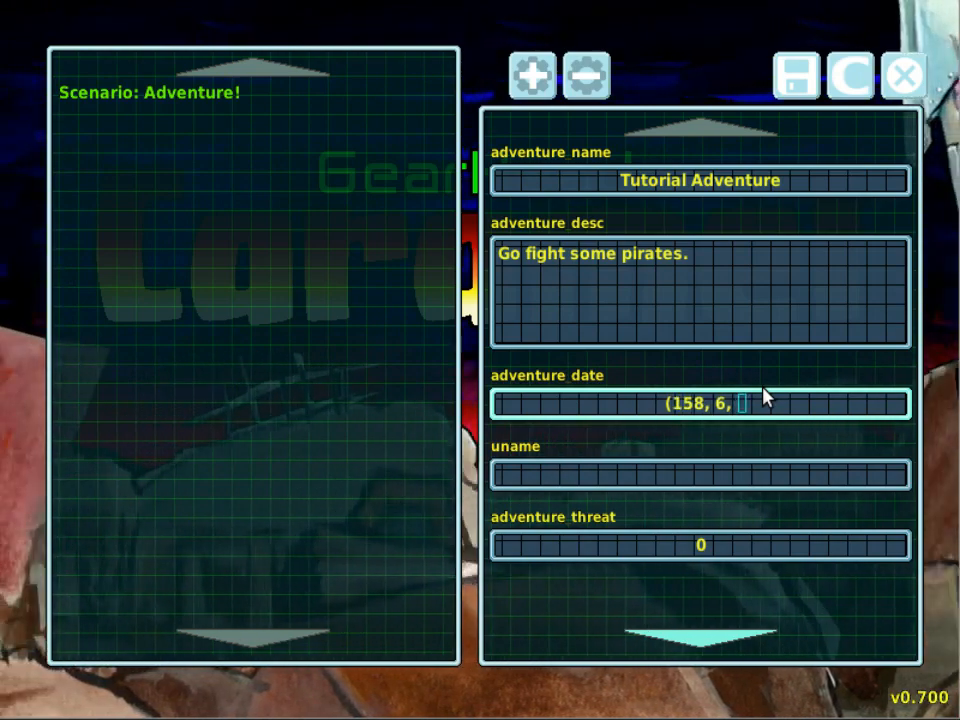
pyautogui.write('30)')
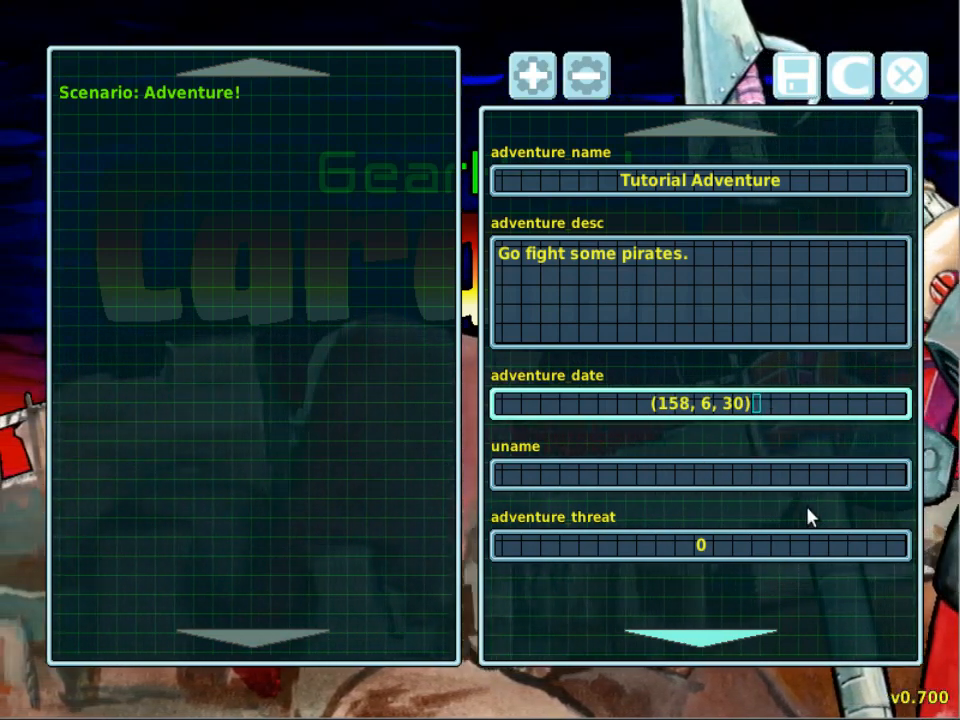
# - Enter "tutadv" as the scenario's uname
pyautogui.scroll(-1, 810, 514)
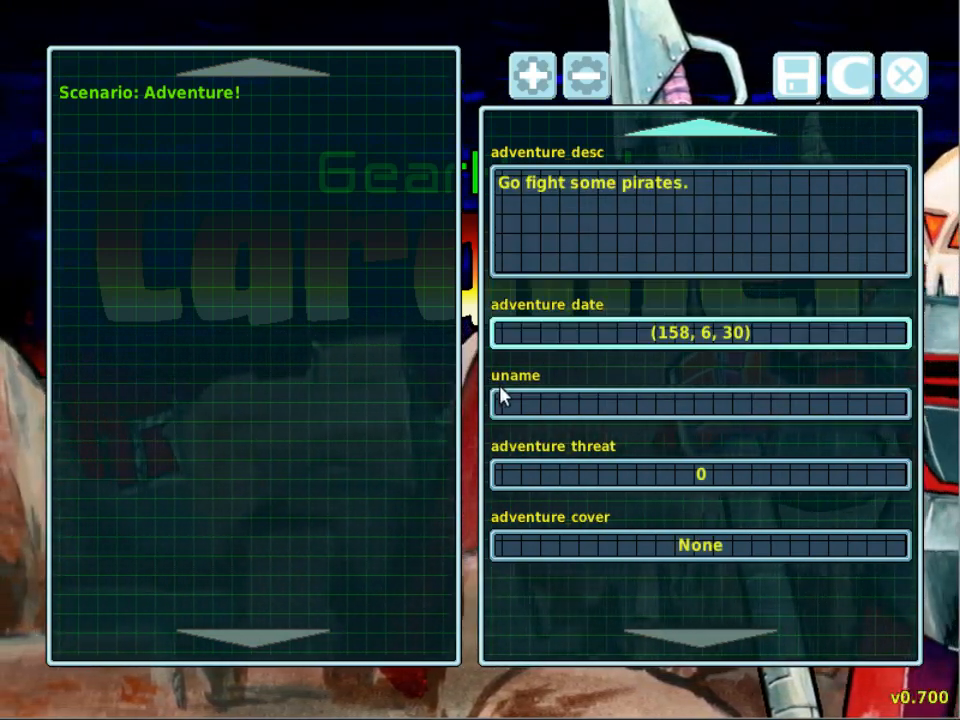
pyautogui.click(551, 412)
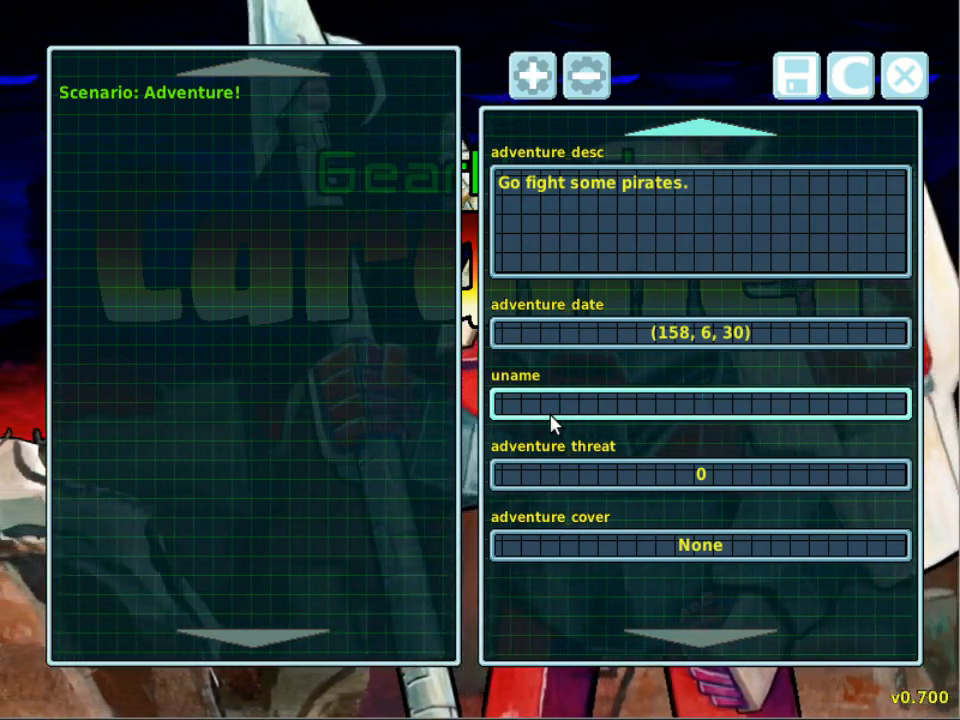
pyautogui.scroll(1, 696, 421)
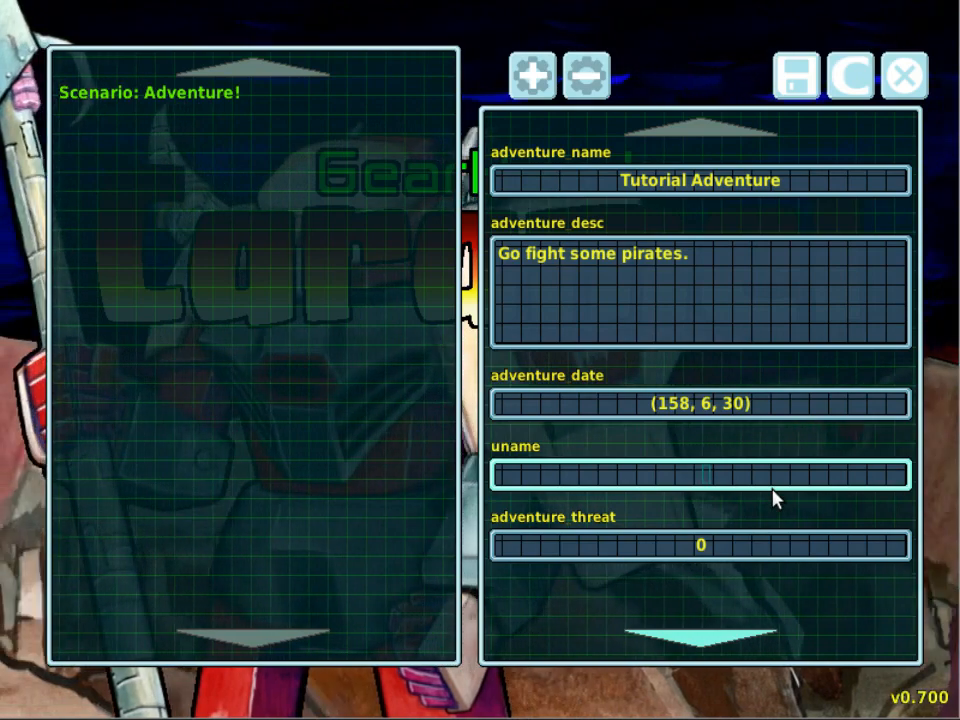
pyautogui.scroll(-1, 772, 497)
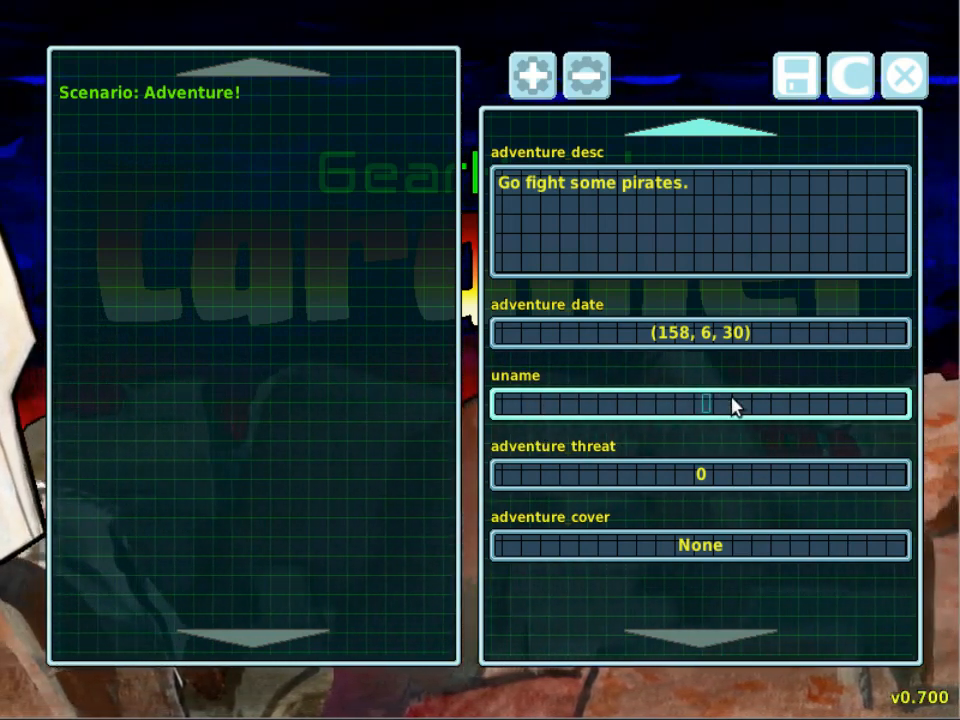
pyautogui.scroll(1, 733, 404)
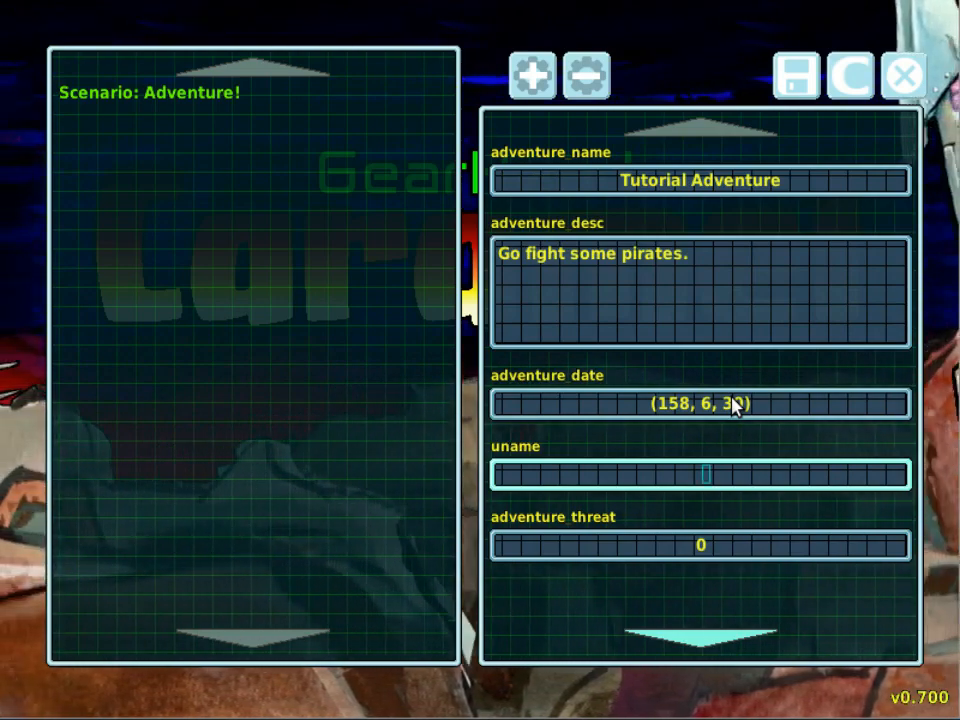
pyautogui.scroll(-1, 733, 404)
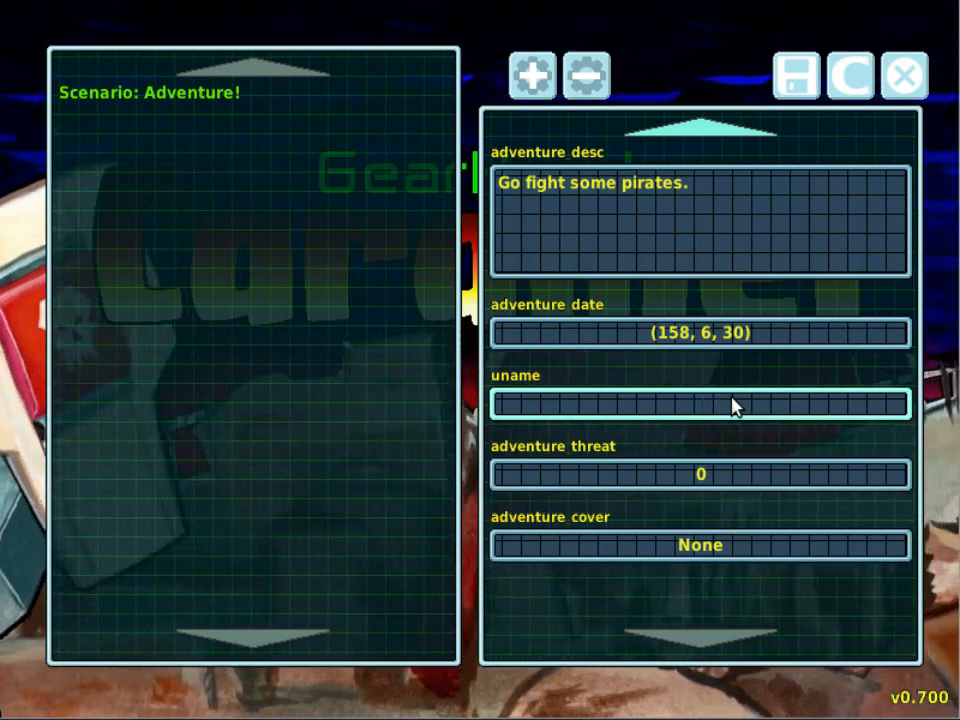
pyautogui.scroll(1, 732, 405)
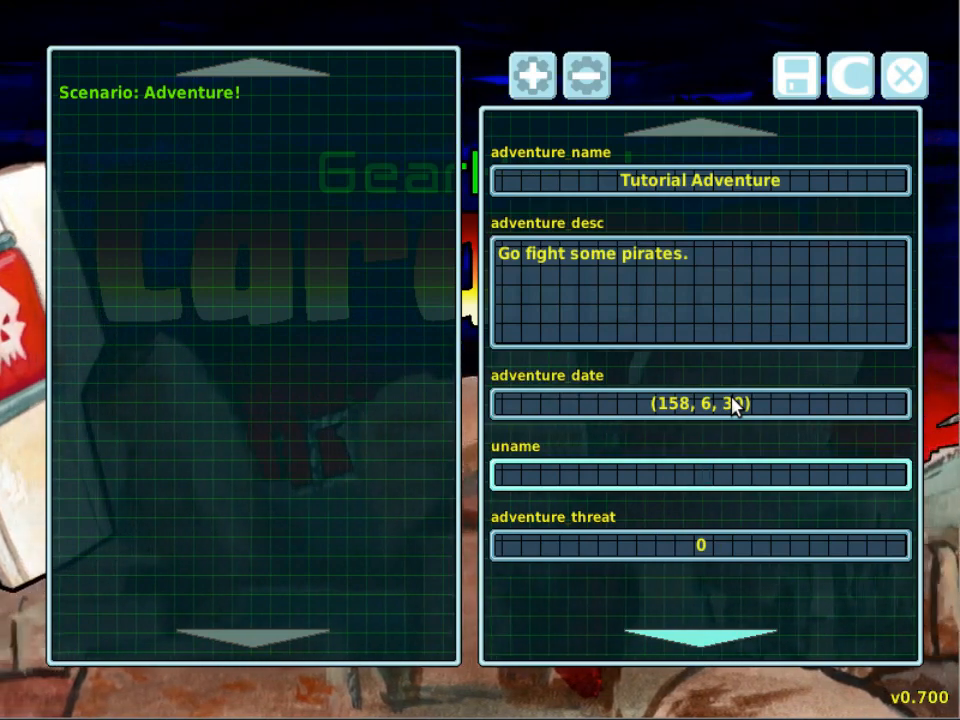
pyautogui.scroll(-1, 732, 405)
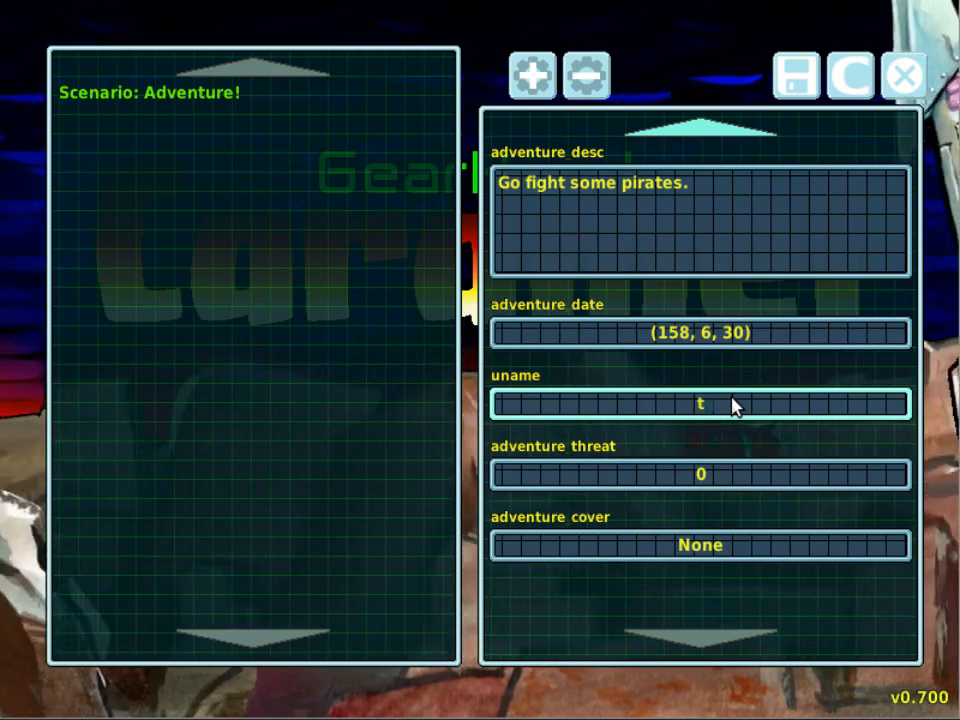
pyautogui.write('utadv')
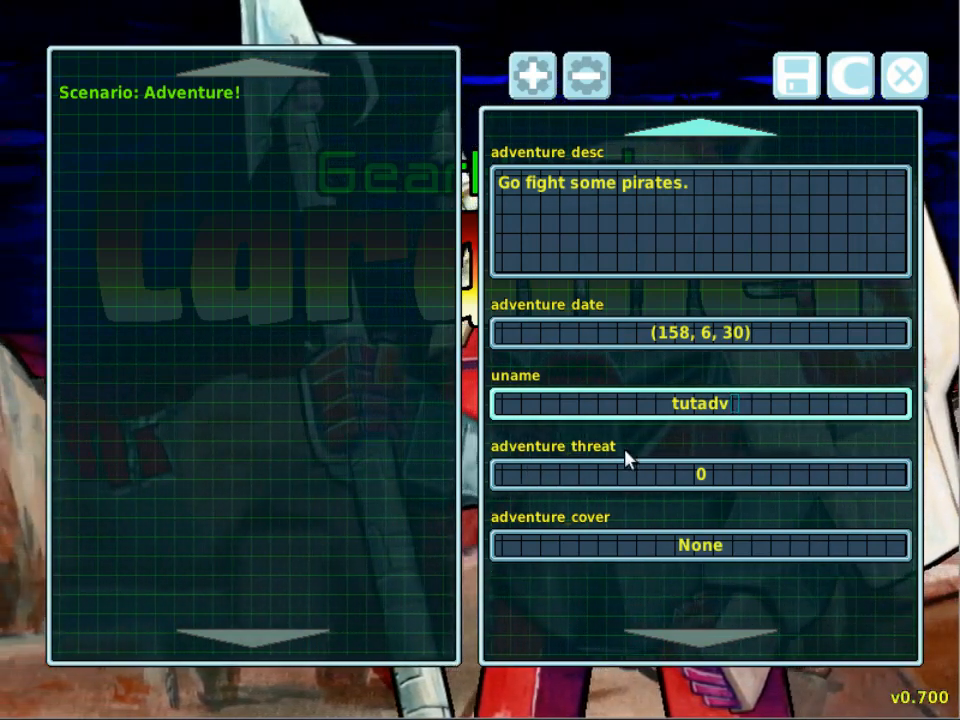
# - Try adventure threat values of 10, 4, 80, 9 and 100, and return the threat to 0
pyautogui.click(758, 476)
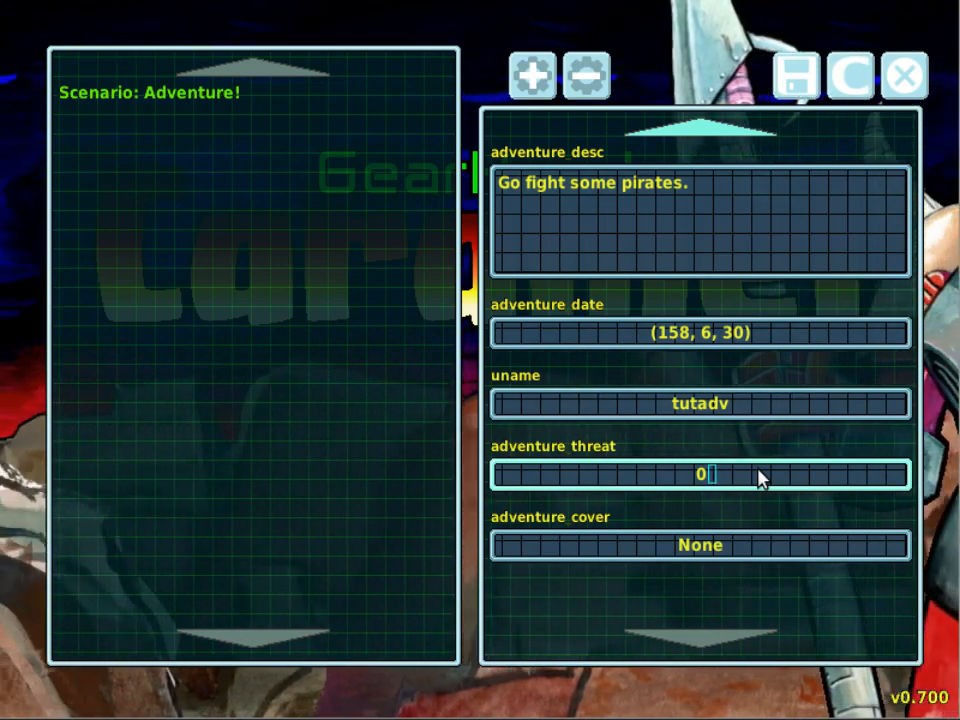
pyautogui.press('BackSpace')
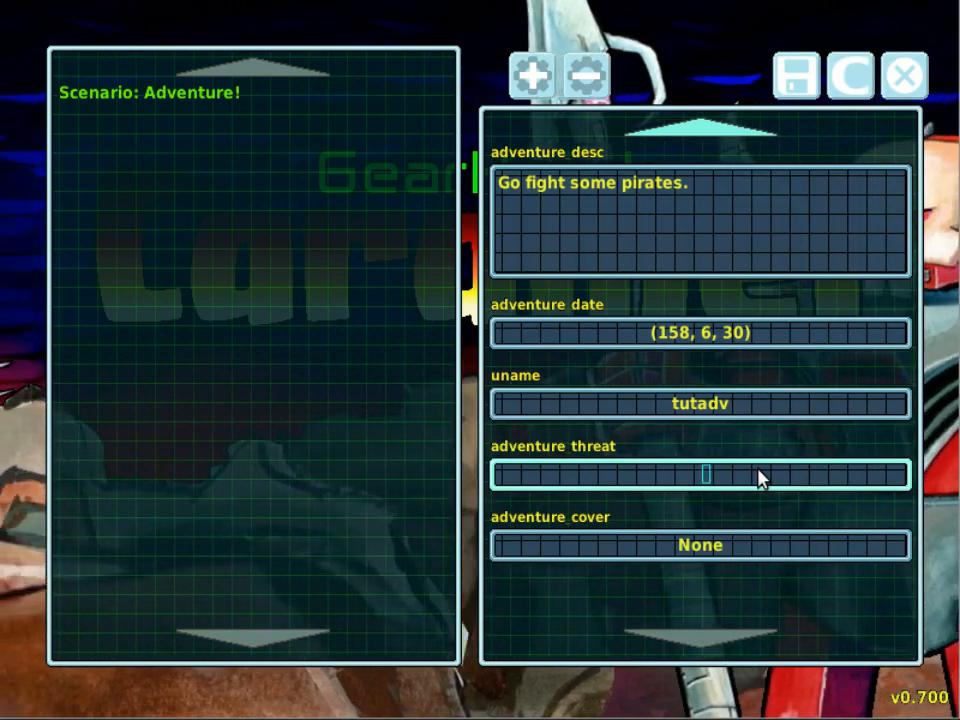
pyautogui.write('10')
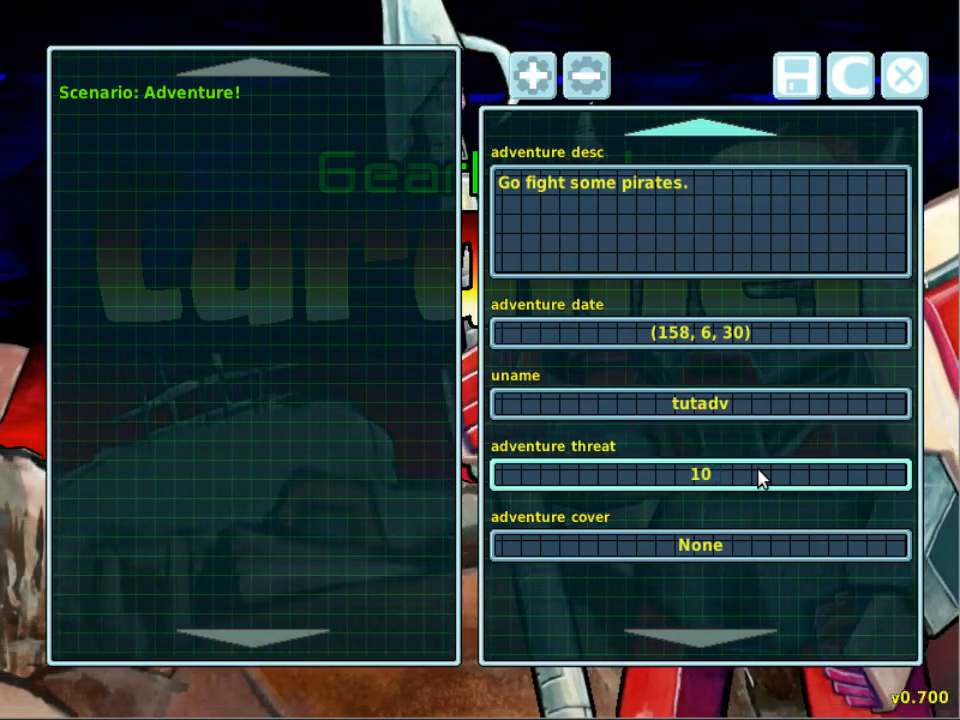
pyautogui.press('BackSpace')
pyautogui.press('BackSpace')
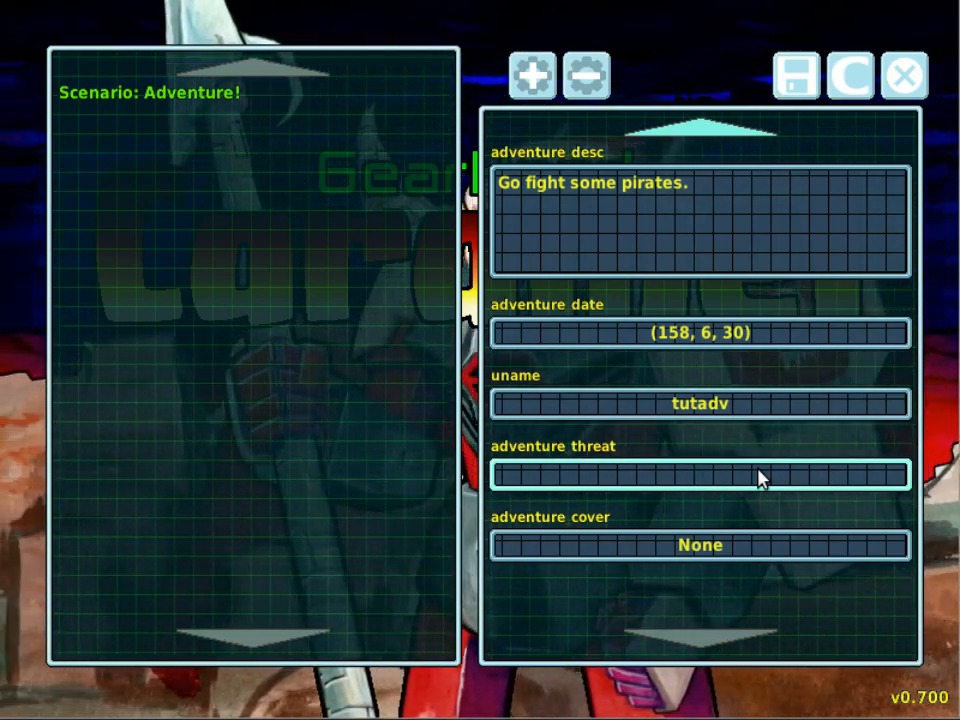
pyautogui.write('4')
pyautogui.press('BackSpace')
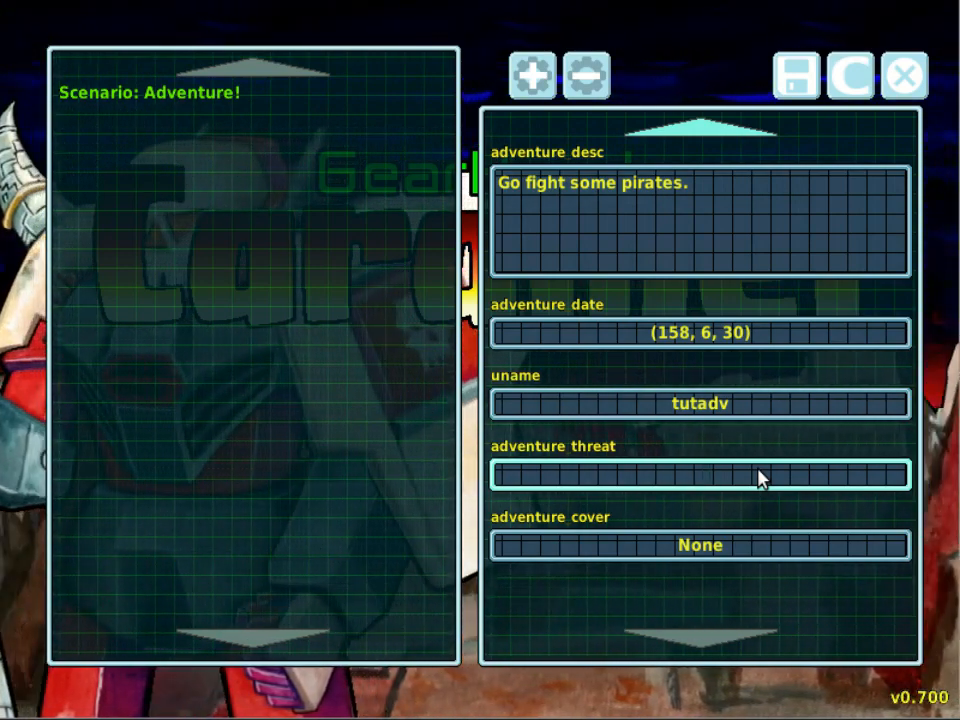
pyautogui.write('80')
pyautogui.press('BackSpace')
pyautogui.press('BackSpace')
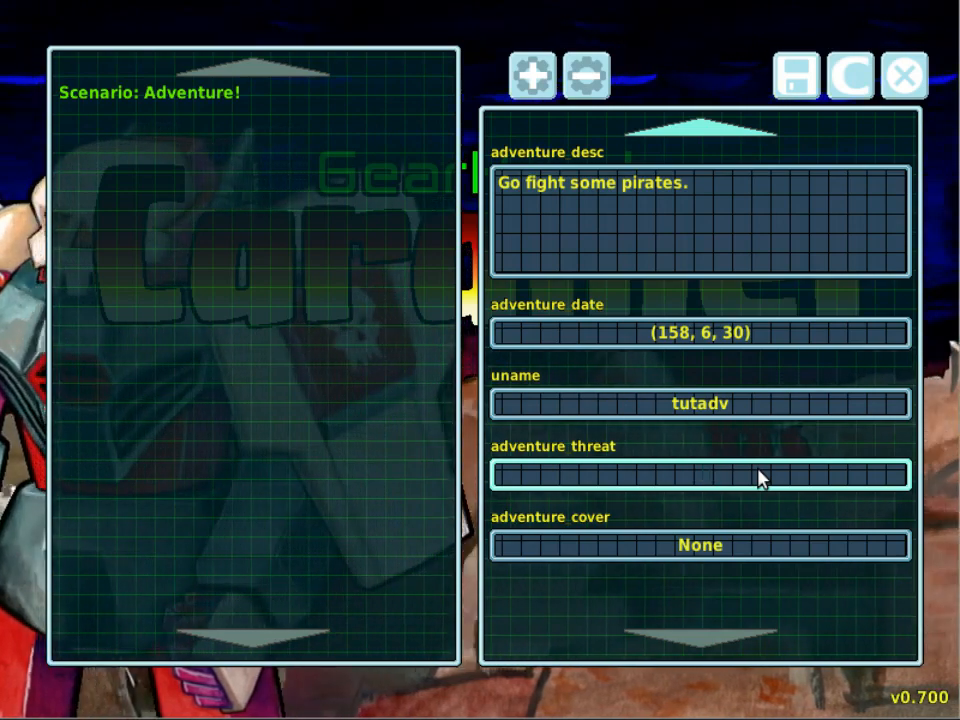
pyautogui.write('9')
pyautogui.press('BackSpace')
pyautogui.write('100')
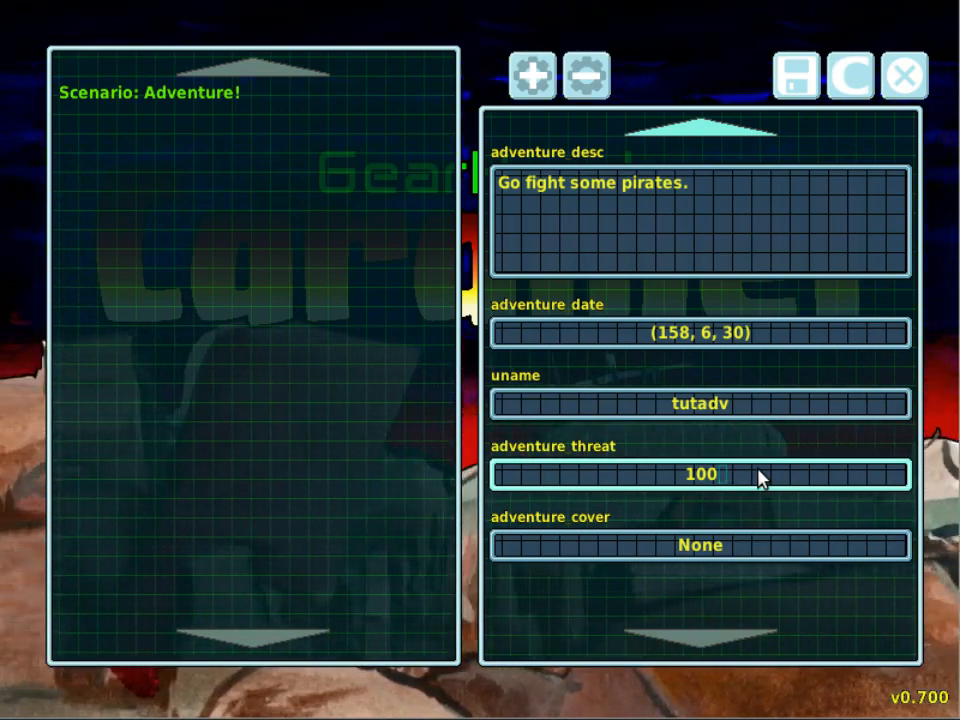
pyautogui.press('BackSpace')
pyautogui.press('BackSpace')
pyautogui.press('BackSpace')
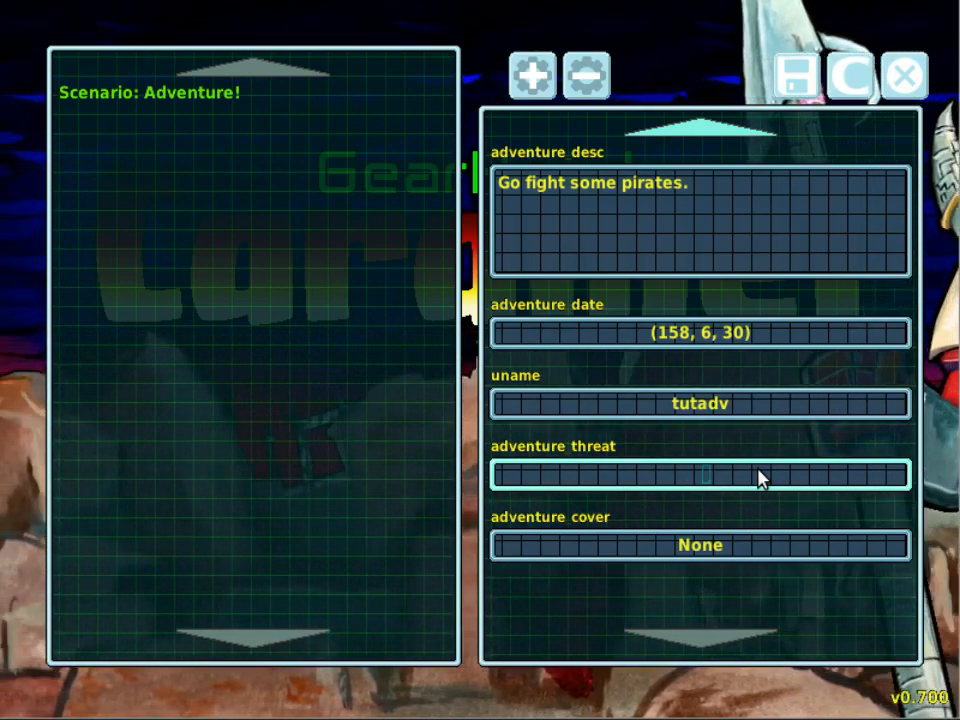
pyautogui.write('0')
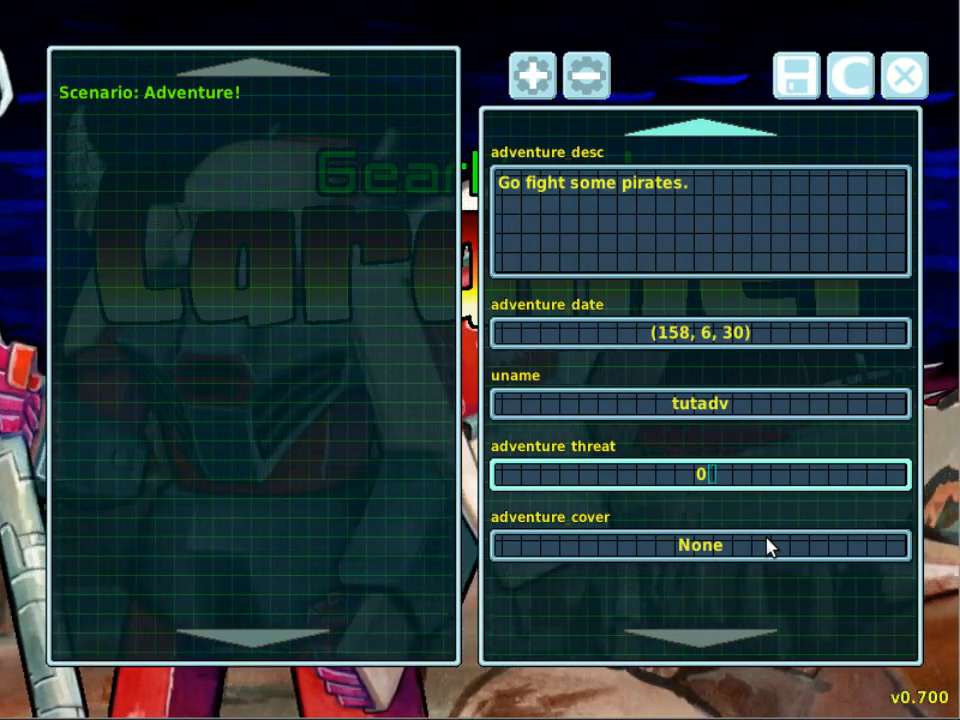
# - Examine the available adventure cover images, keep None selected, and review the scenario's property fields
pyautogui.click(724, 549)
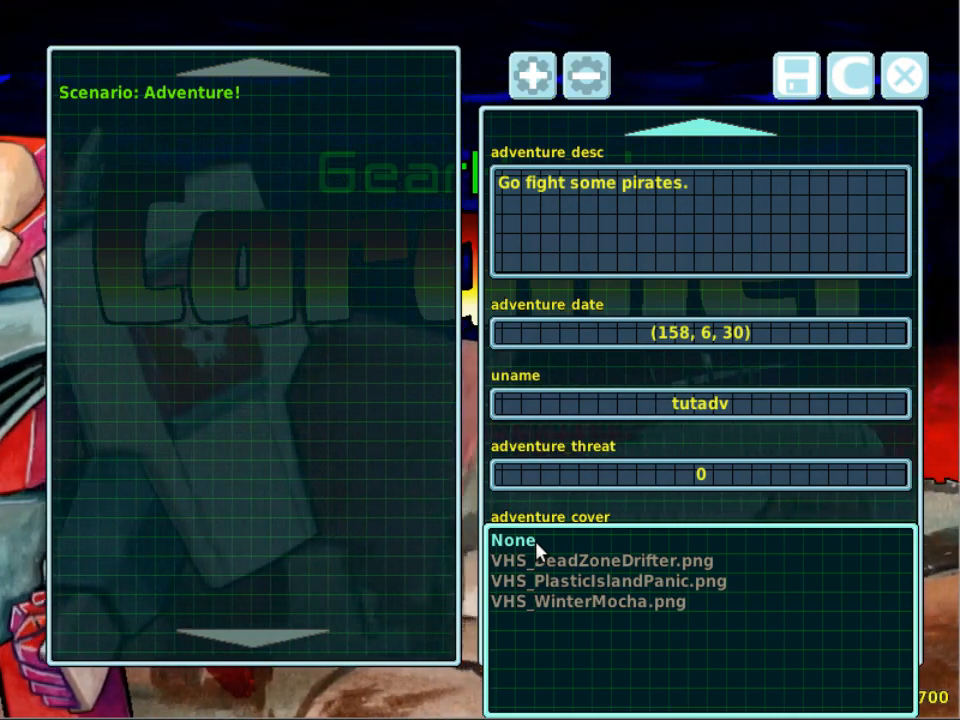
pyautogui.click(537, 550)
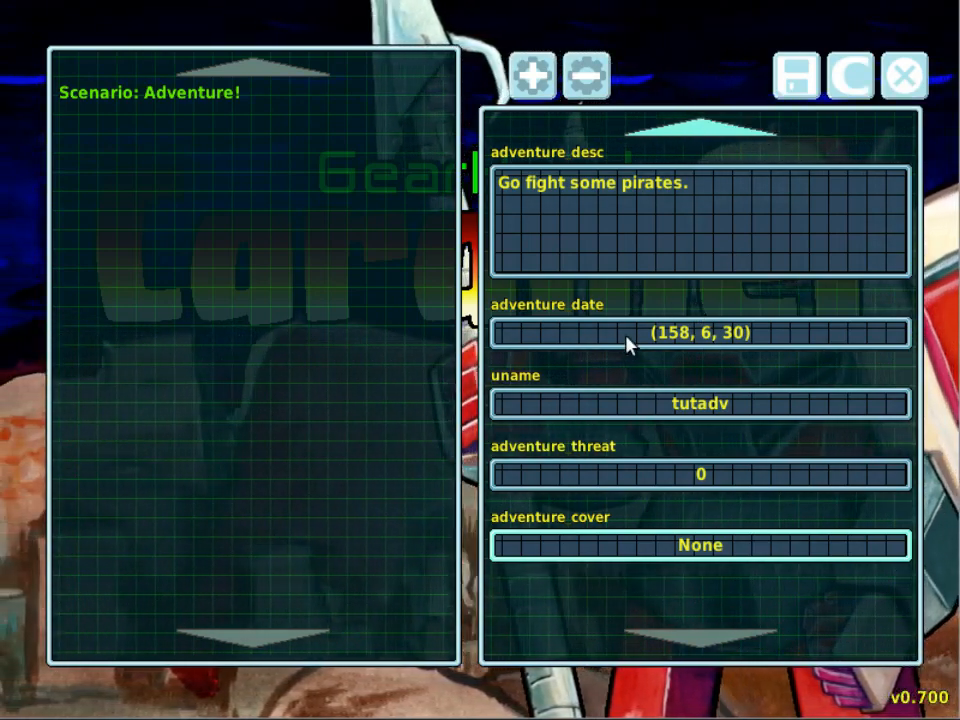
pyautogui.scroll(1, 623, 373)
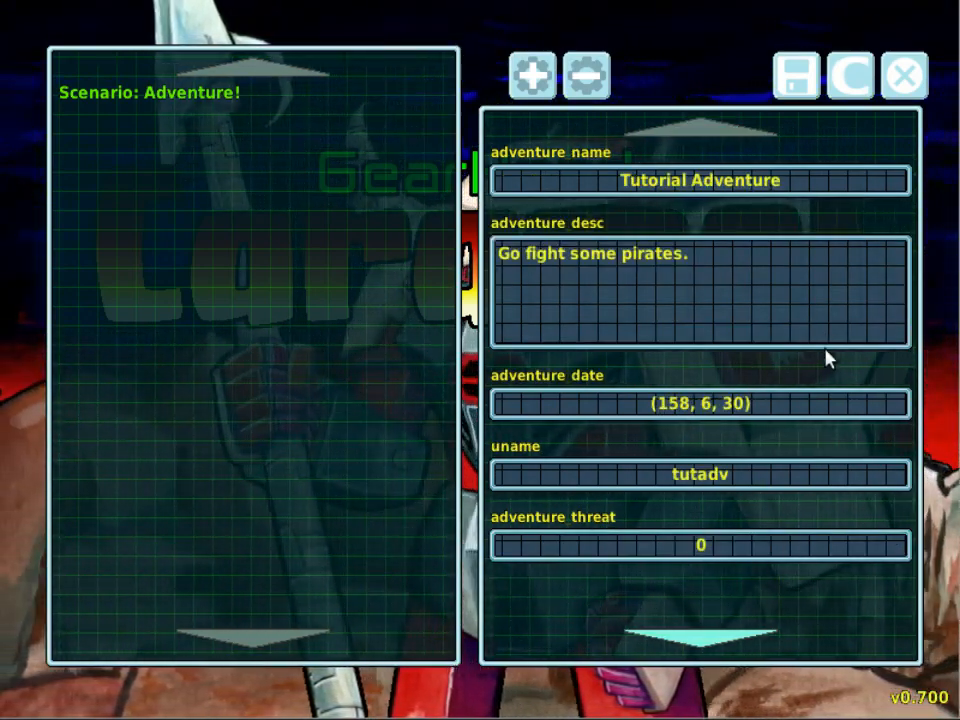
pyautogui.scroll(-1, 827, 345)
pyautogui.scroll(1, 827, 358)
pyautogui.scroll(-1, 827, 358)
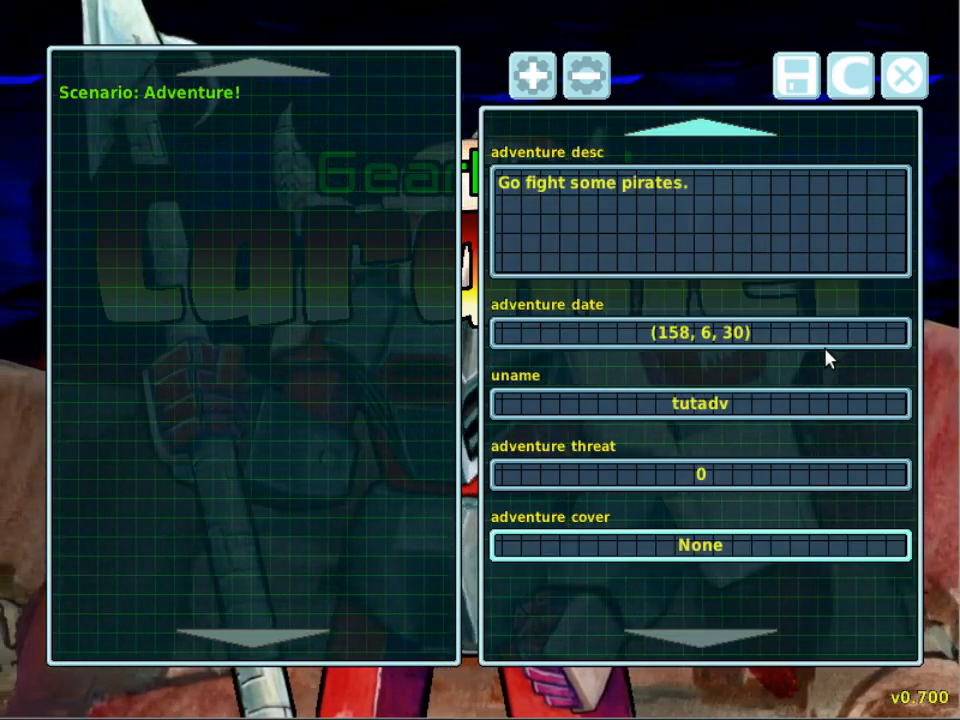
pyautogui.scroll(1, 827, 358)
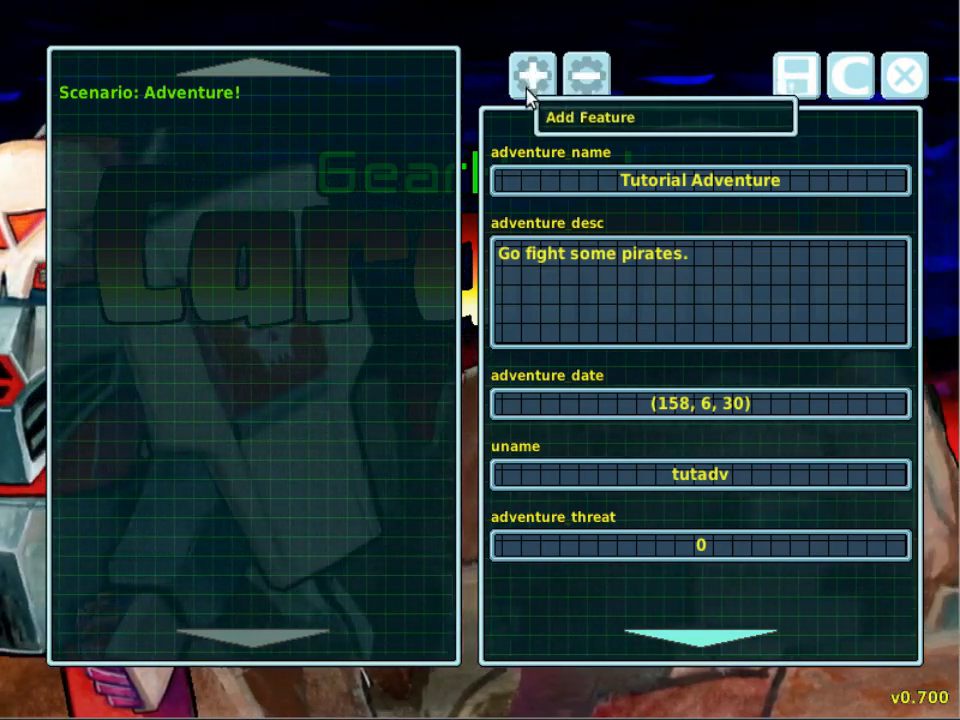
# - Add a Standard Lancemate Handler and a New Metro Scene directly under the Tutorial Adventure scenario
pyautogui.click(530, 90)
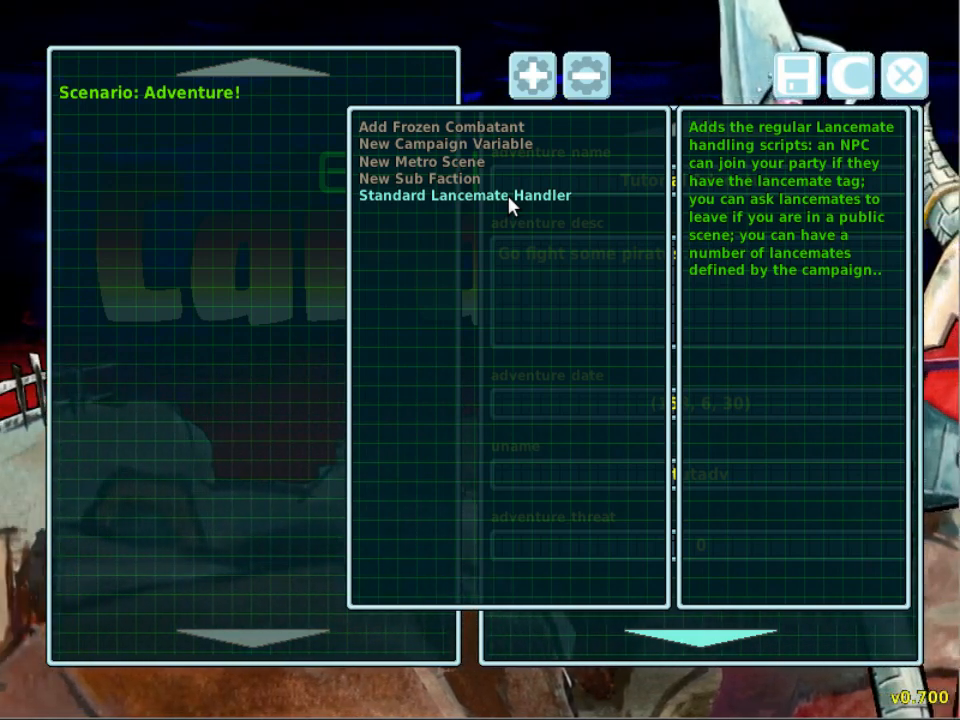
pyautogui.click(510, 198)
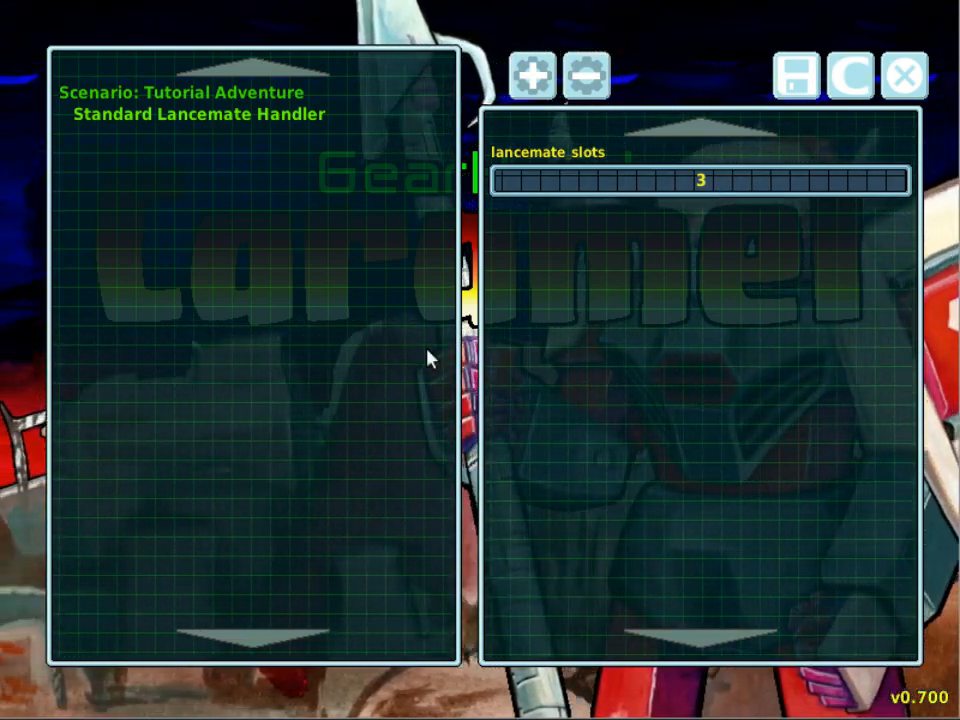
pyautogui.click(231, 93)
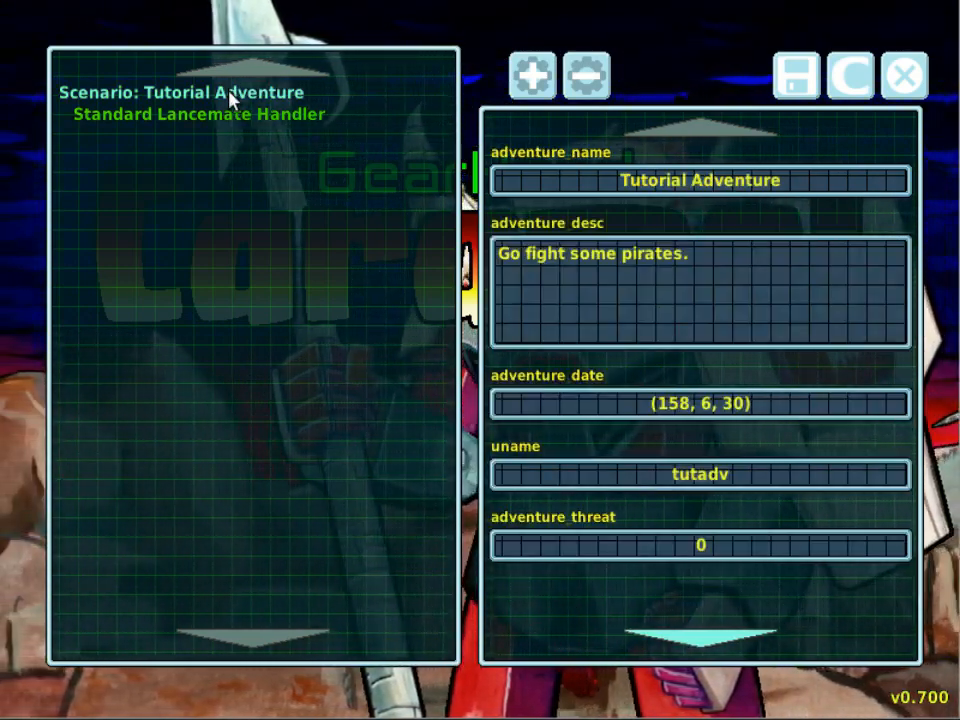
pyautogui.click(540, 79)
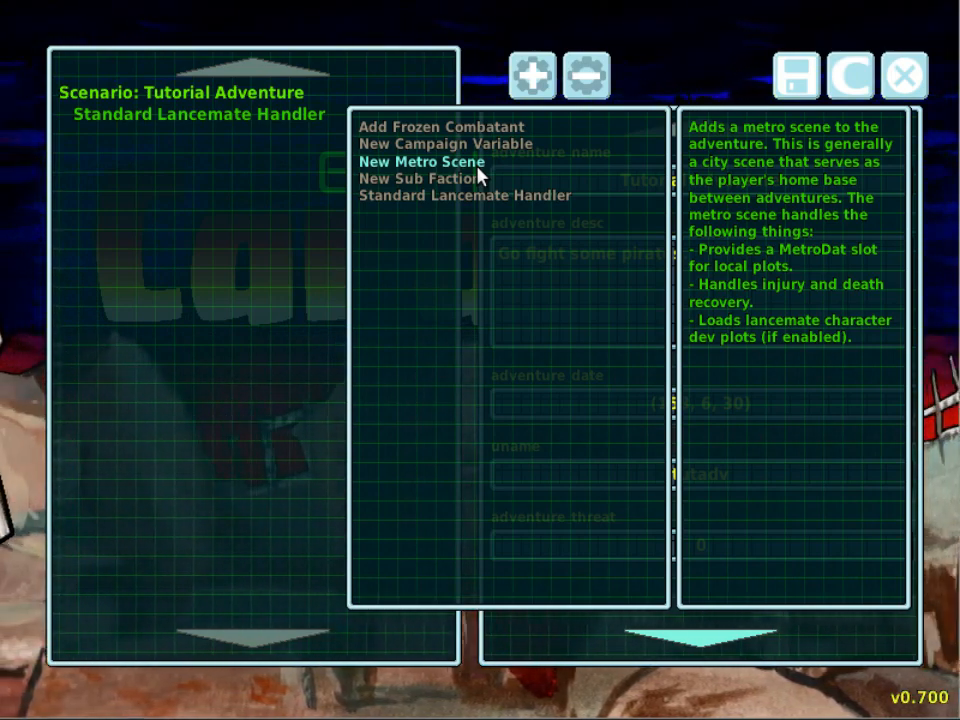
pyautogui.click(478, 170)
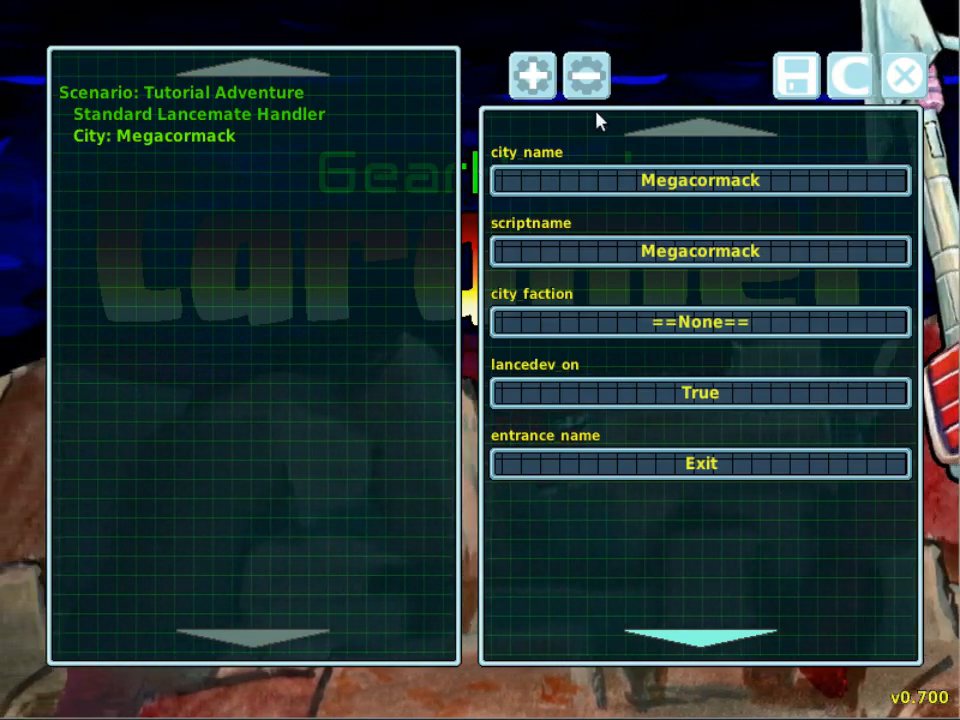
# - Replace the new metro scene's city name with "Megaulsan"
pyautogui.click(793, 182)
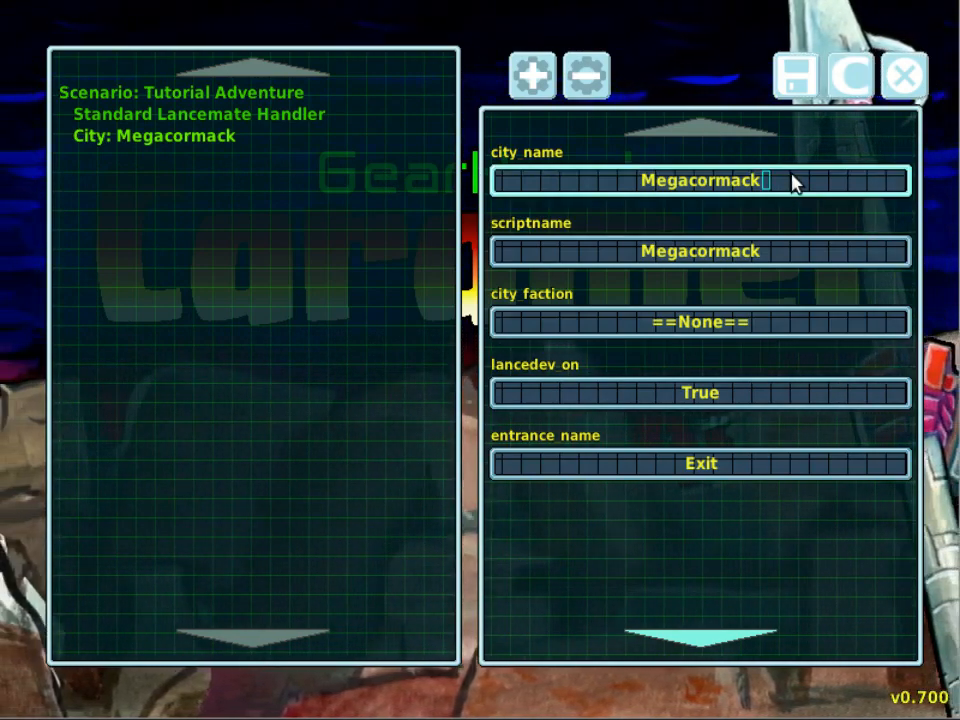
pyautogui.press('BackSpace')
pyautogui.press('BackSpace')
pyautogui.press('BackSpace')
pyautogui.press('BackSpace')
pyautogui.press('BackSpace')
pyautogui.press('BackSpace')
pyautogui.press('BackSpace')
pyautogui.press('BackSpace')
pyautogui.press('BackSpace')
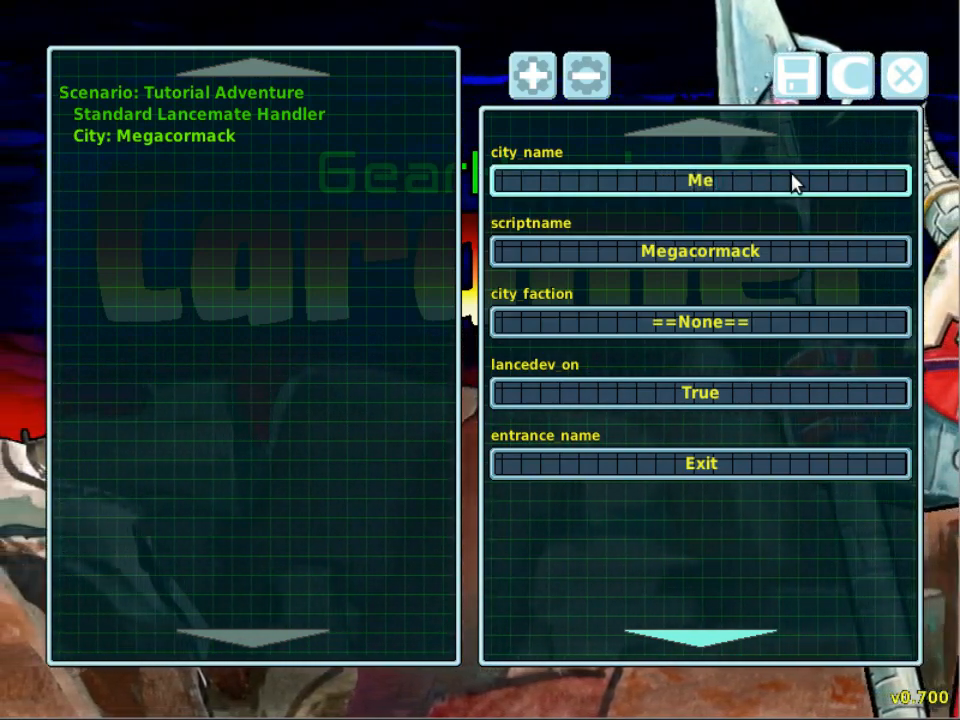
pyautogui.press('BackSpace')
pyautogui.press('BackSpace')
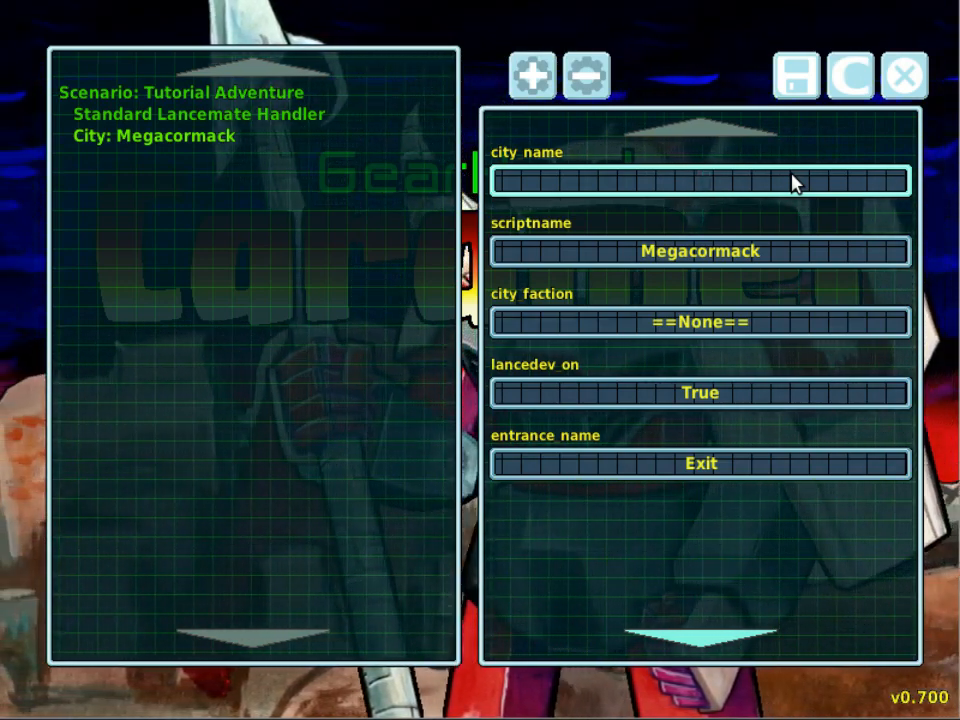
pyautogui.write('M')
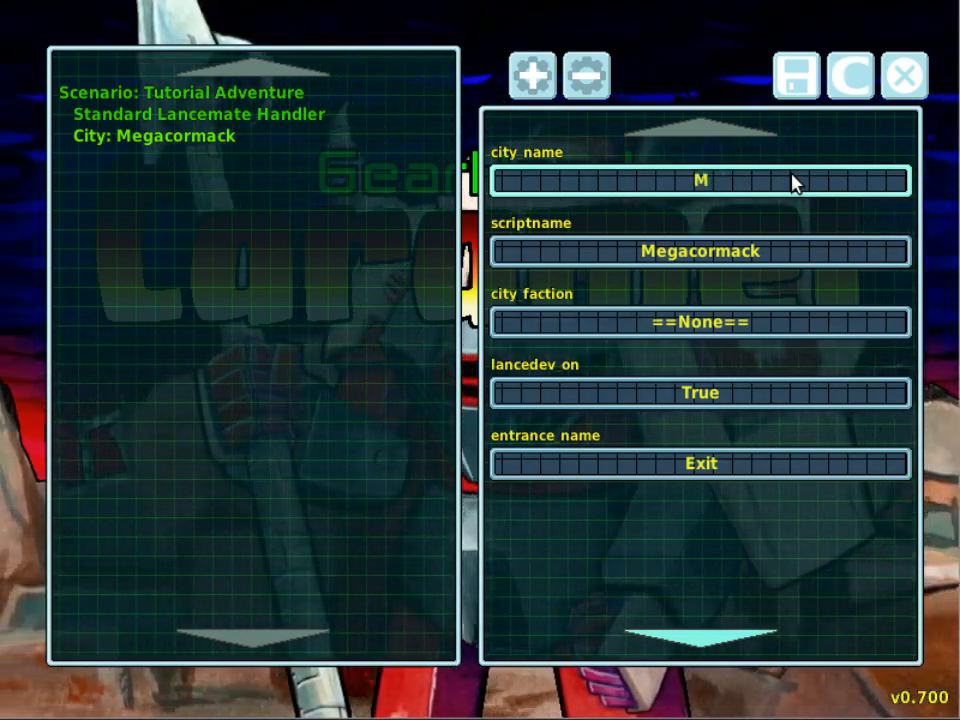
pyautogui.write('egaulsa')
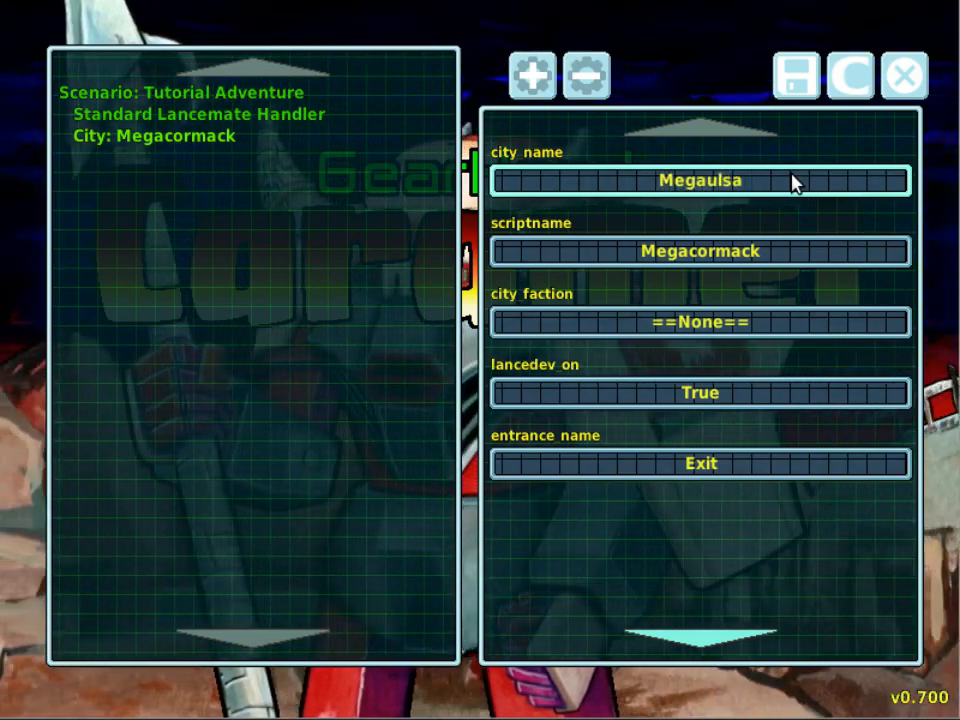
pyautogui.write('n')
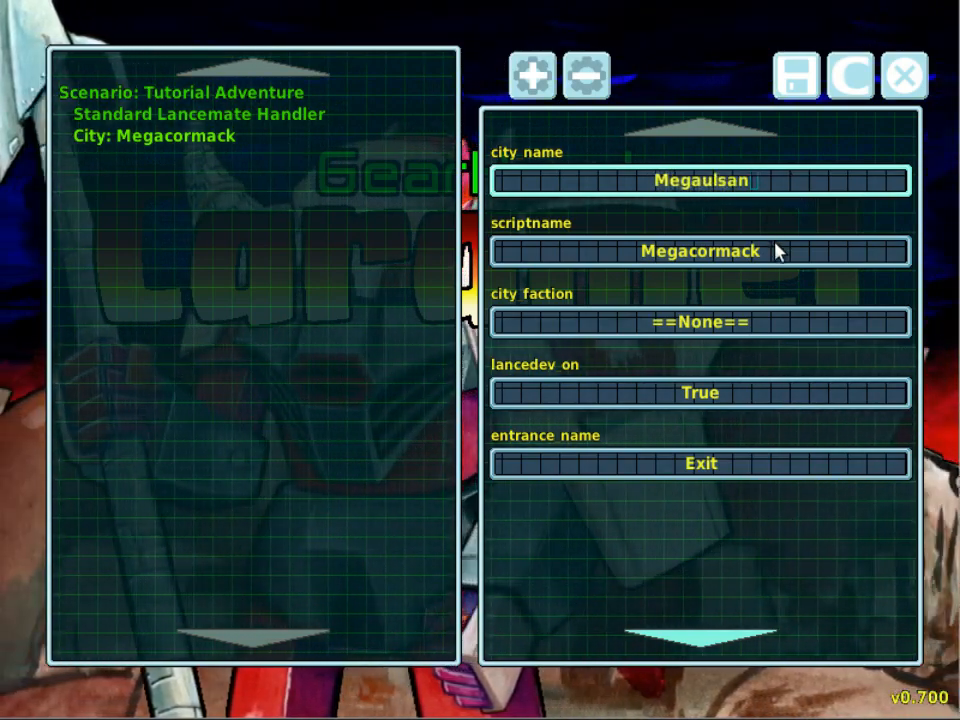
# - Change the metro scene's scriptname to "Megaulsan"
pyautogui.click(777, 251)
pyautogui.press('BackSpace')
pyautogui.press('BackSpace')
pyautogui.press('BackSpace')
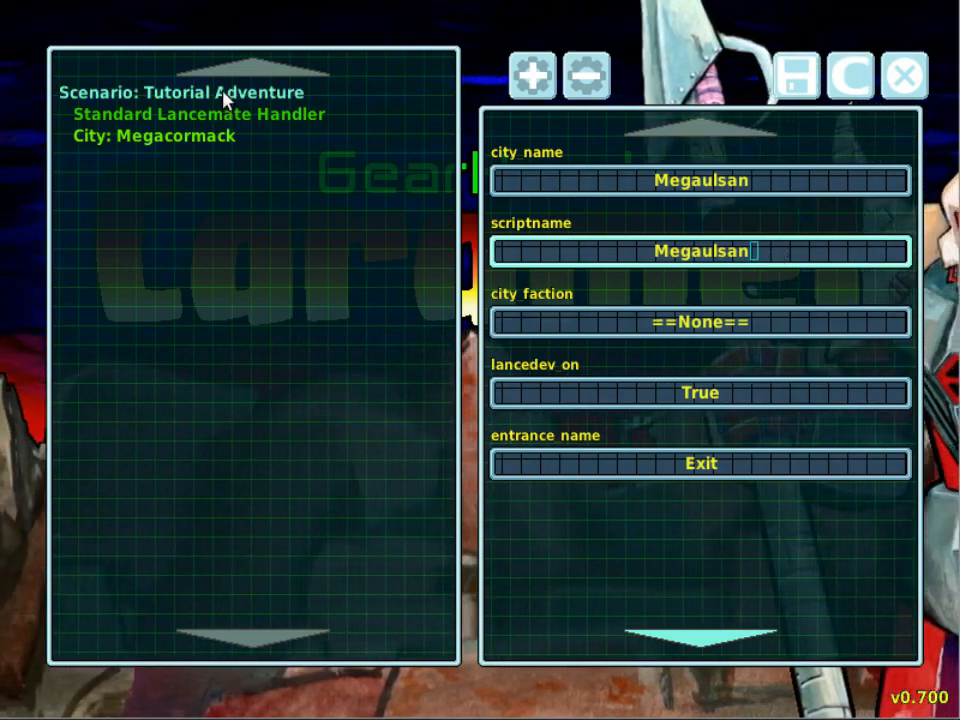
# - Refresh the outline by selecting the Tutorial Adventure scenario and reopen the Megaulsan city's properties
pyautogui.click(224, 95)
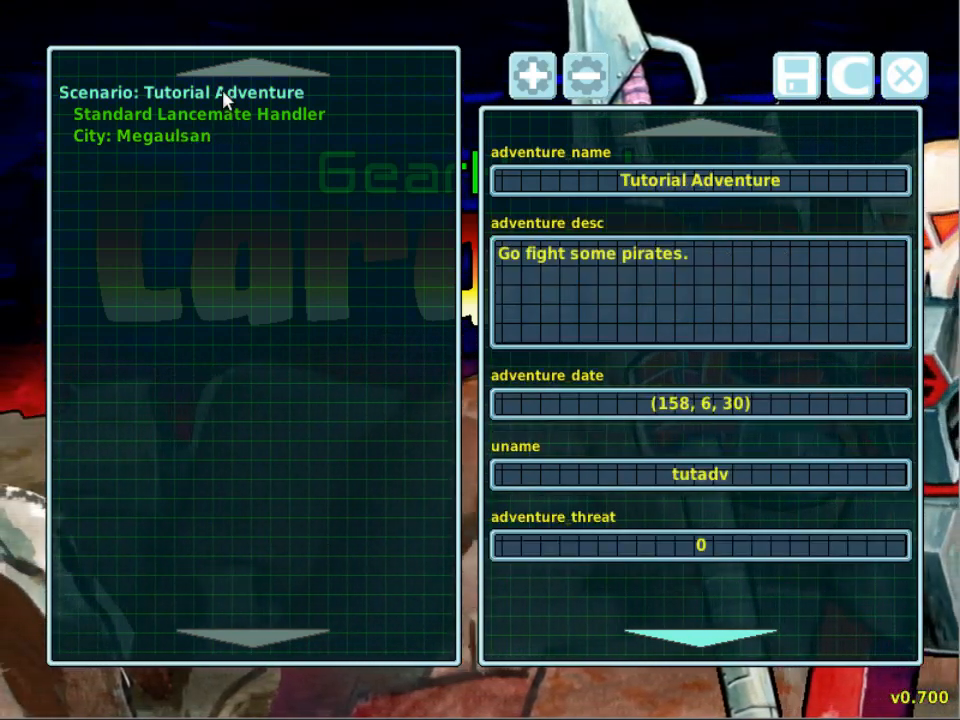
pyautogui.click(195, 145)
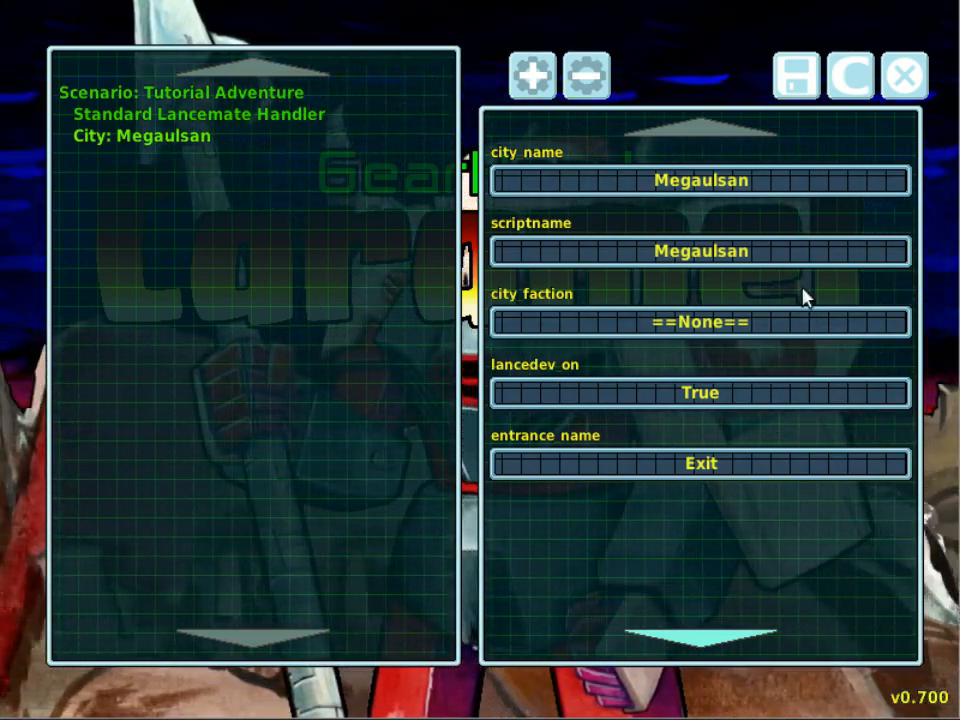
pyautogui.click(784, 262)
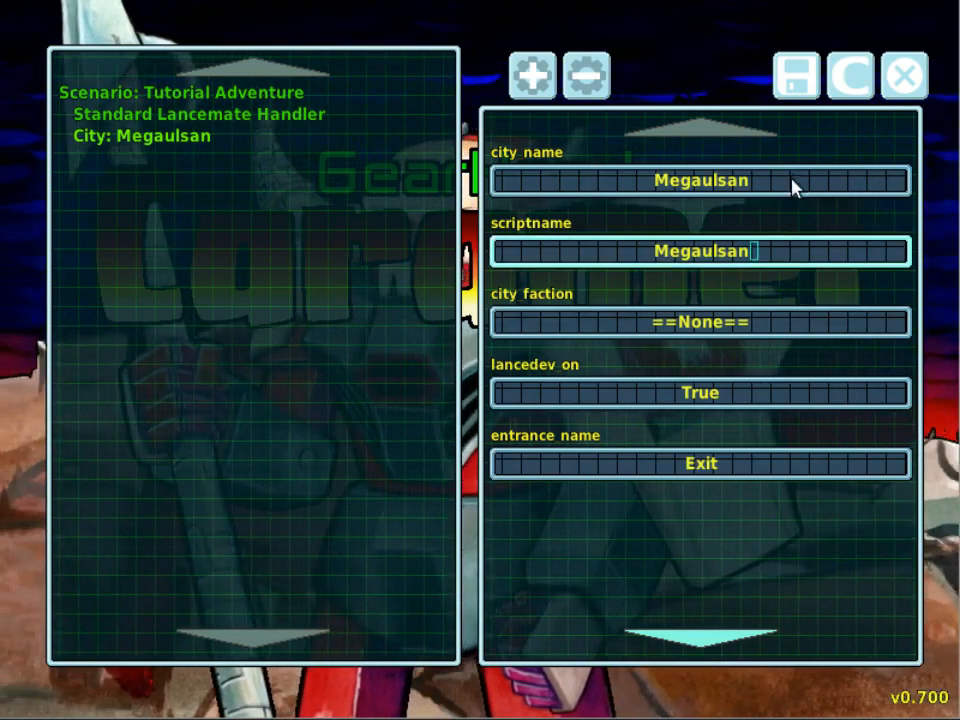
# - Replace the metro scene's city name and scriptname with "Wujung"
pyautogui.click(793, 183)
pyautogui.press('BackSpace')
pyautogui.press('BackSpace')
pyautogui.press('BackSpace')
pyautogui.press('BackSpace')
pyautogui.press('BackSpace')
pyautogui.press('BackSpace')
pyautogui.press('BackSpace')
pyautogui.press('BackSpace')
pyautogui.press('BackSpace')
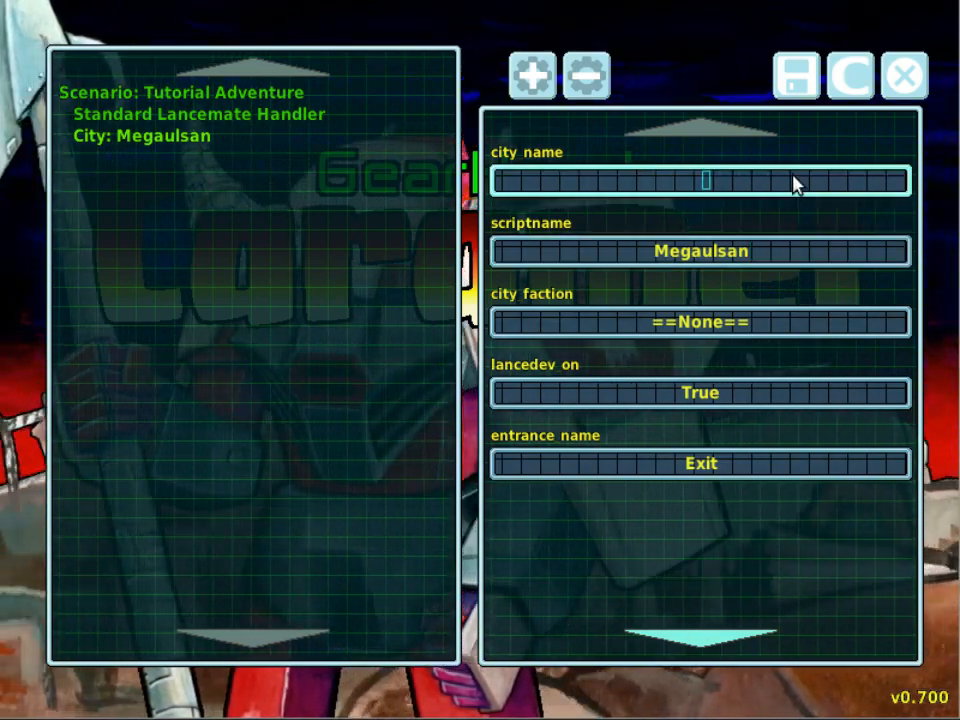
pyautogui.write('Nam')
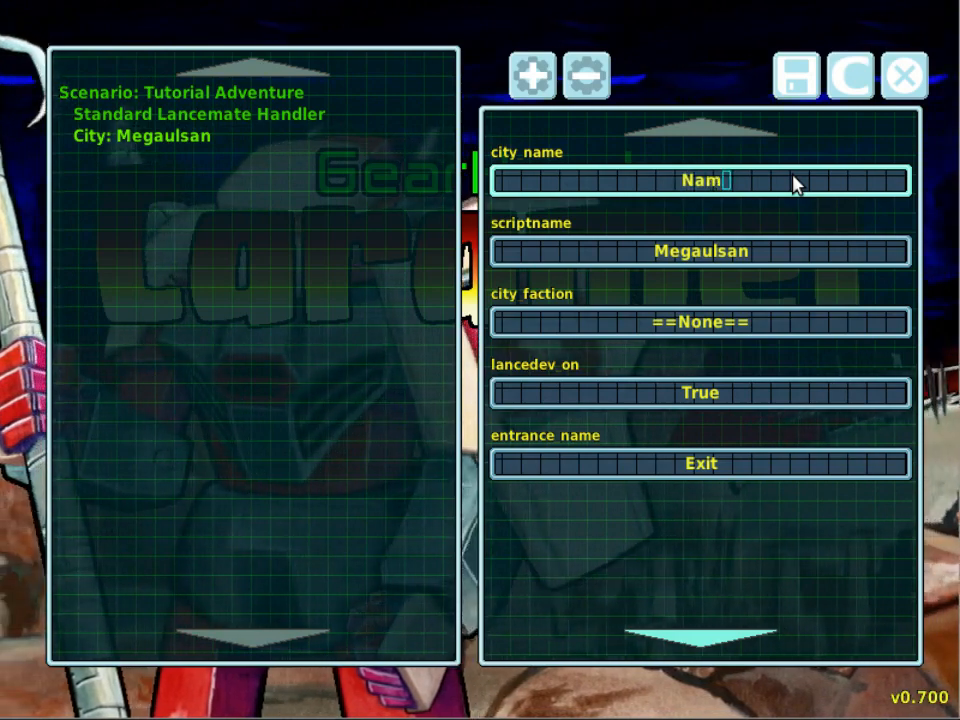
pyautogui.press('BackSpace')
pyautogui.press('BackSpace')
pyautogui.press('BackSpace')
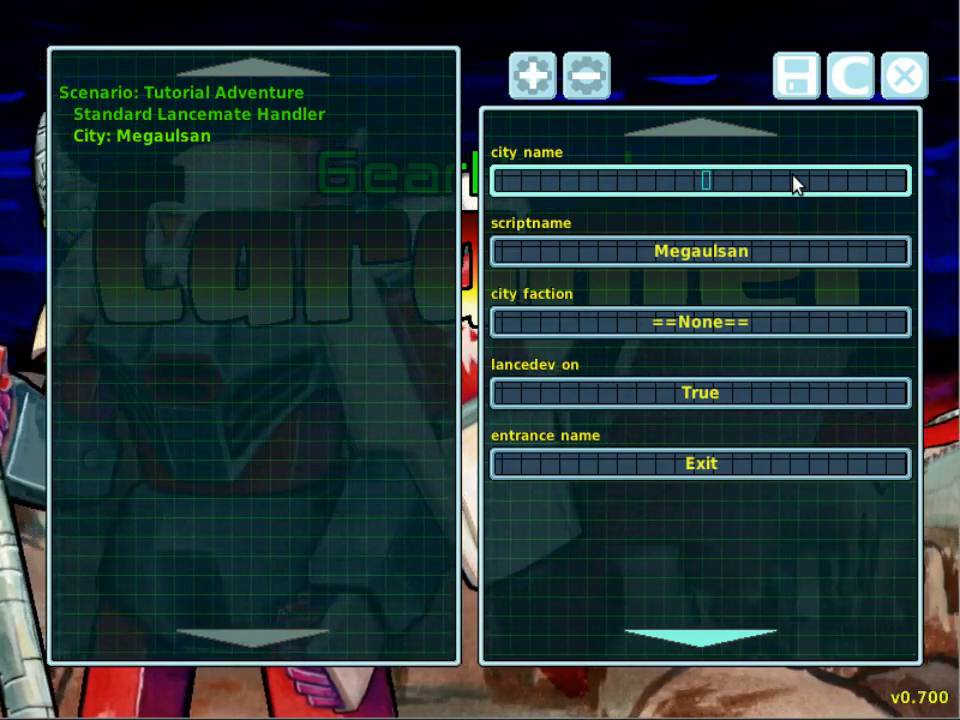
pyautogui.write('N')
pyautogui.press('BackSpace')
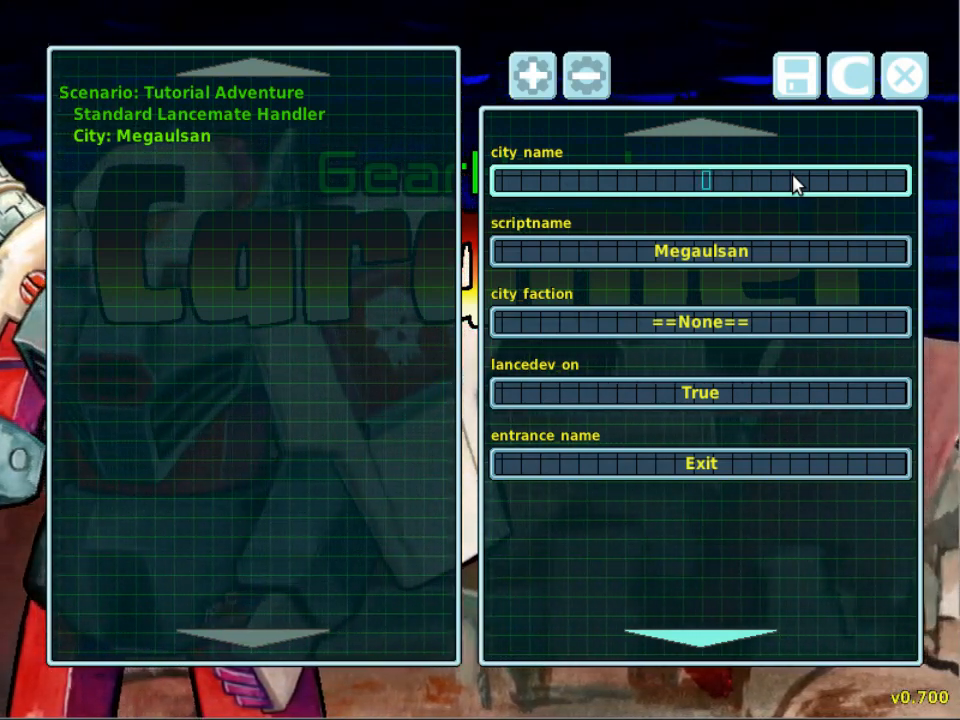
pyautogui.write('Wujung')
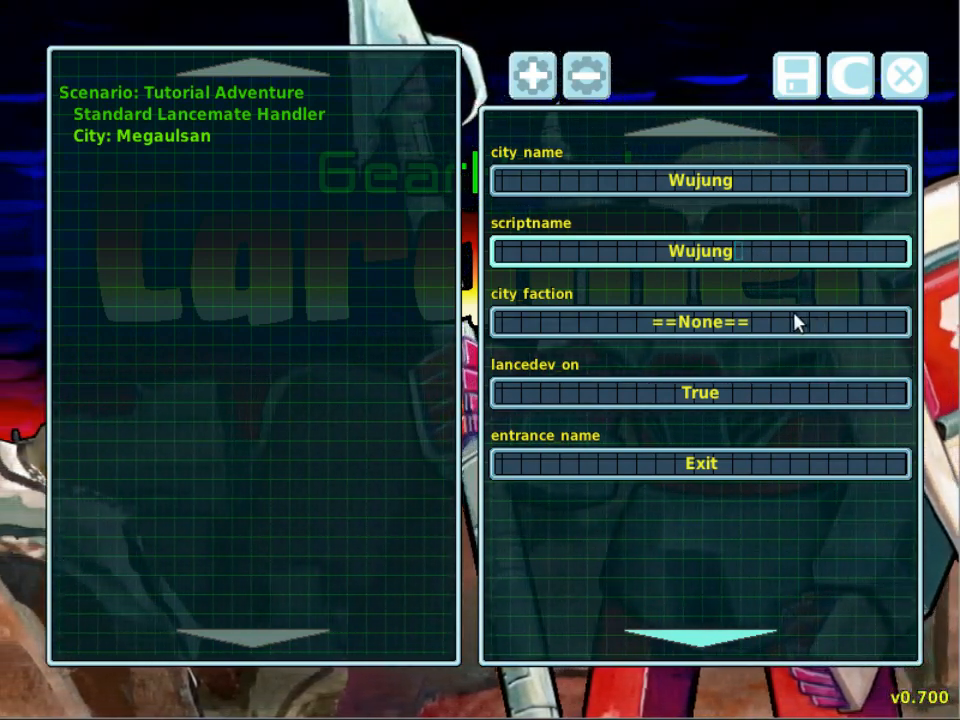
# - Set the city faction of Wujung to the Terran Federation
pyautogui.click(797, 321)
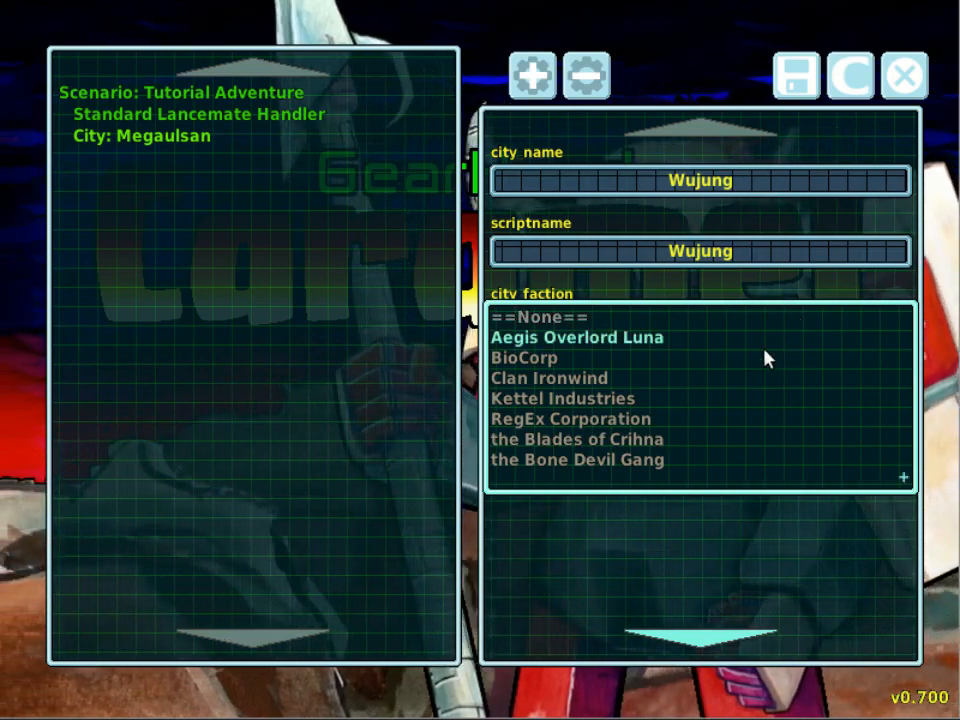
pyautogui.scroll(-4, 733, 414)
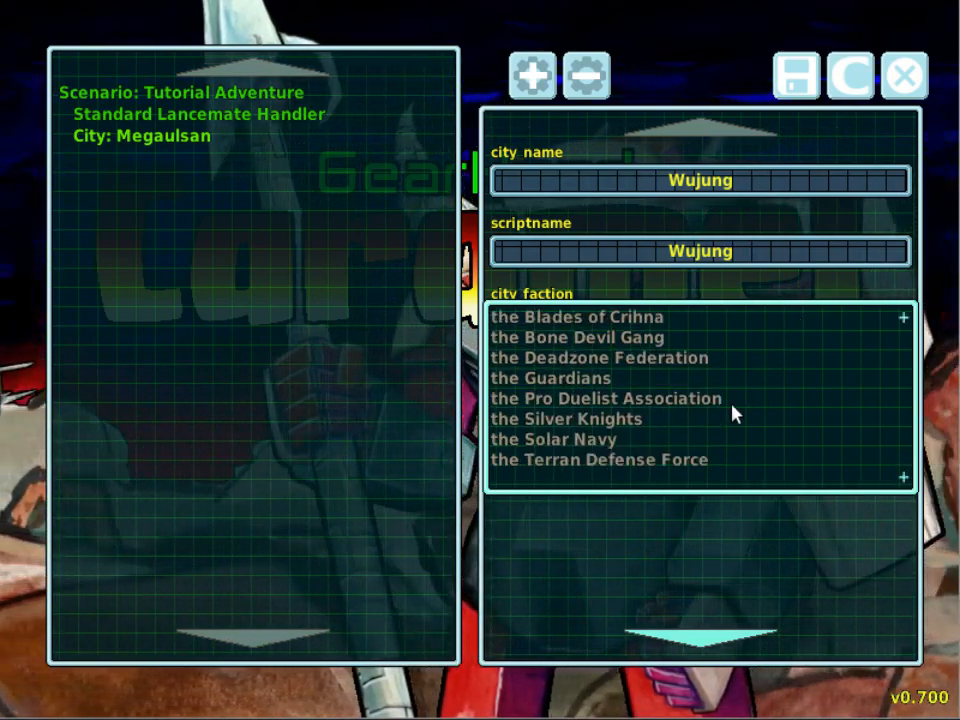
pyautogui.scroll(-1, 731, 409)
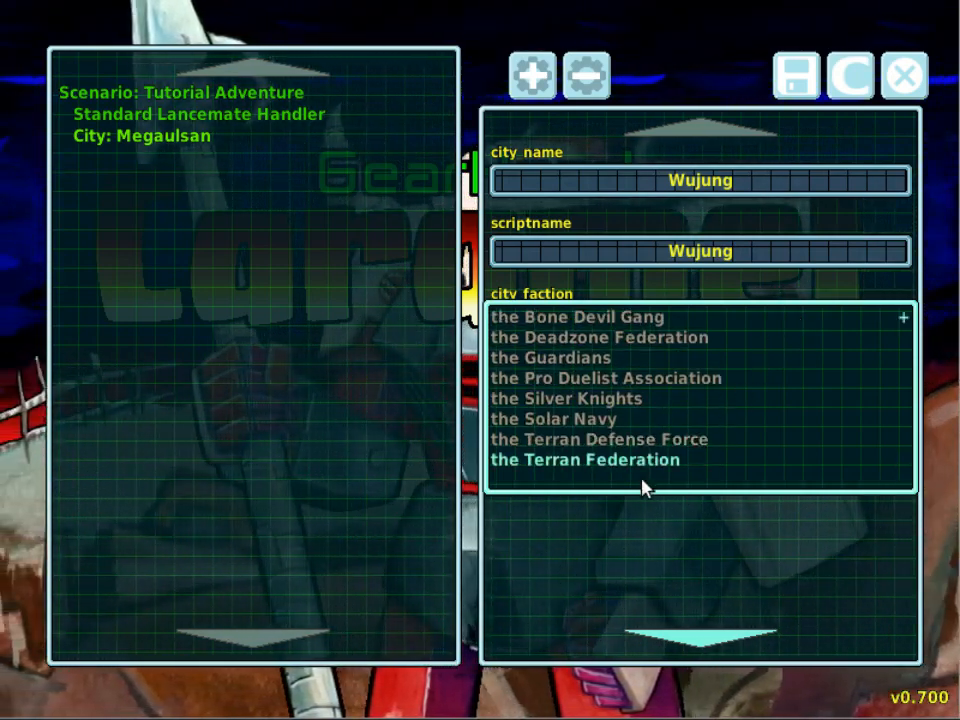
pyautogui.click(642, 464)
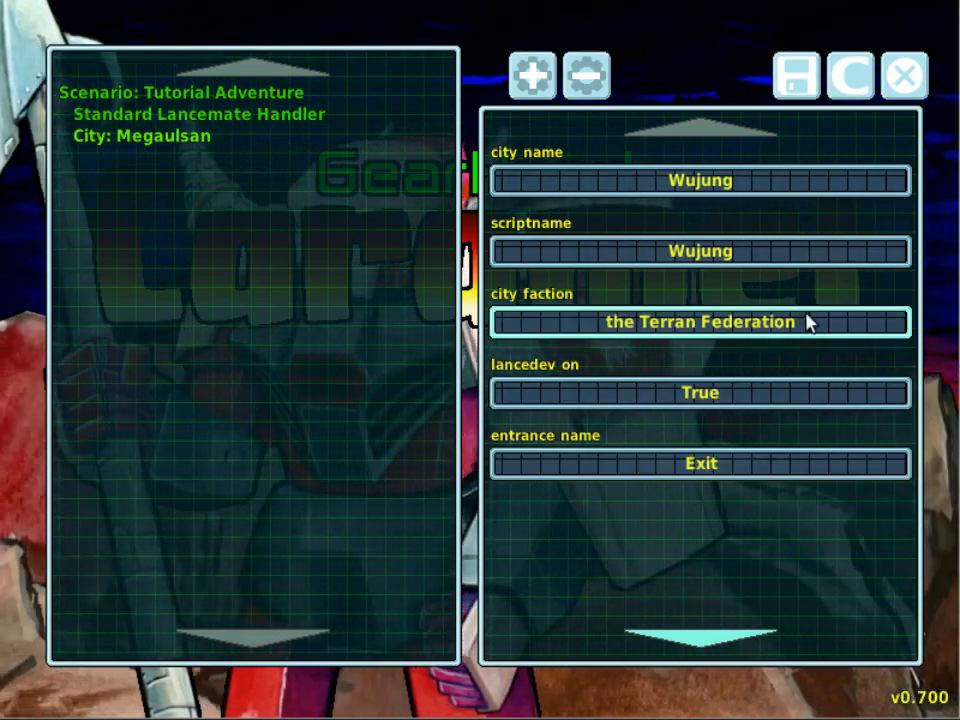
# - Look through the full range of city factions and keep the Terran Federation selected
pyautogui.click(808, 324)
pyautogui.scroll(2, 787, 392)
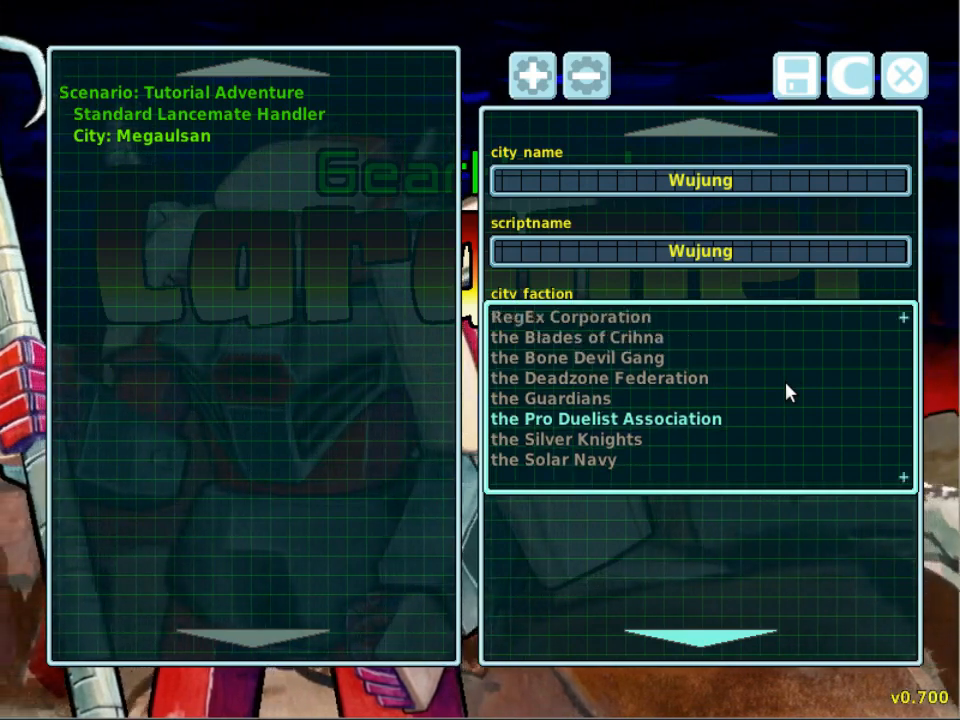
pyautogui.scroll(5, 787, 392)
pyautogui.scroll(-7, 787, 392)
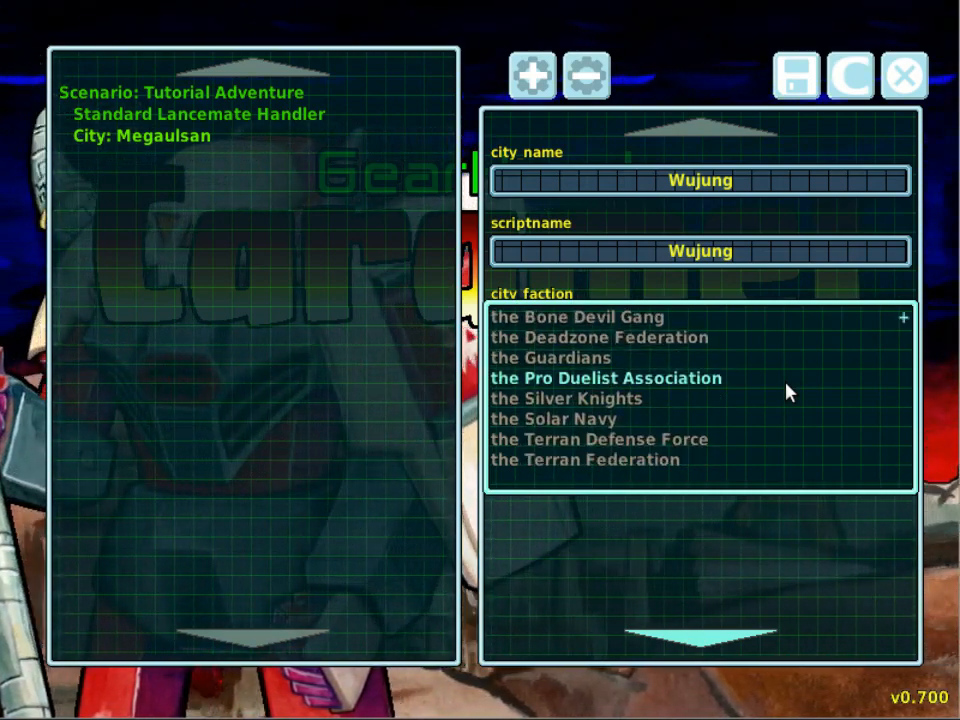
pyautogui.scroll(7, 787, 392)
pyautogui.scroll(-1, 787, 392)
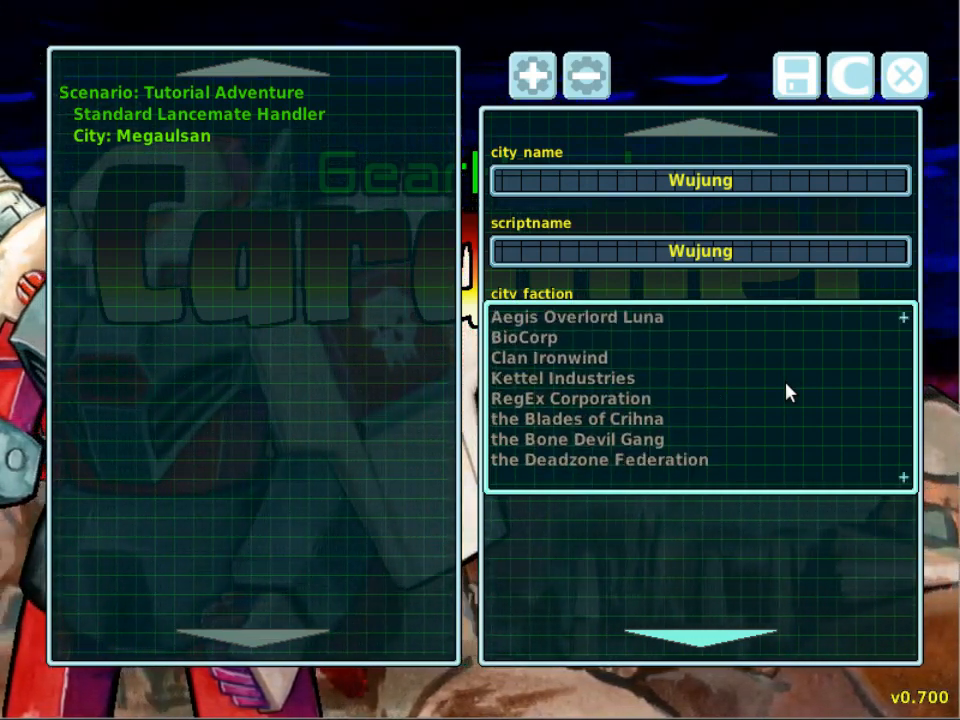
pyautogui.scroll(-6, 787, 392)
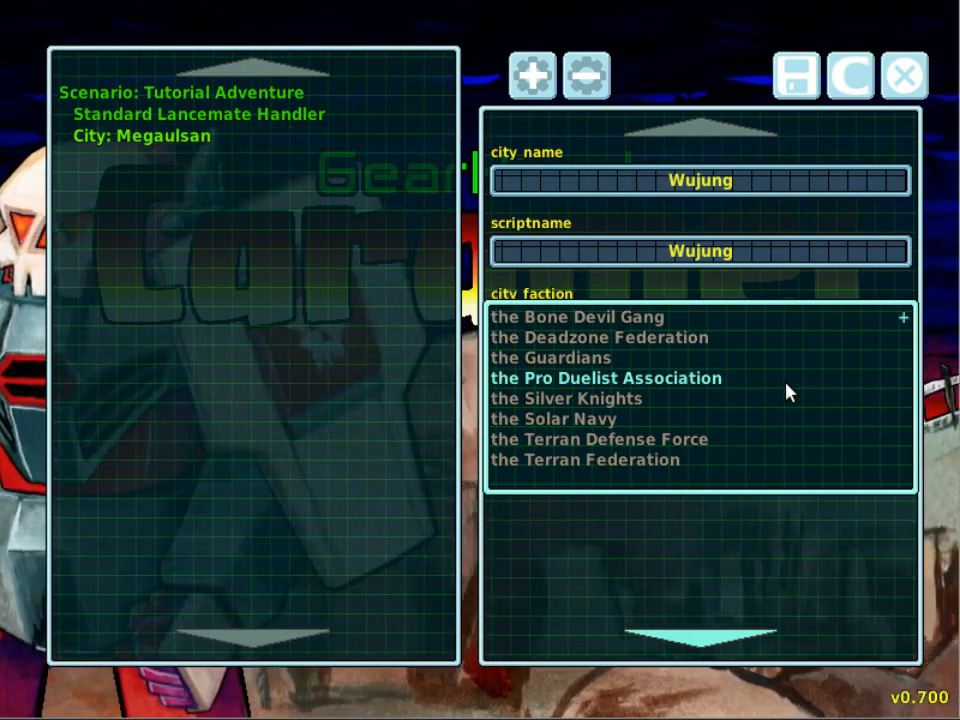
pyautogui.click(664, 462)
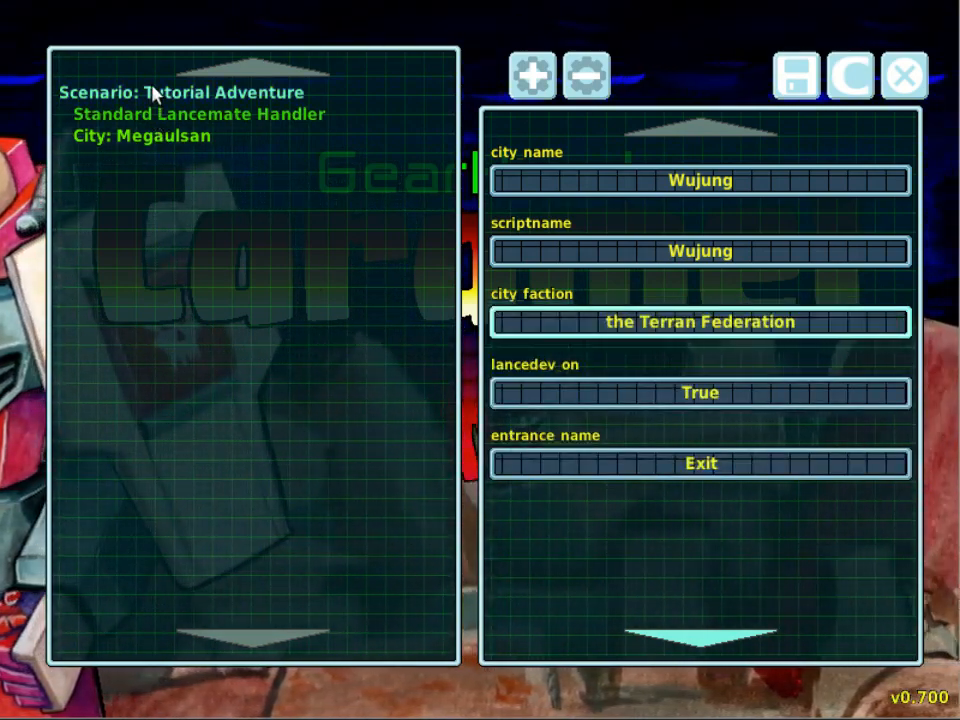
# - Examine the elements that can be added to the Tutorial Adventure scenario and the faction choices of the city Wujung
pyautogui.click(153, 93)
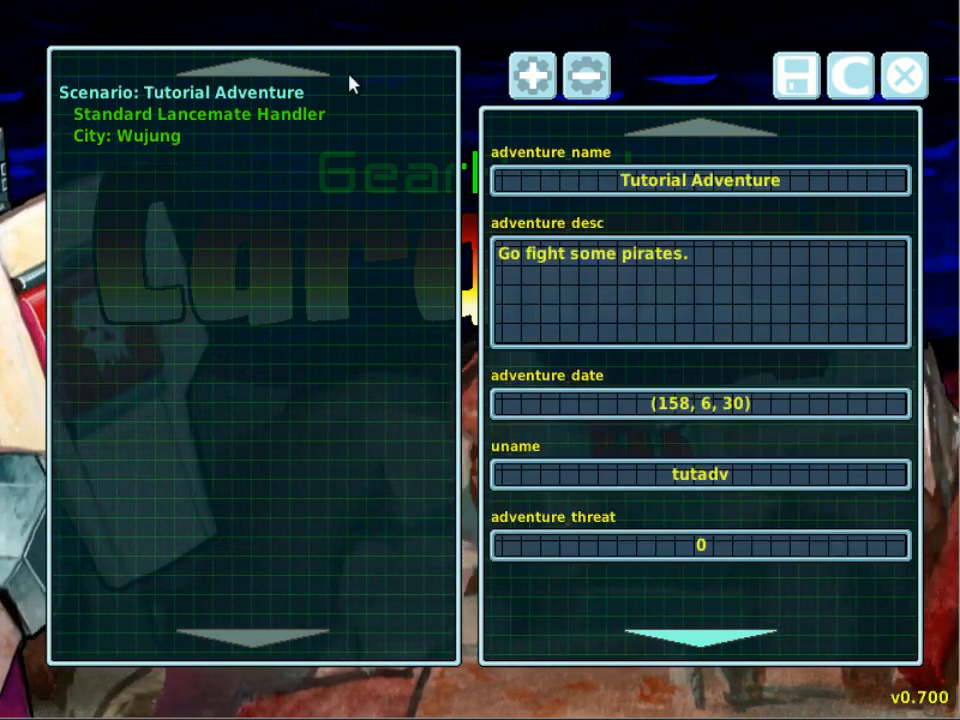
pyautogui.click(533, 72)
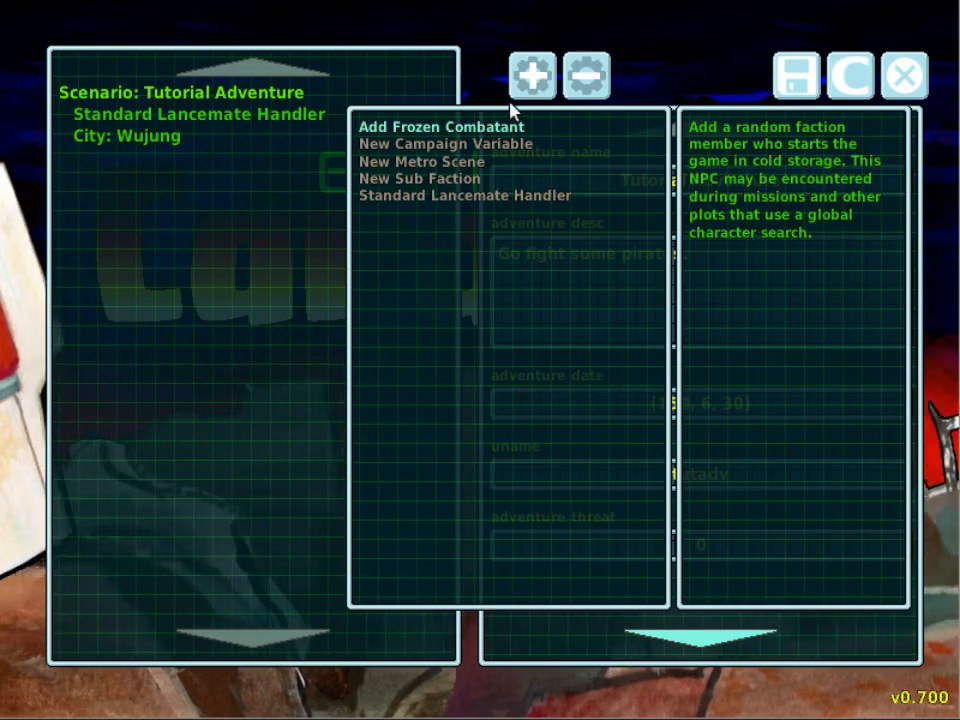
pyautogui.rightClick(605, 171)
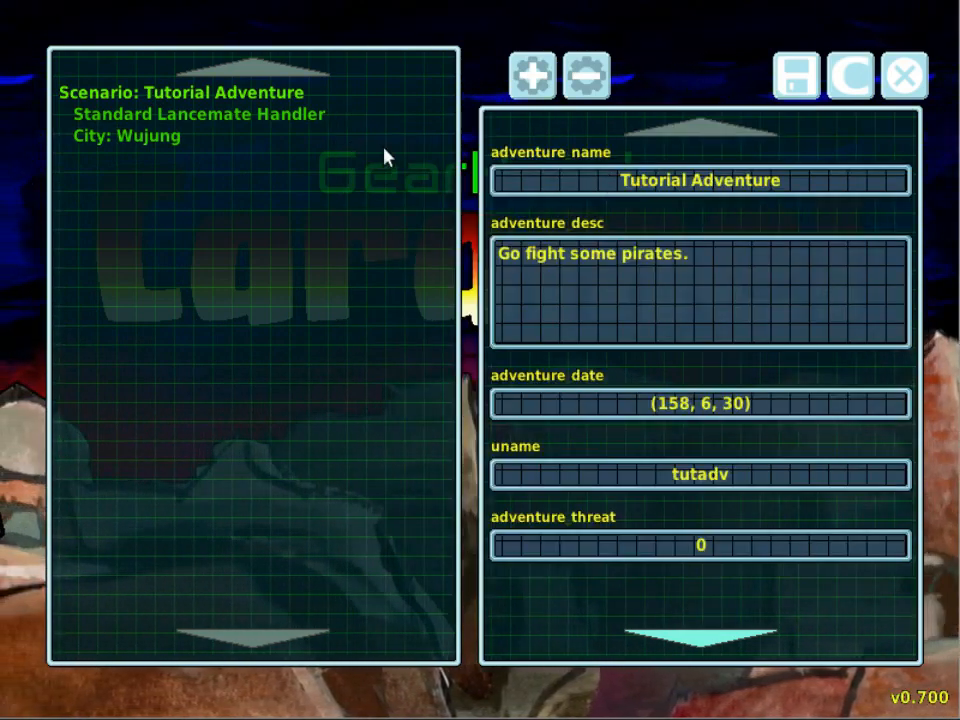
pyautogui.click(154, 140)
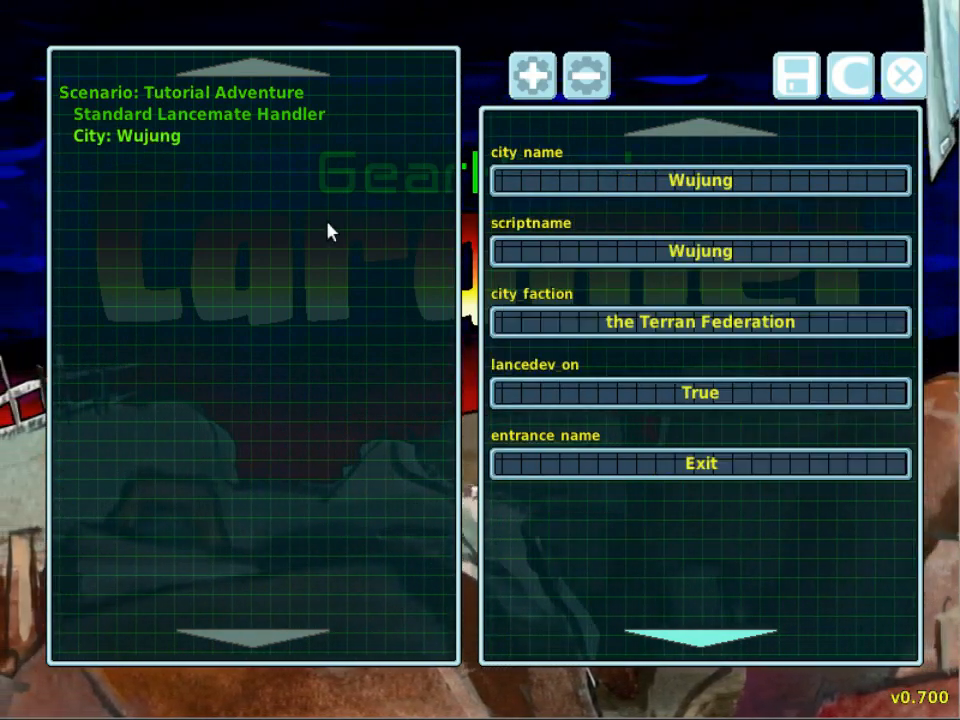
pyautogui.click(656, 325)
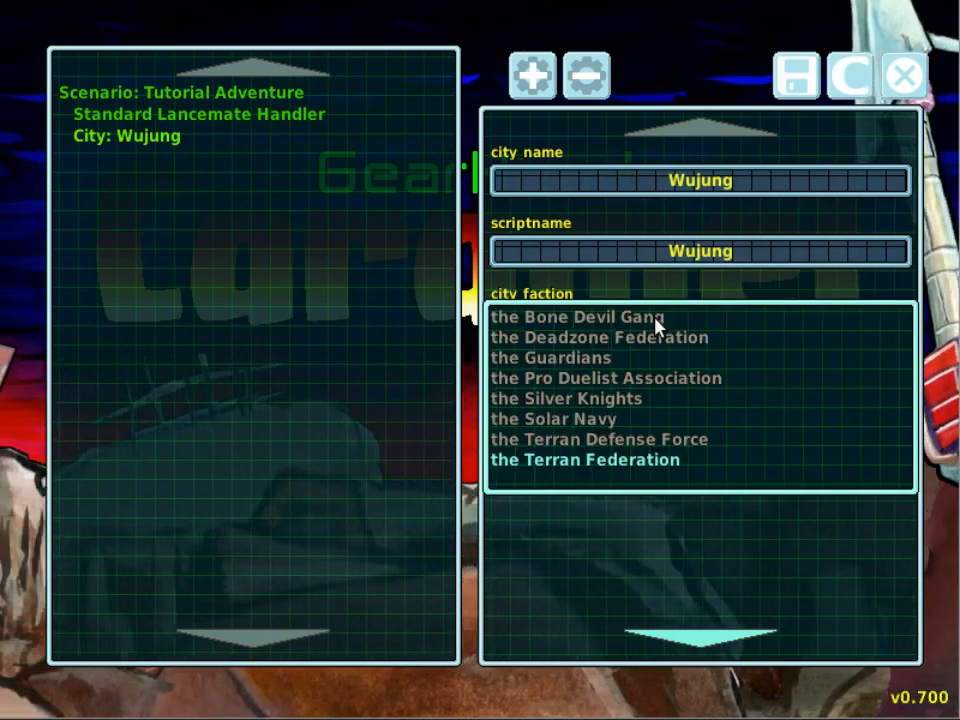
pyautogui.rightClick(656, 326)
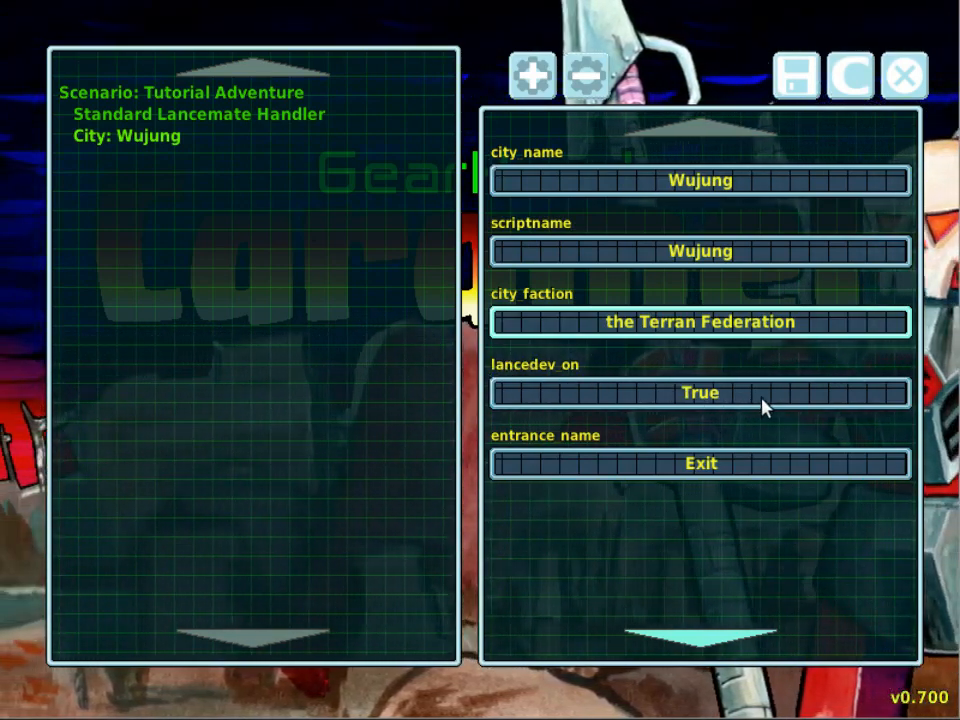
# - Keep lancedev_on at True and review the city's entrance name, entrance description and music fields
pyautogui.click(775, 400)
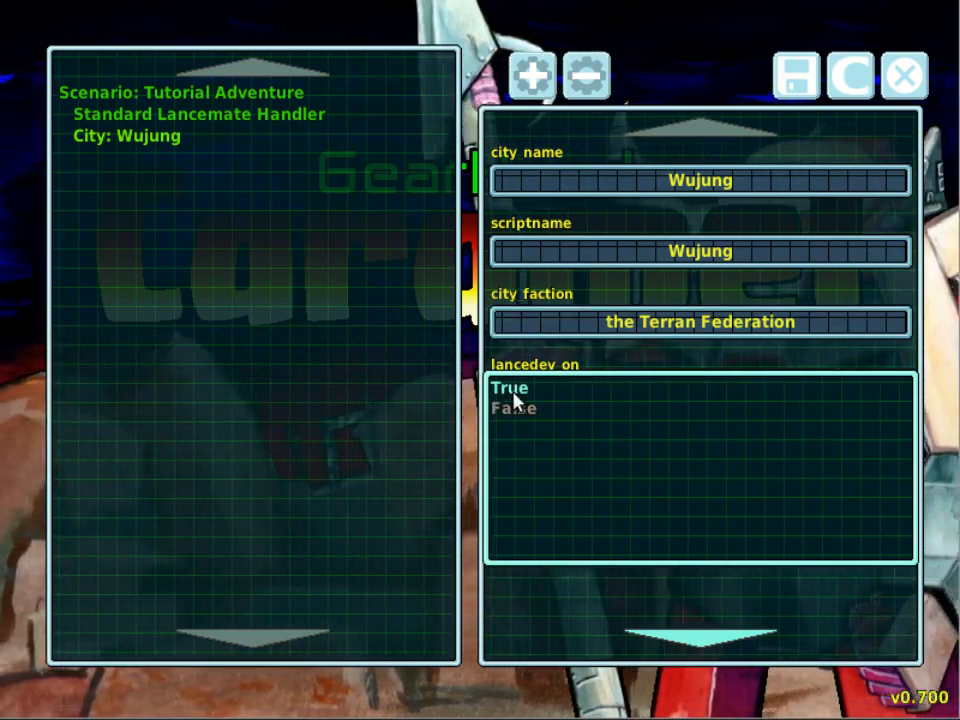
pyautogui.click(513, 398)
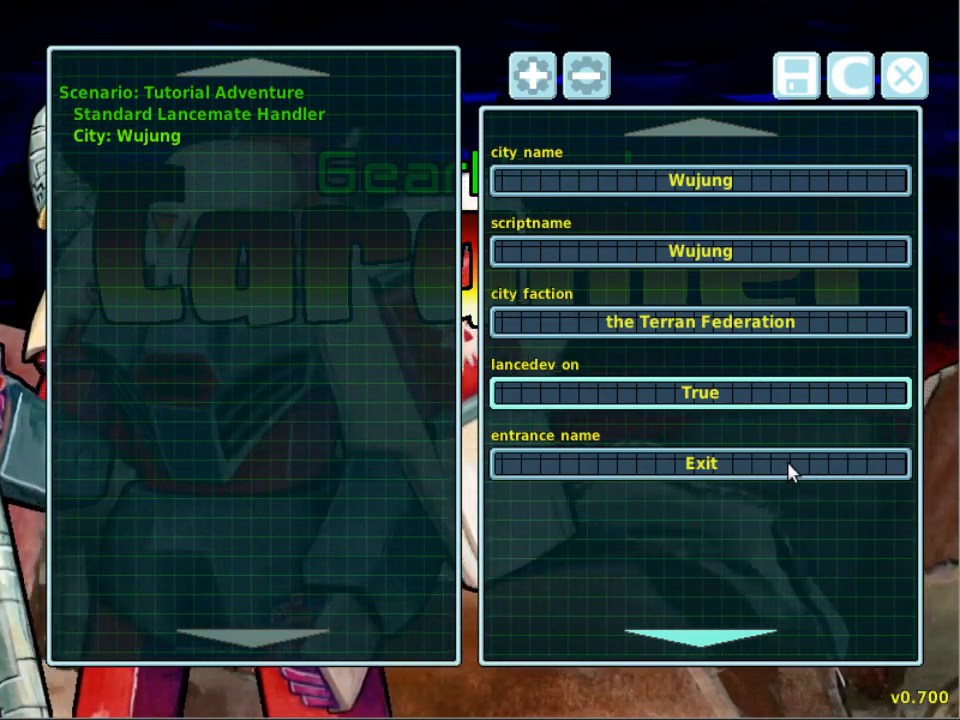
pyautogui.click(767, 470)
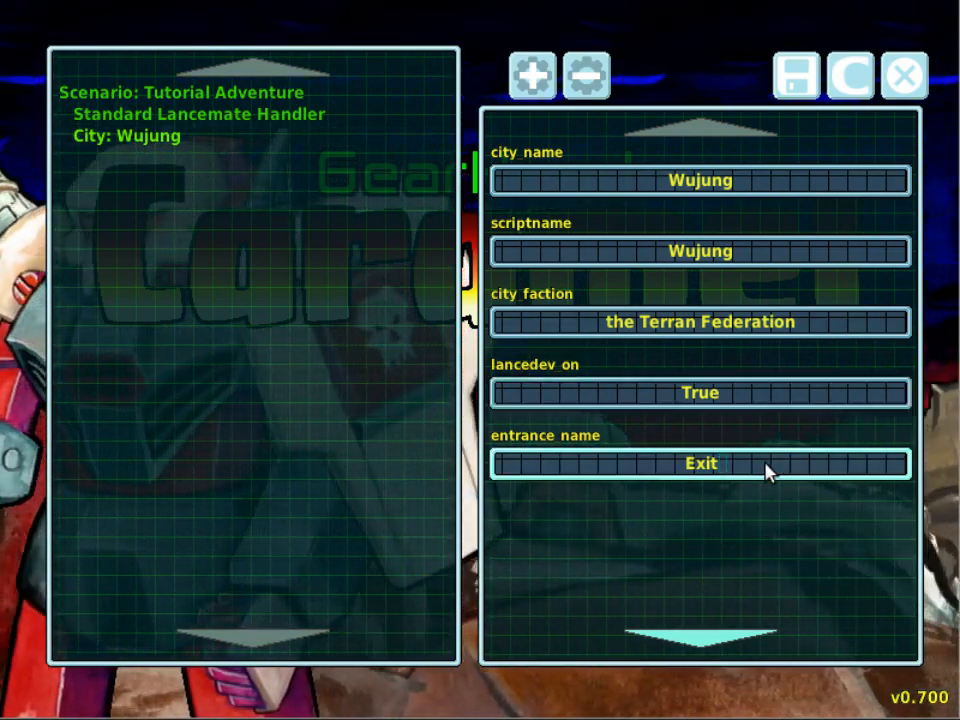
pyautogui.scroll(-3, 767, 470)
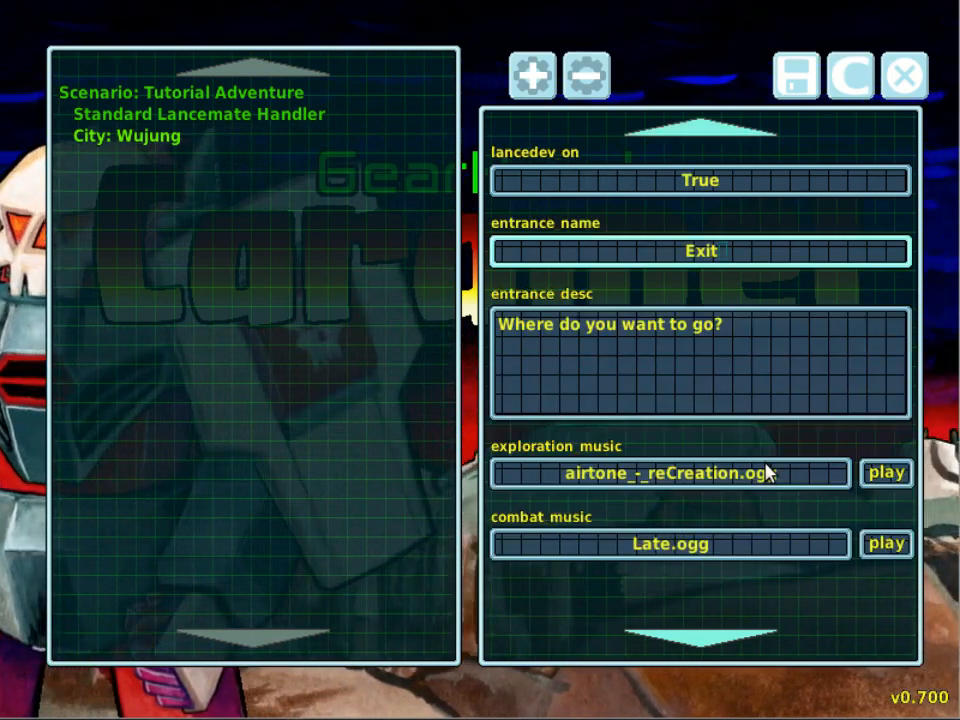
pyautogui.scroll(1, 767, 472)
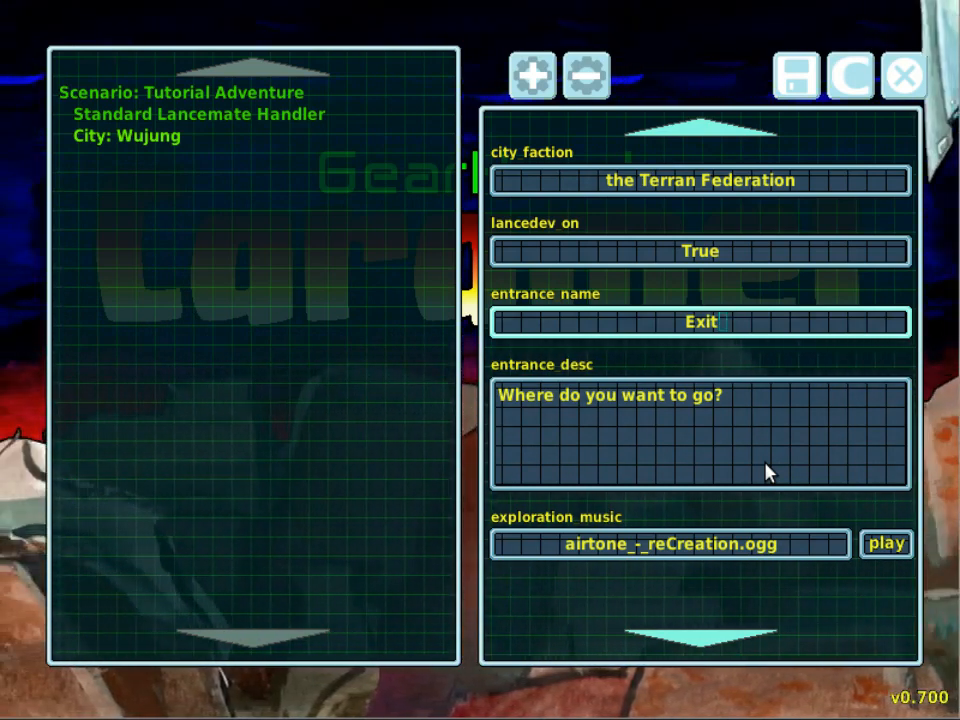
pyautogui.click(755, 407)
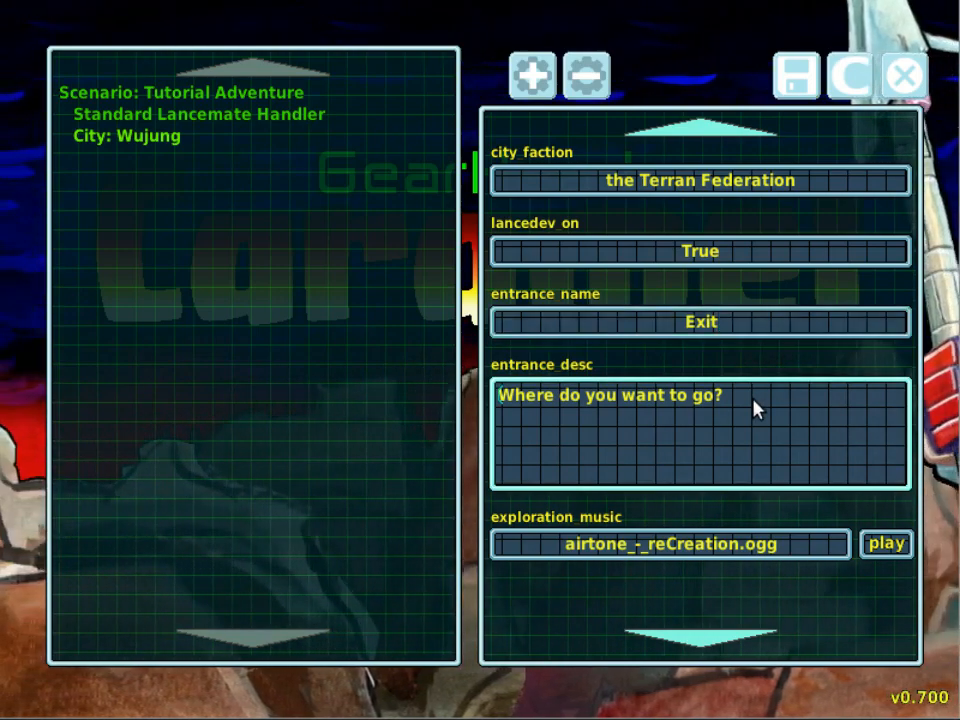
pyautogui.scroll(-2, 755, 407)
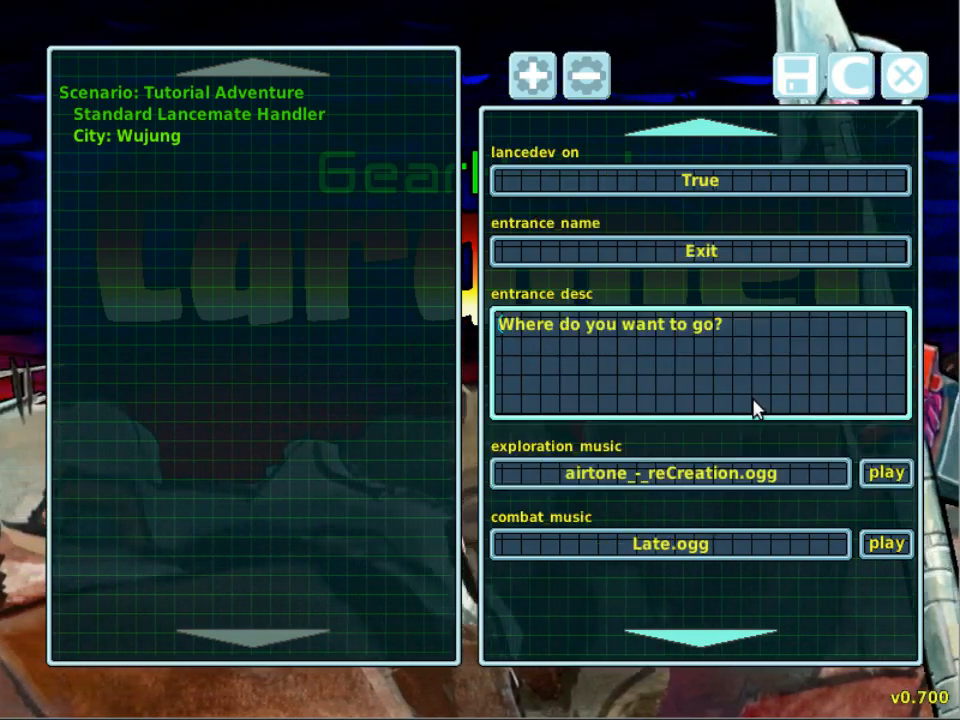
pyautogui.scroll(2, 755, 407)
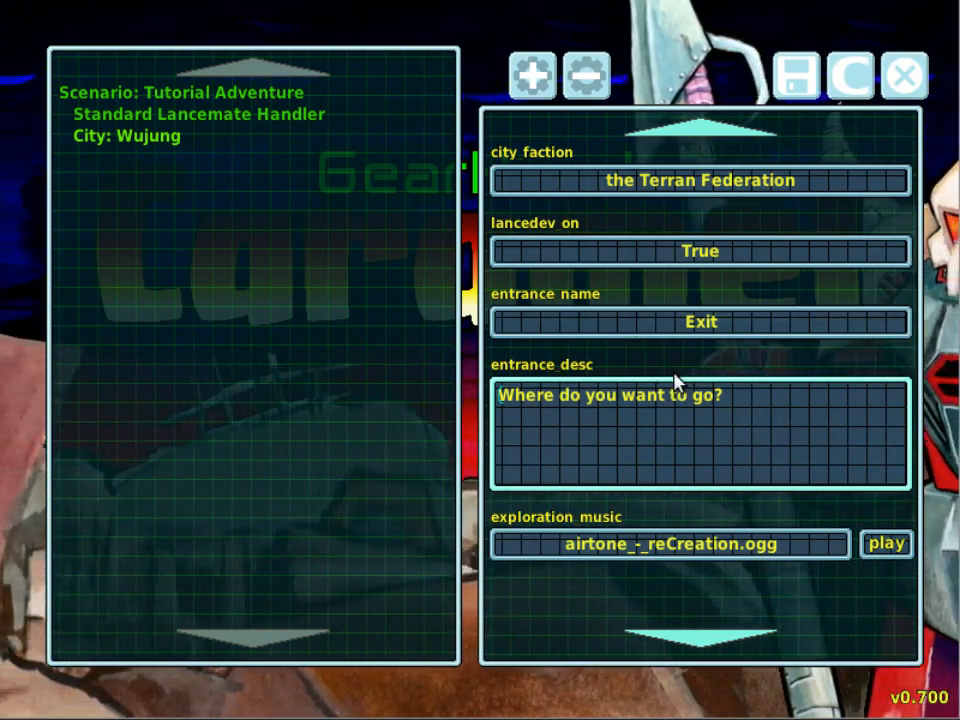
# - Set the city's exploration music to jlbrock44_-_The_Stars_Look_Different_(Ziggy_Stardust_Mix).ogg
pyautogui.scroll(-2, 731, 397)
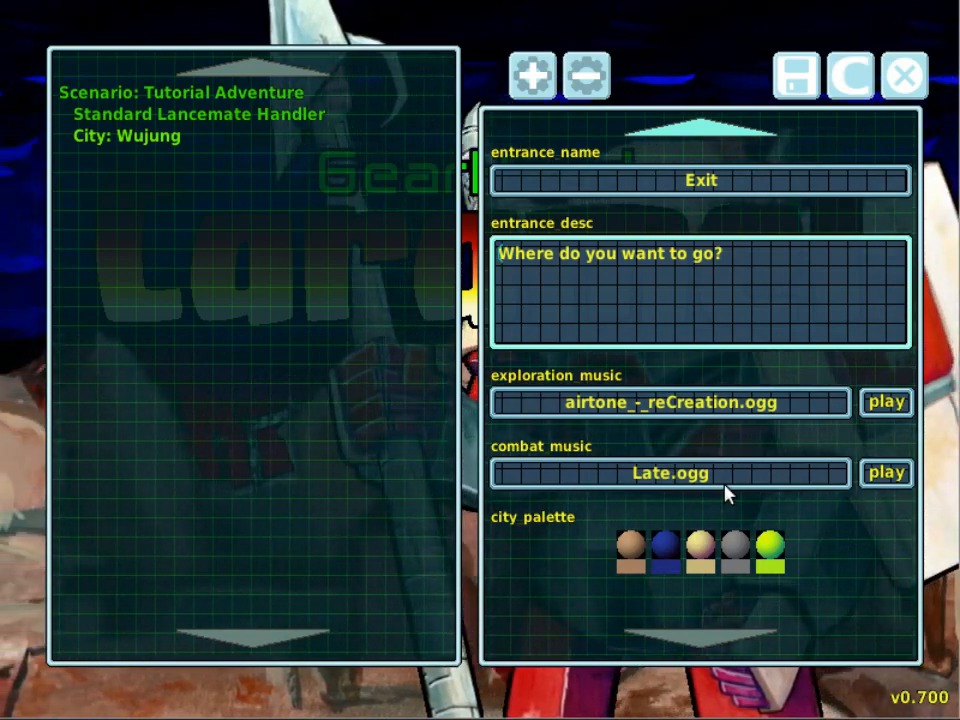
pyautogui.click(795, 410)
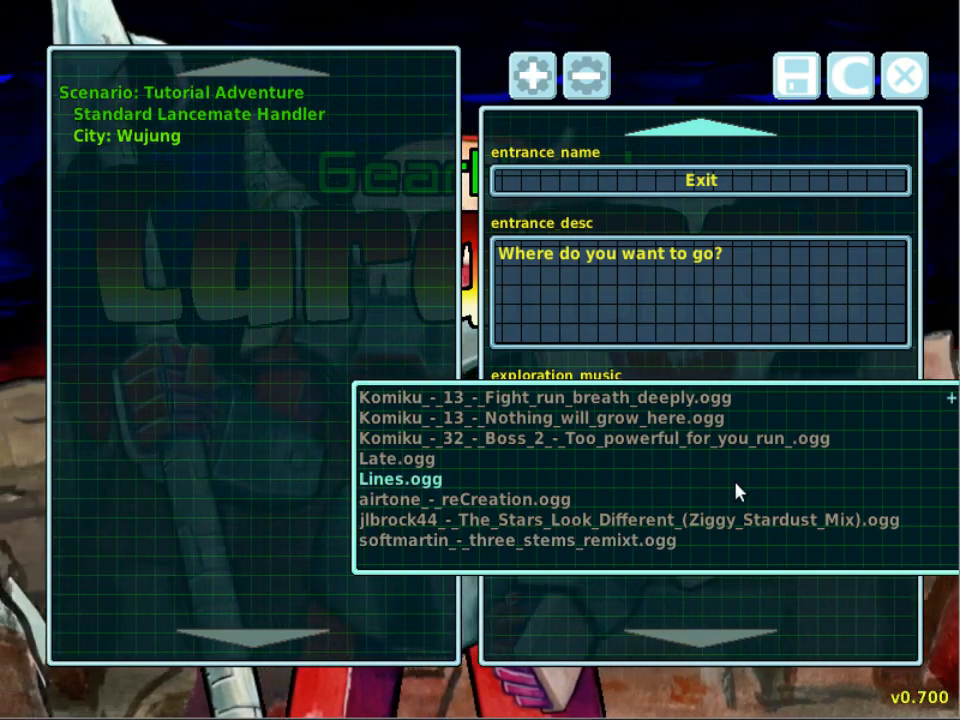
pyautogui.click(713, 524)
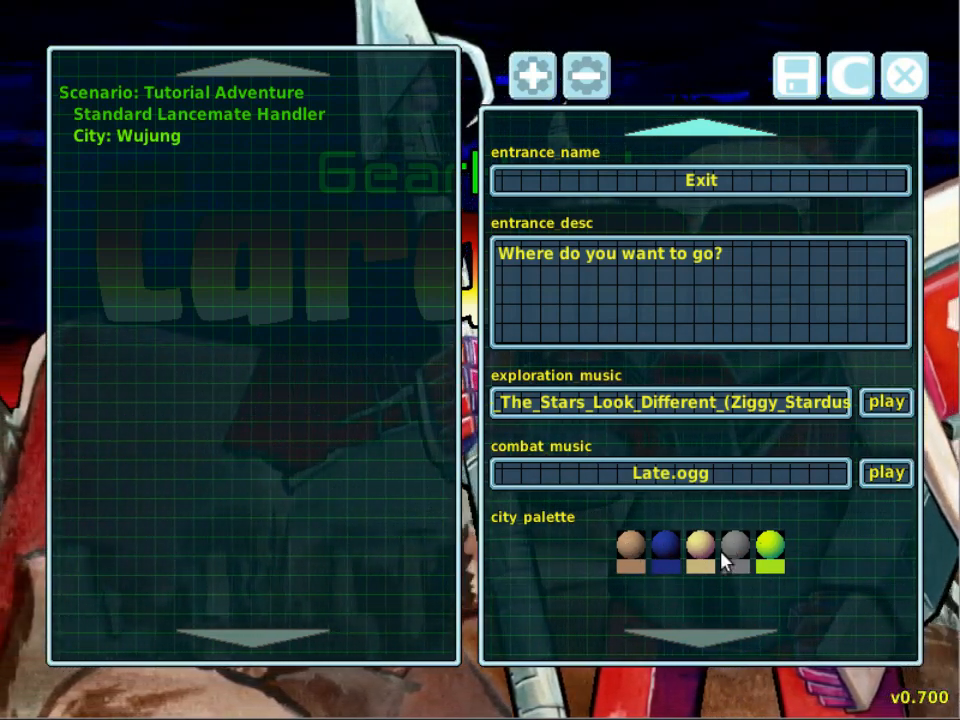
# - Change the first colour of Wujung's city palette to Lunar Grey
pyautogui.click(627, 552)
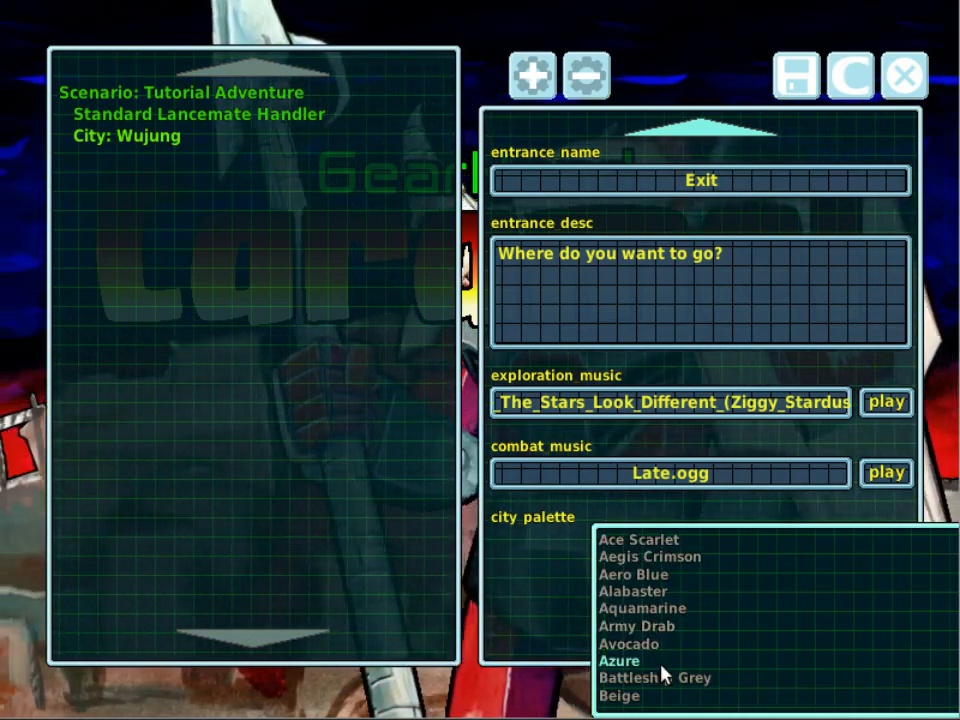
pyautogui.scroll(-3, 662, 676)
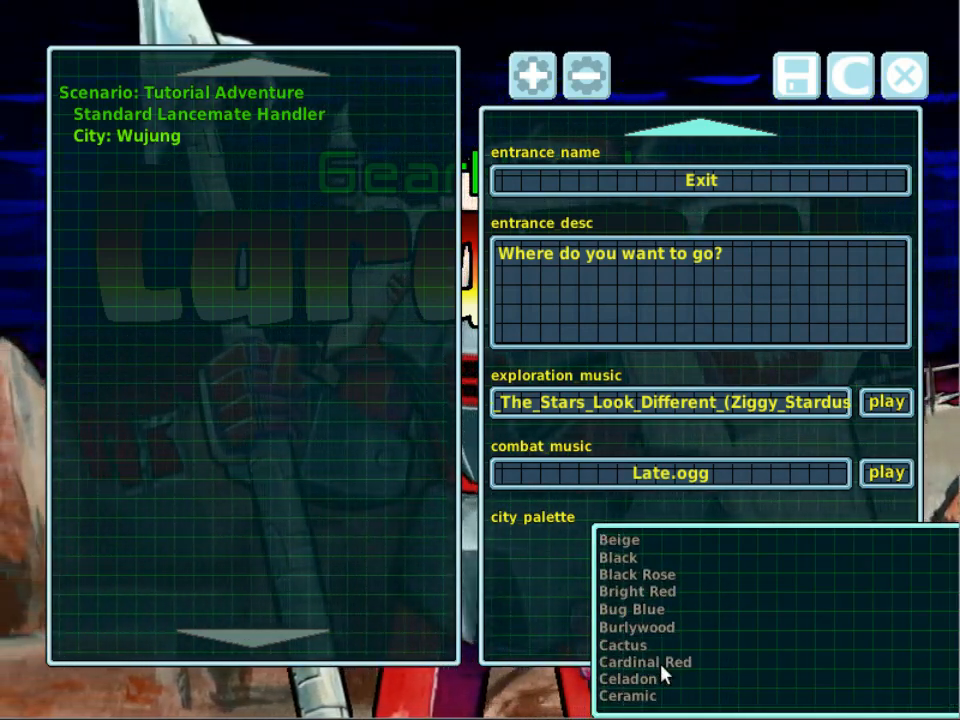
pyautogui.scroll(-4, 662, 676)
pyautogui.scroll(-10, 662, 676)
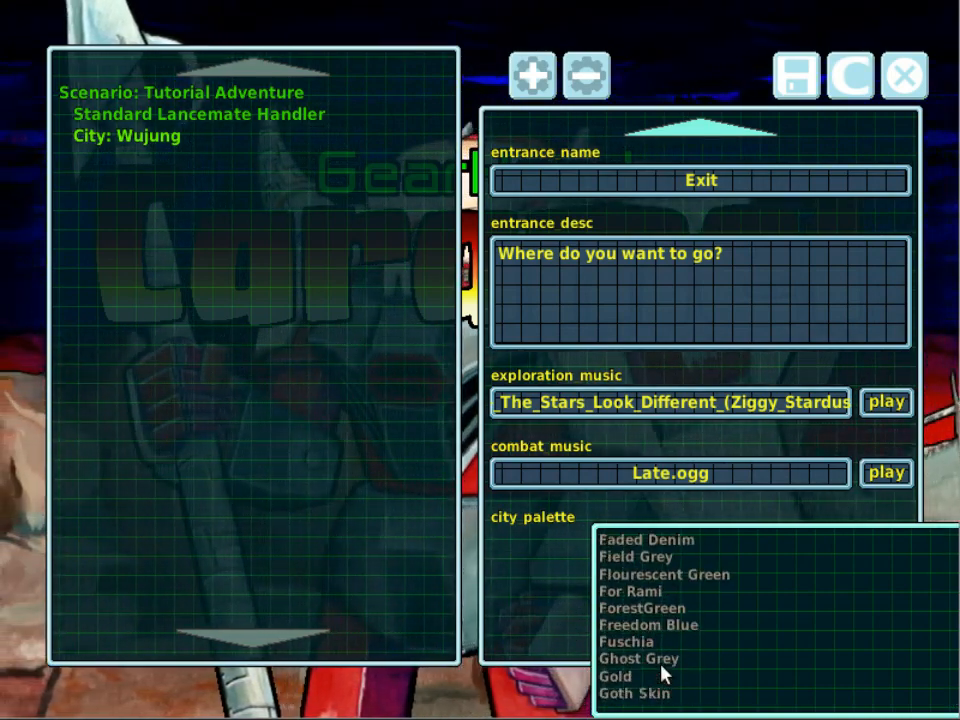
pyautogui.scroll(-5, 664, 673)
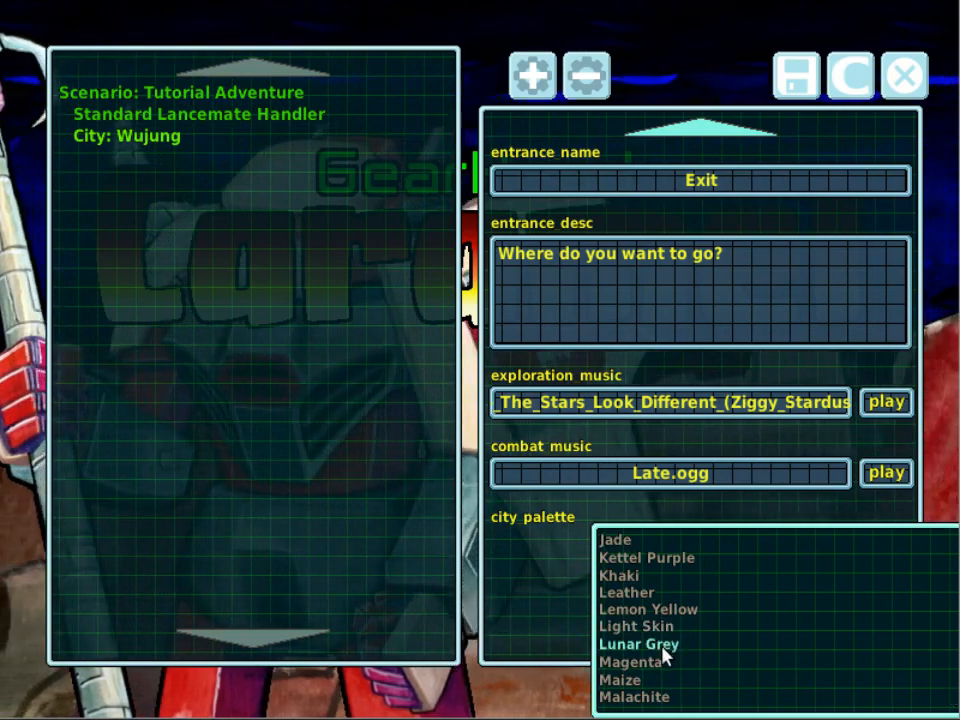
pyautogui.click(664, 648)
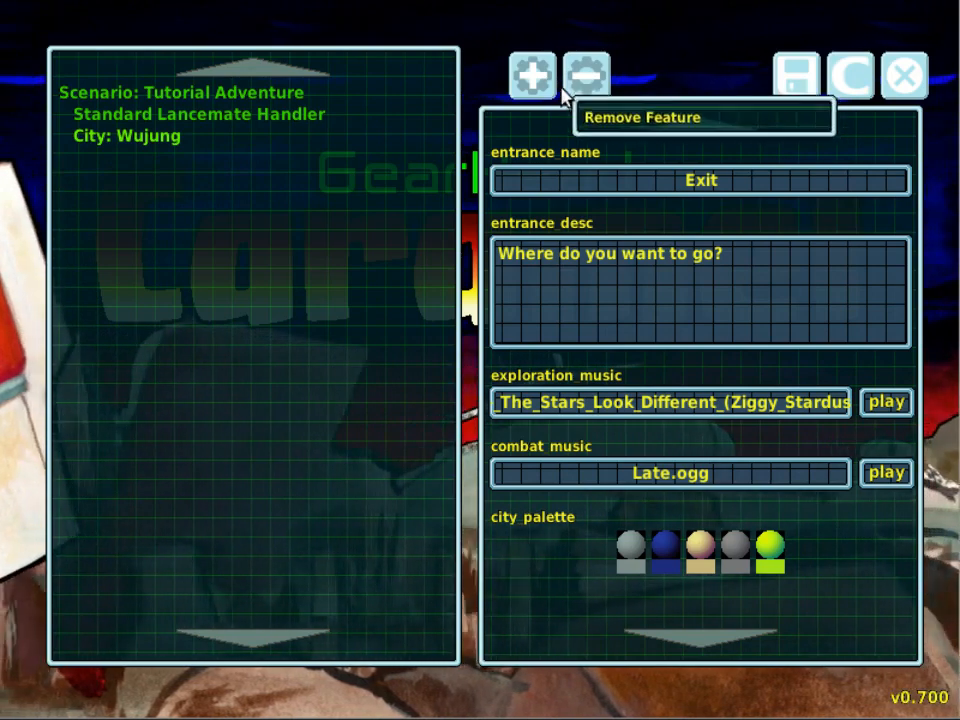
# - Add a First Time Entry Effect to the city Wujung and place an Alert Message inside it
pyautogui.click(533, 76)
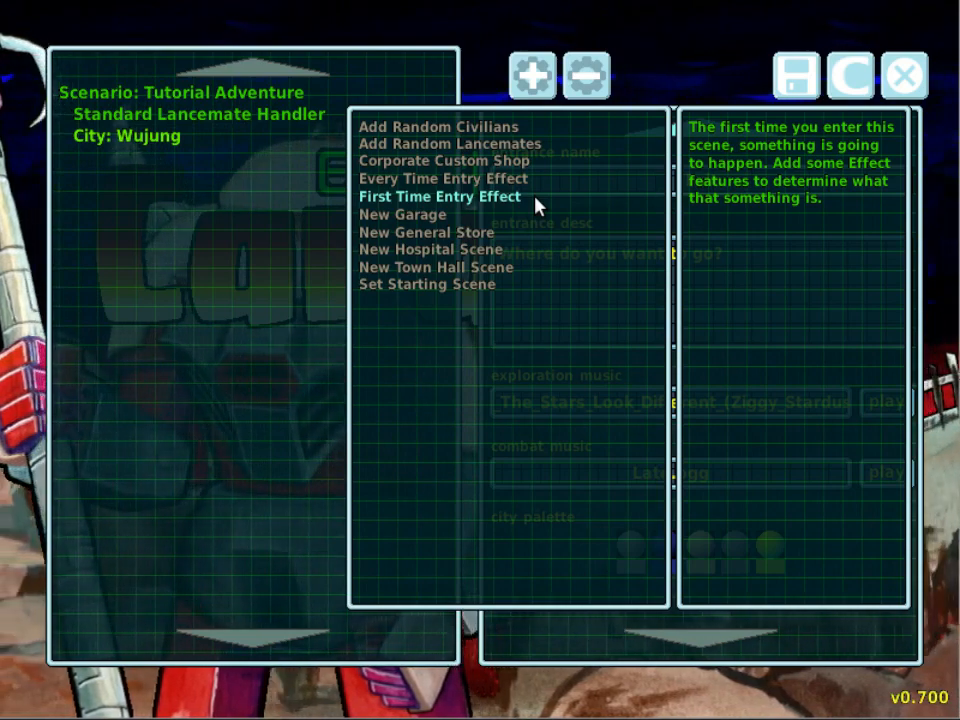
pyautogui.click(537, 205)
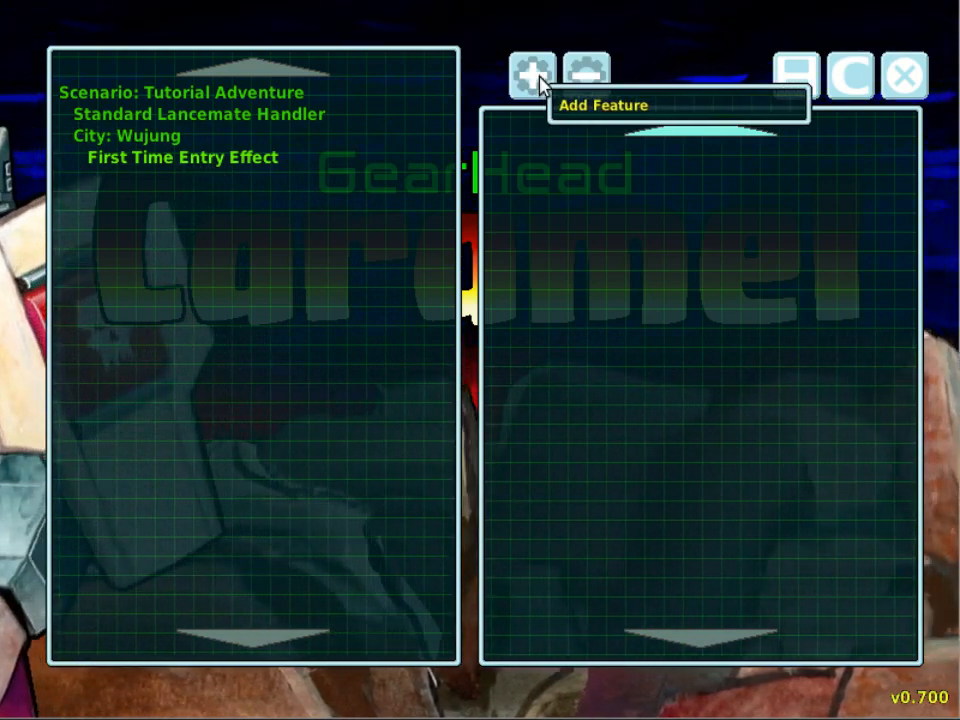
pyautogui.click(533, 76)
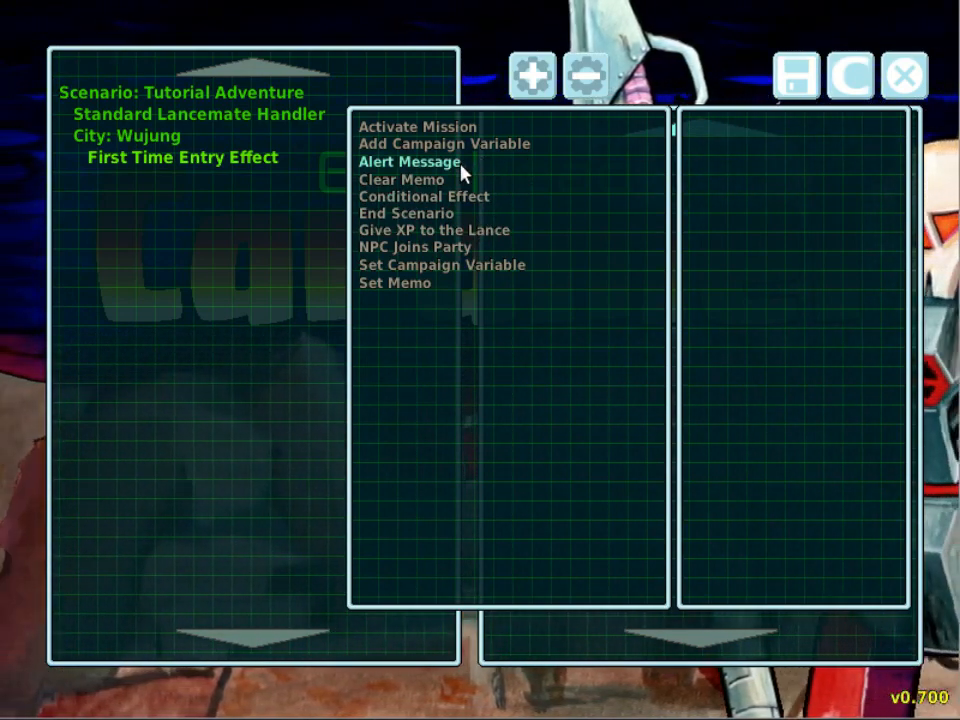
pyautogui.click(461, 165)
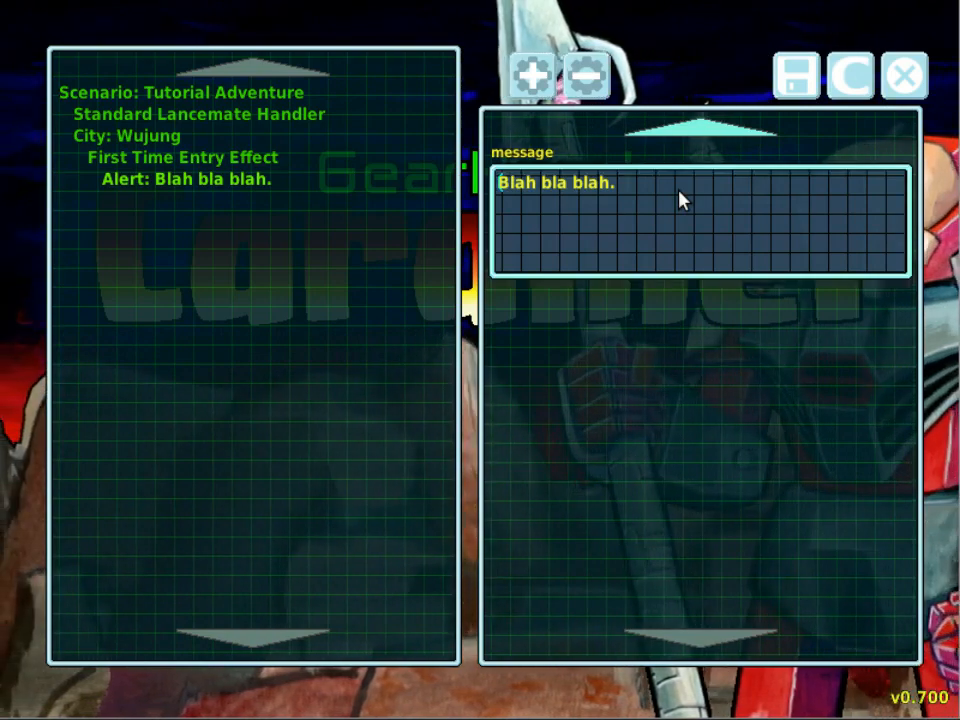
# - Replace the alert's message text with "Welcome to the tutorial adventure. Don't expect too much."
pyautogui.press('Delete')
pyautogui.press('Delete')
pyautogui.press('Delete')
pyautogui.press('Delete')
pyautogui.press('Delete')
pyautogui.press('Delete')
pyautogui.press('Delete')
pyautogui.press('Delete')
pyautogui.press('Delete')
pyautogui.press('Delete')
pyautogui.press('Delete')
pyautogui.press('Delete')
pyautogui.press('Delete')
pyautogui.press('Delete')
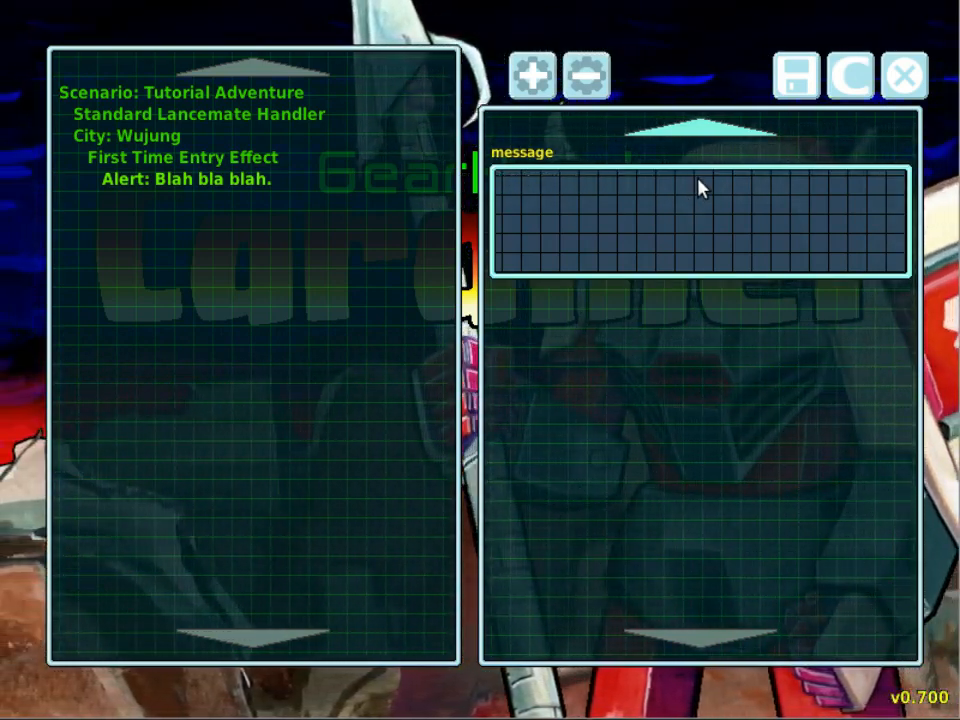
pyautogui.write('WWelcome')
pyautogui.press('BackSpace')
pyautogui.press('BackSpace')
pyautogui.press('BackSpace')
pyautogui.press('BackSpace')
pyautogui.press('BackSpace')
pyautogui.press('BackSpace')
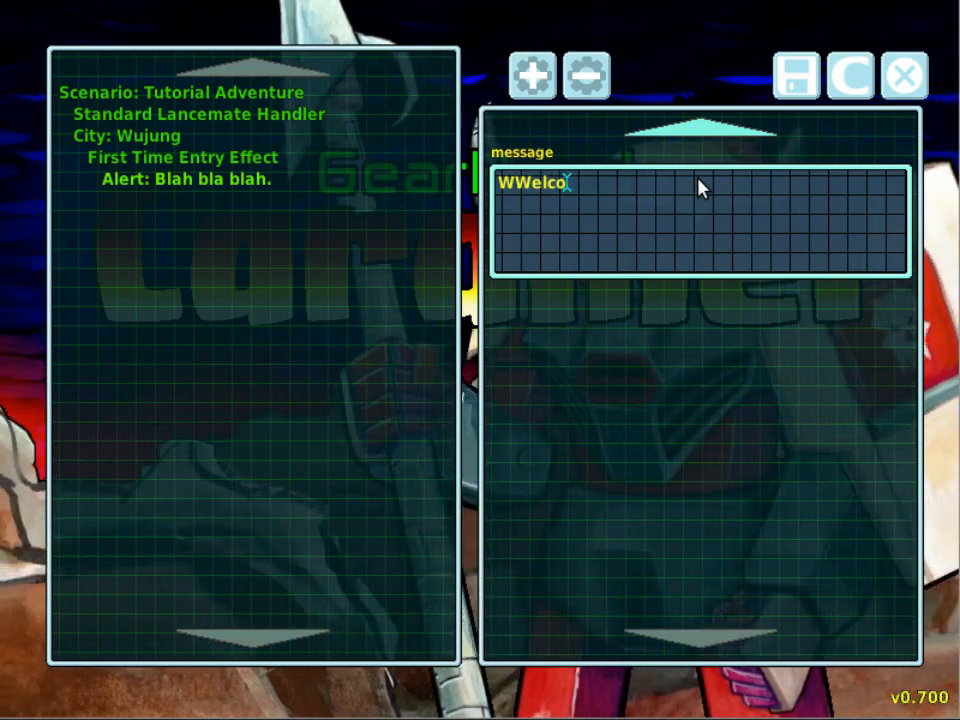
pyautogui.press('BackSpace')
pyautogui.write('el')
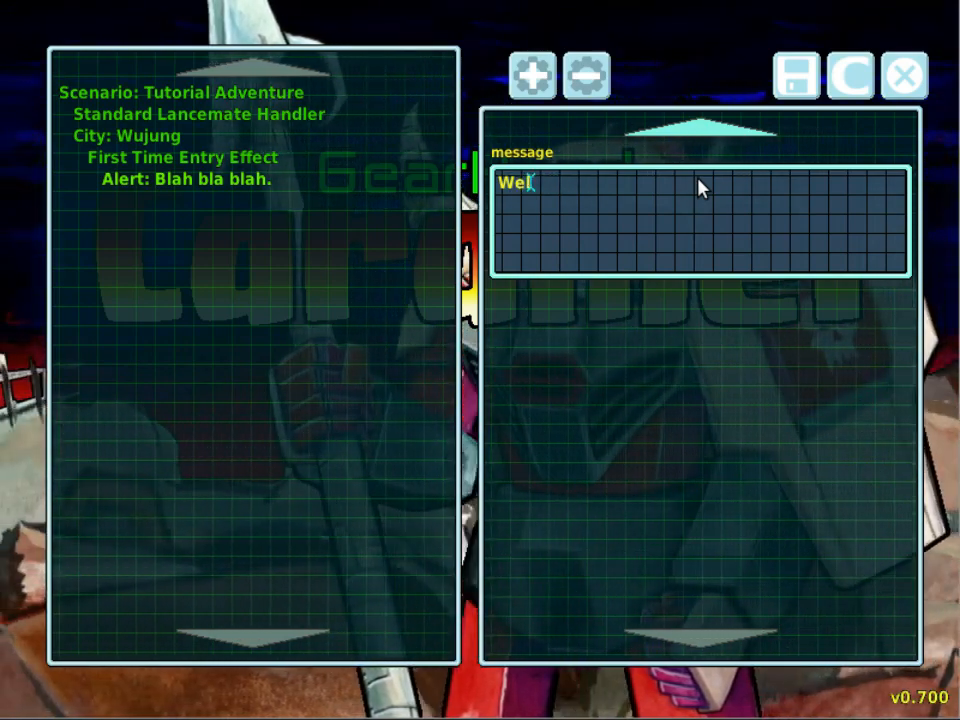
pyautogui.write('come to the')
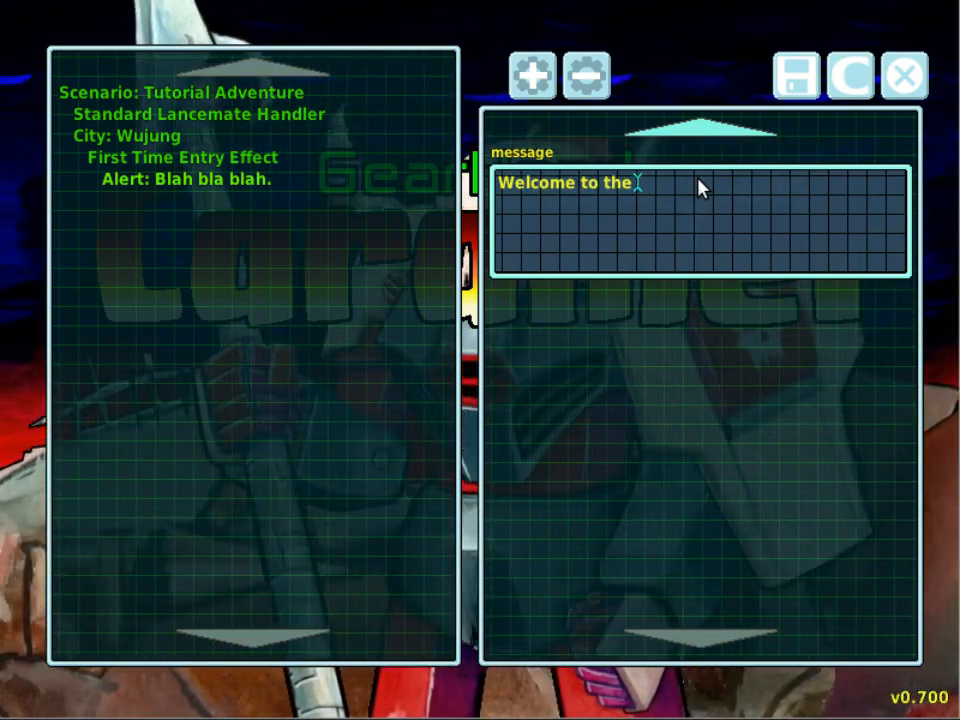
pyautogui.write(' tutorial scen')
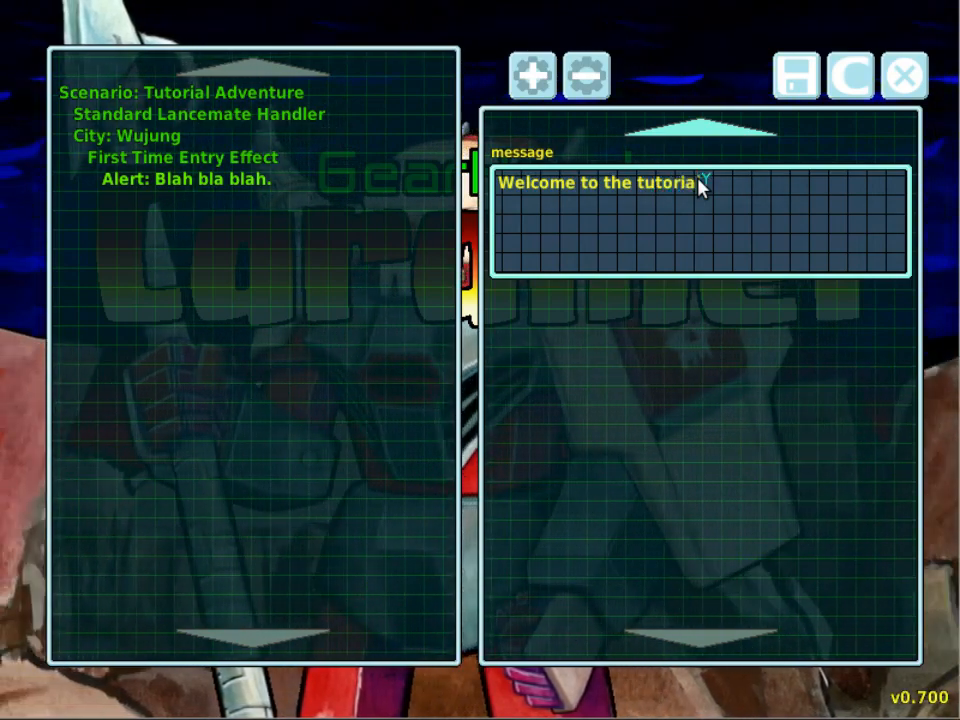
pyautogui.write('ario')
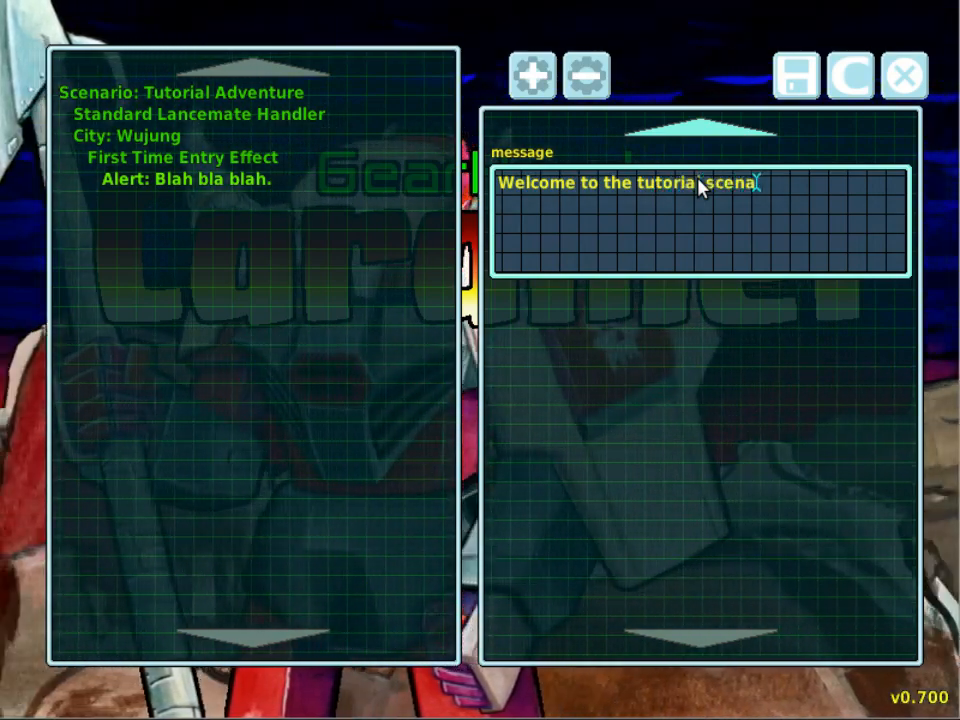
pyautogui.press('BackSpace')
pyautogui.press('BackSpace')
pyautogui.press('BackSpace')
pyautogui.press('BackSpace')
pyautogui.press('BackSpace')
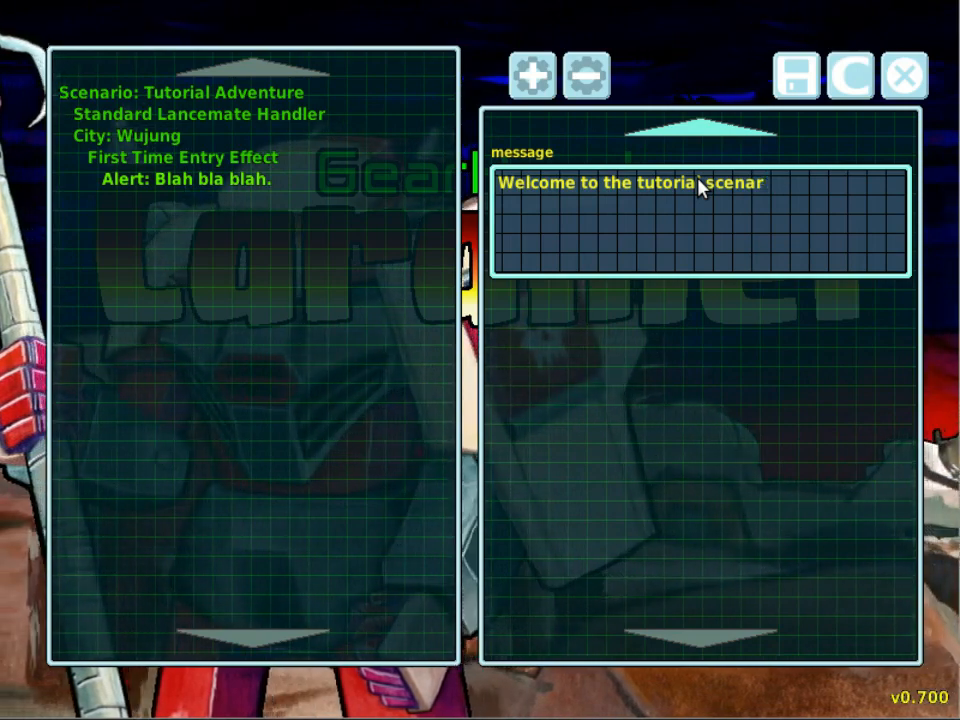
pyautogui.write('ad')
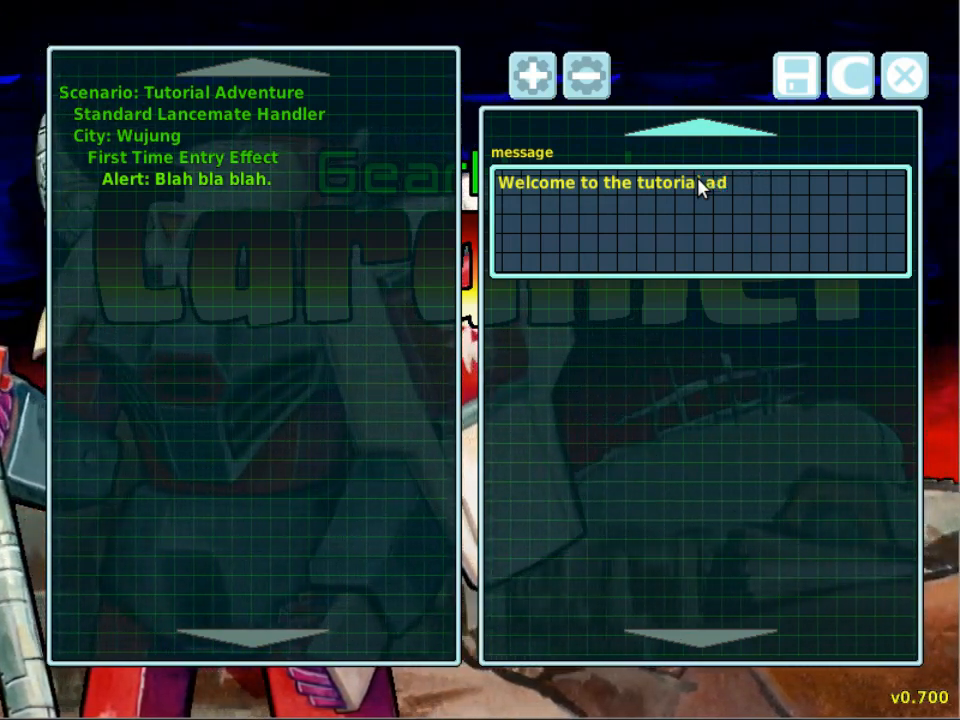
pyautogui.write('venture.')
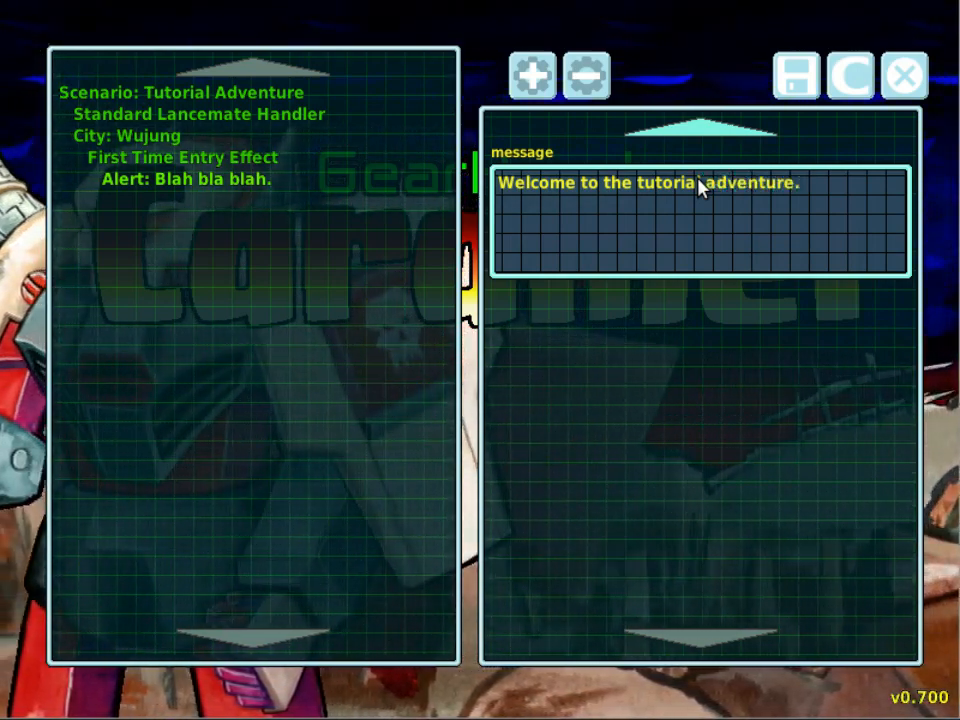
pyautogui.write(" Don't")
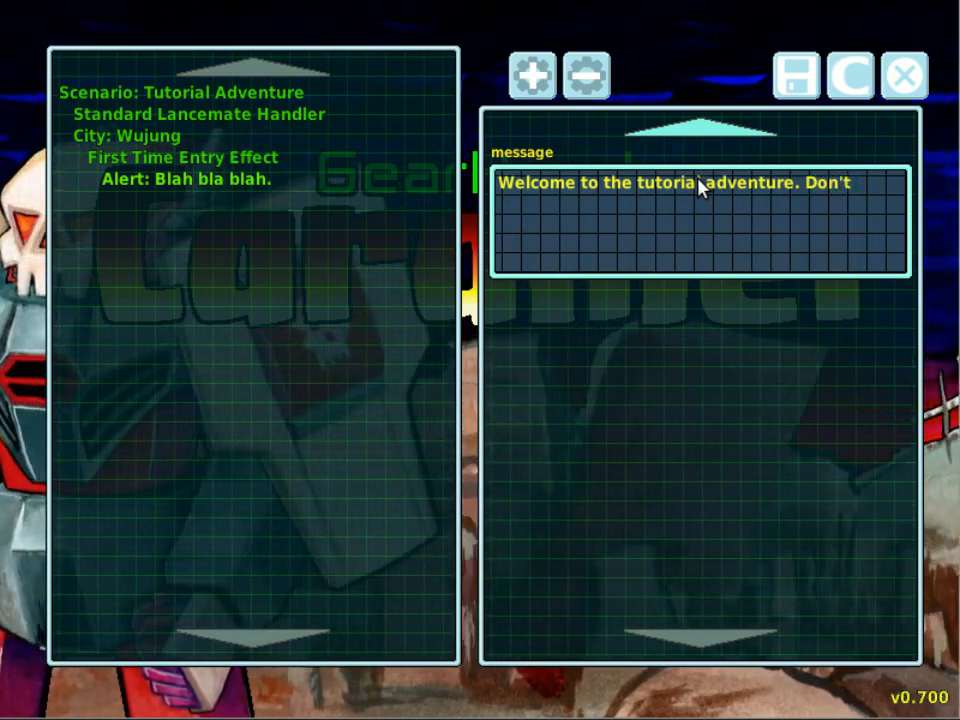
pyautogui.write(' expect too')
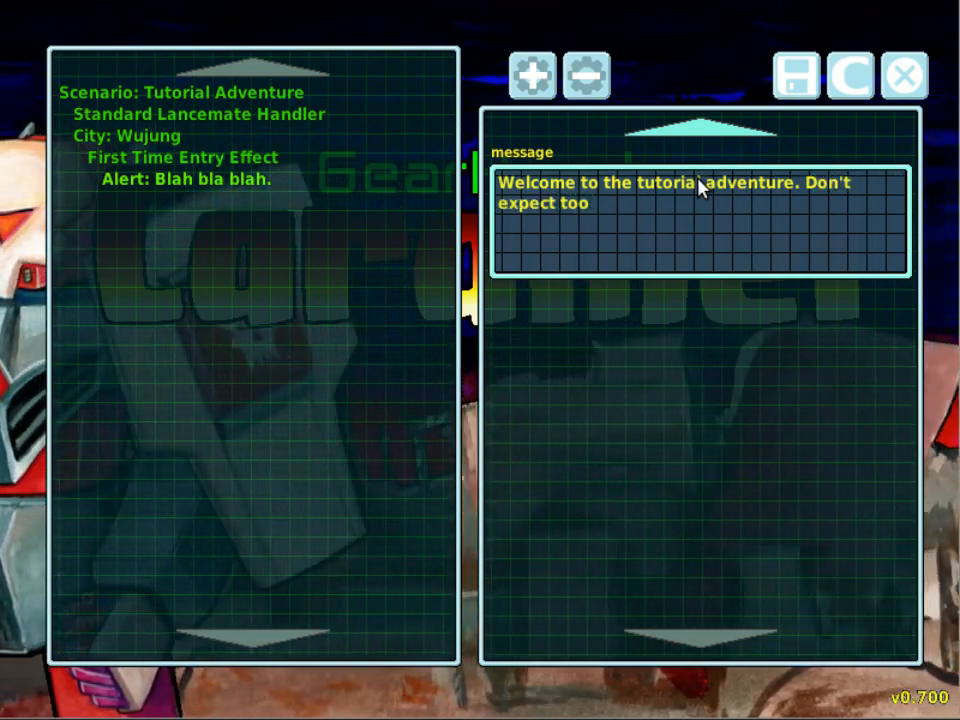
pyautogui.write(' much.')
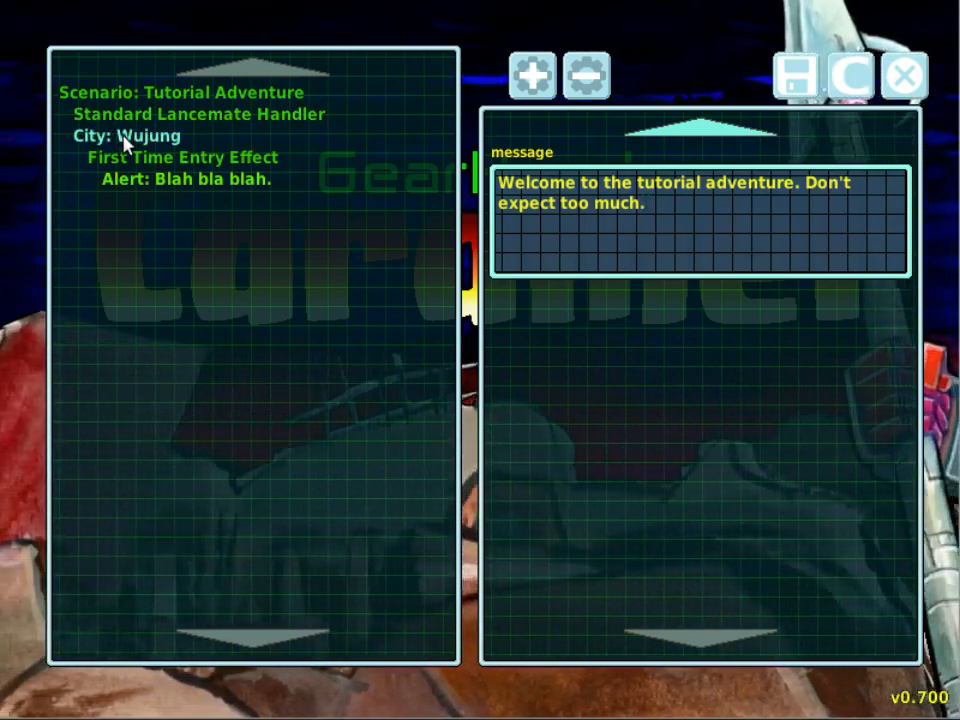
# - Make the city Wujung the adventure's starting scene by adding the Set Starting Scene feature to it
pyautogui.click(123, 143)
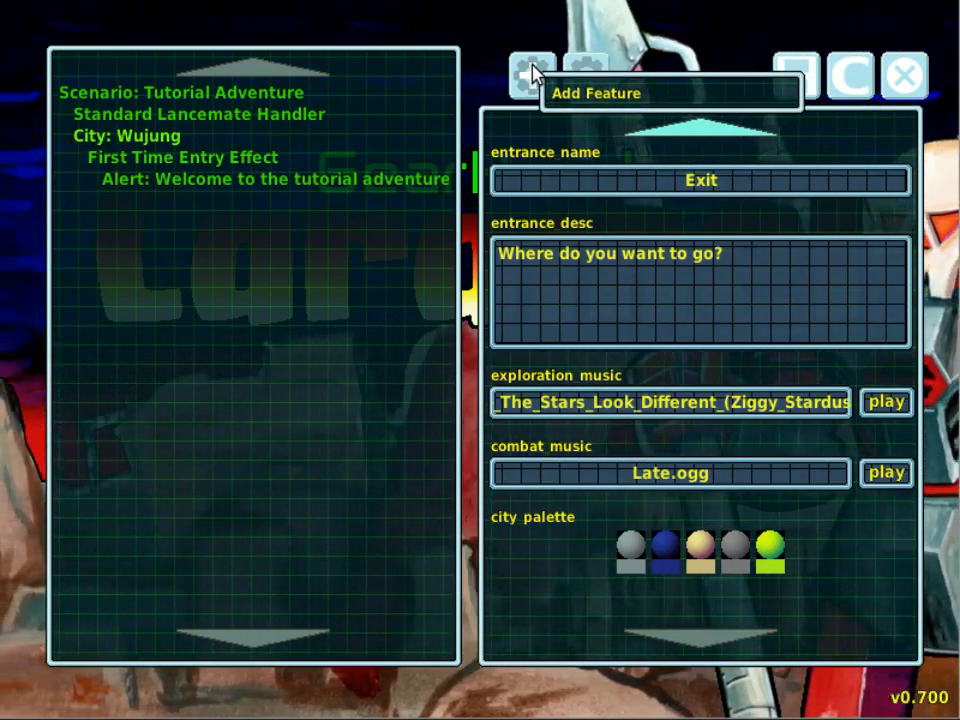
pyautogui.click(533, 75)
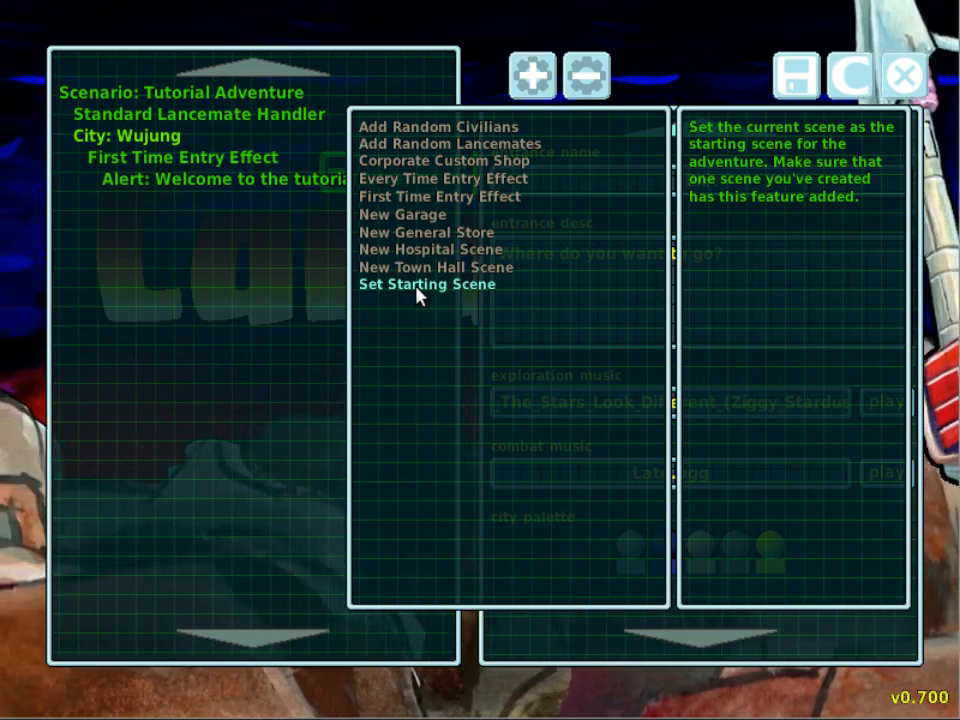
pyautogui.click(416, 285)
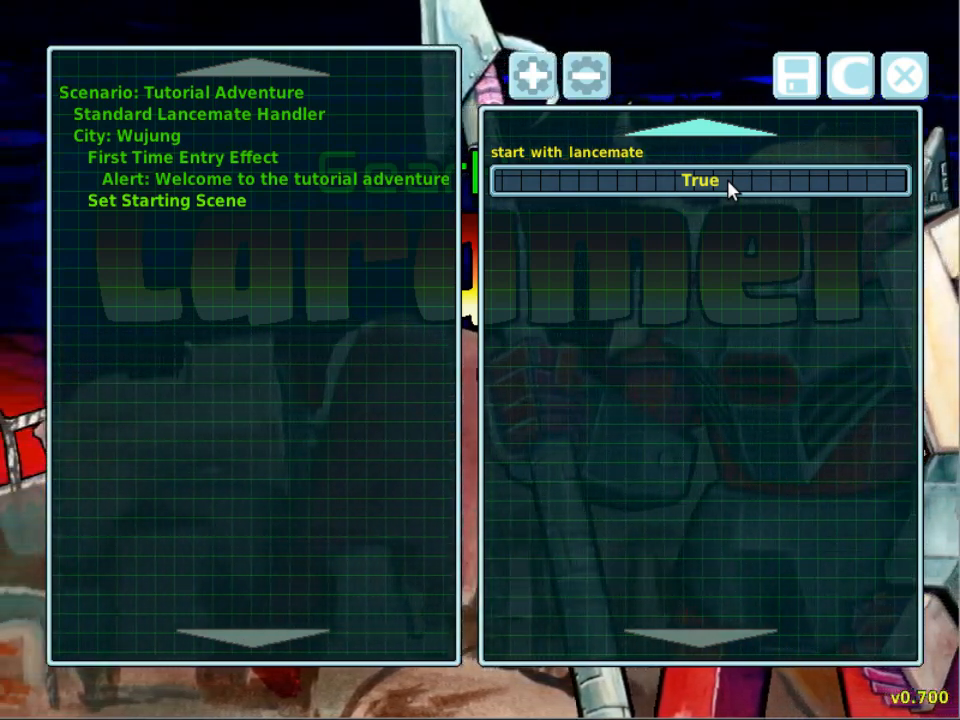
# - Add a New Garage feature to the city Wujung
pyautogui.click(178, 147)
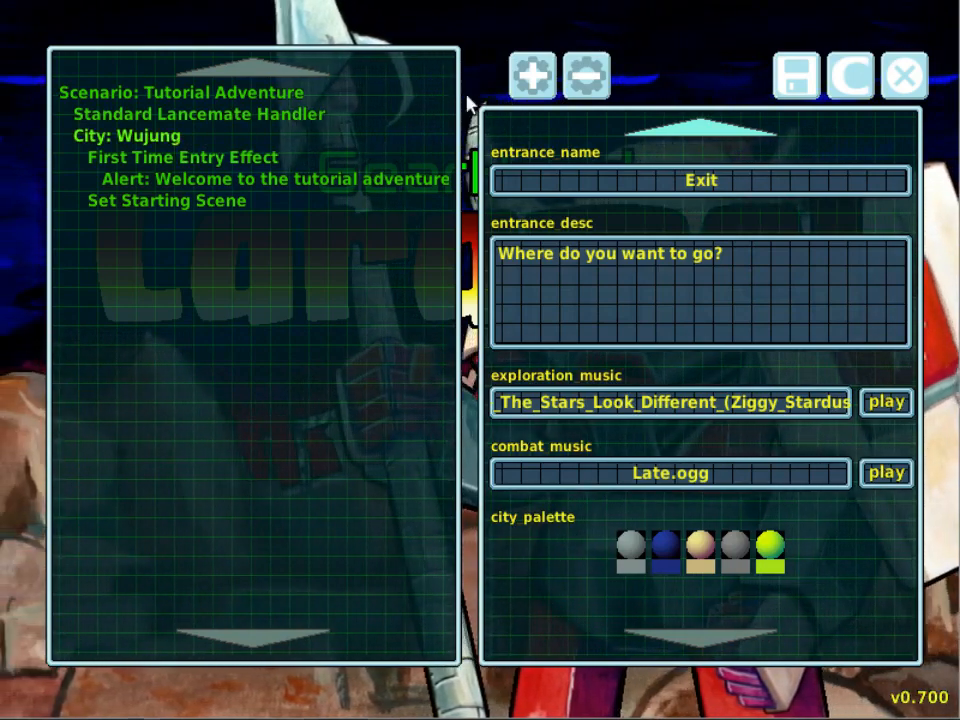
pyautogui.click(530, 88)
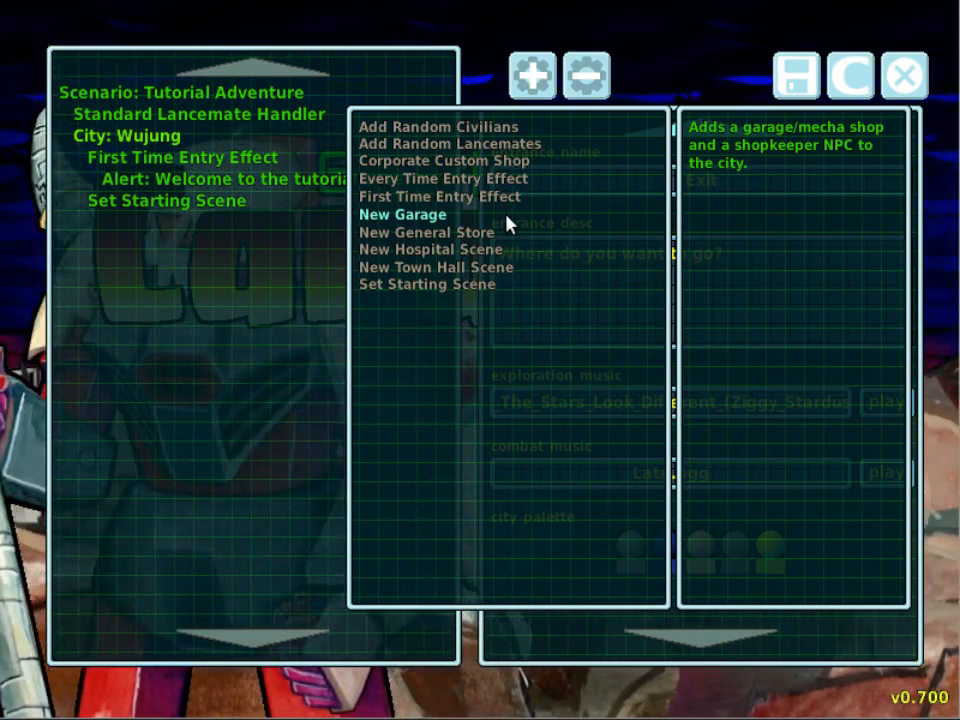
pyautogui.click(507, 216)
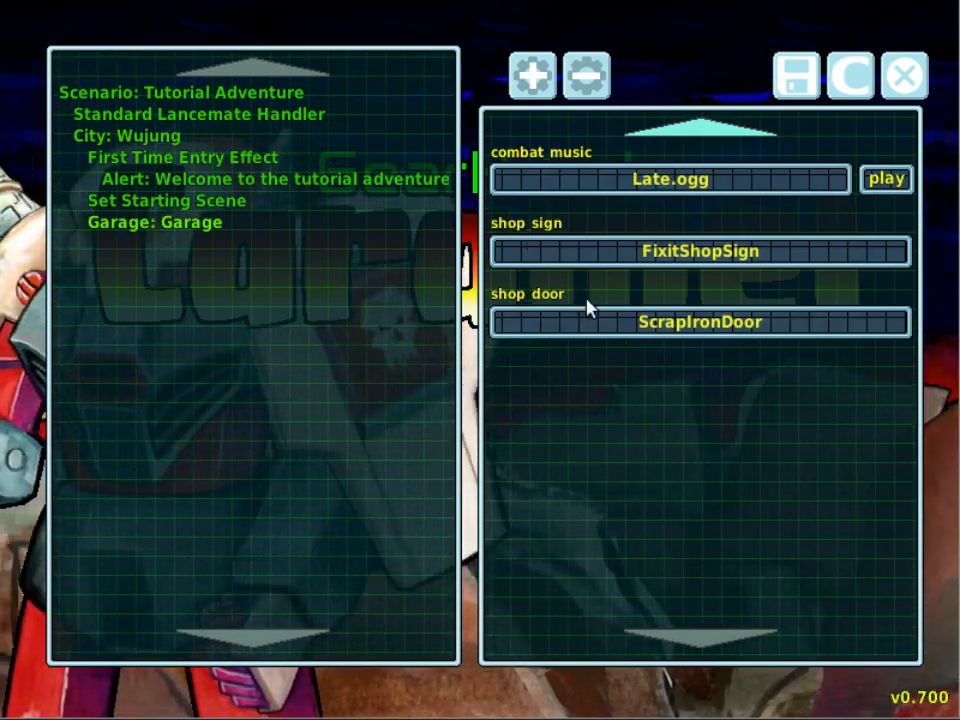
pyautogui.scroll(4, 670, 398)
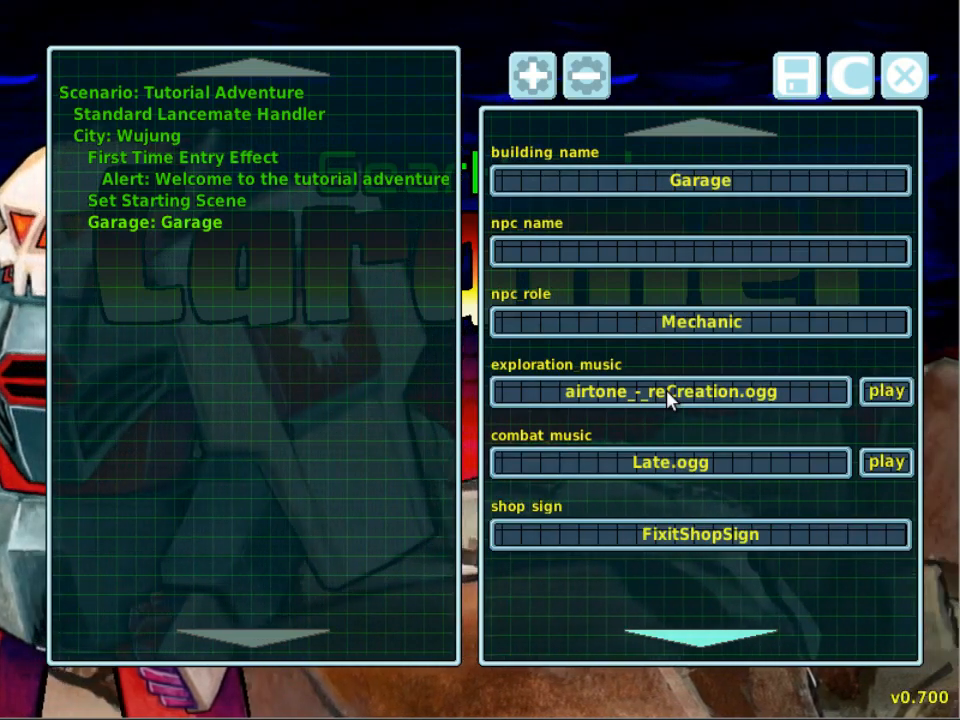
# - Set the garage's building name to Tutorial Garage
pyautogui.click(757, 183)
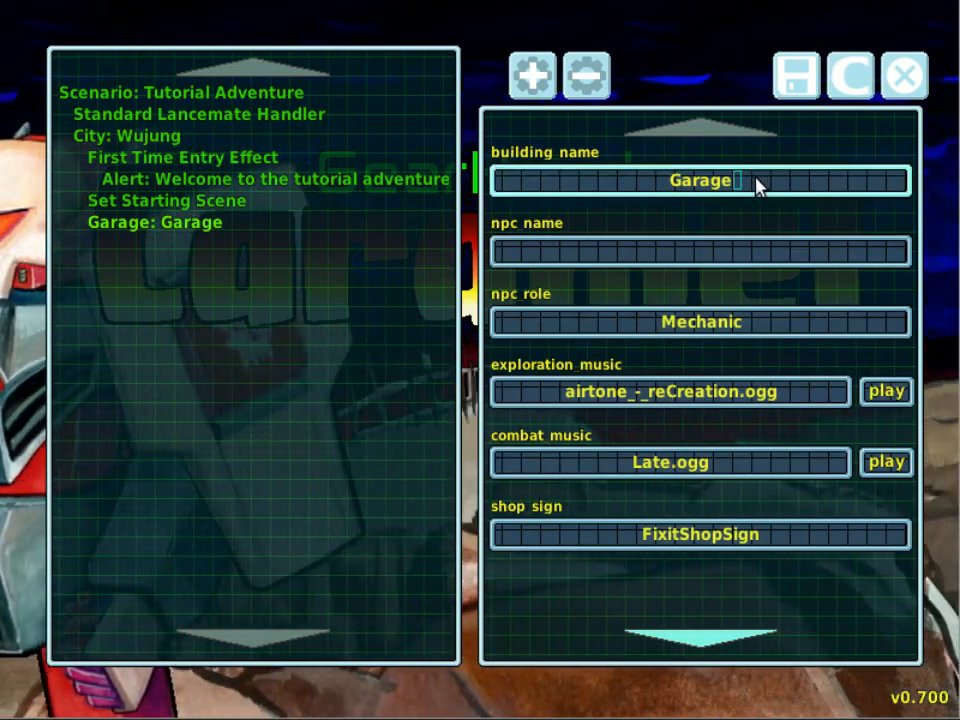
pyautogui.press('BackSpace')
pyautogui.press('BackSpace')
pyautogui.press('BackSpace')
pyautogui.press('BackSpace')
pyautogui.press('BackSpace')
pyautogui.press('BackSpace')
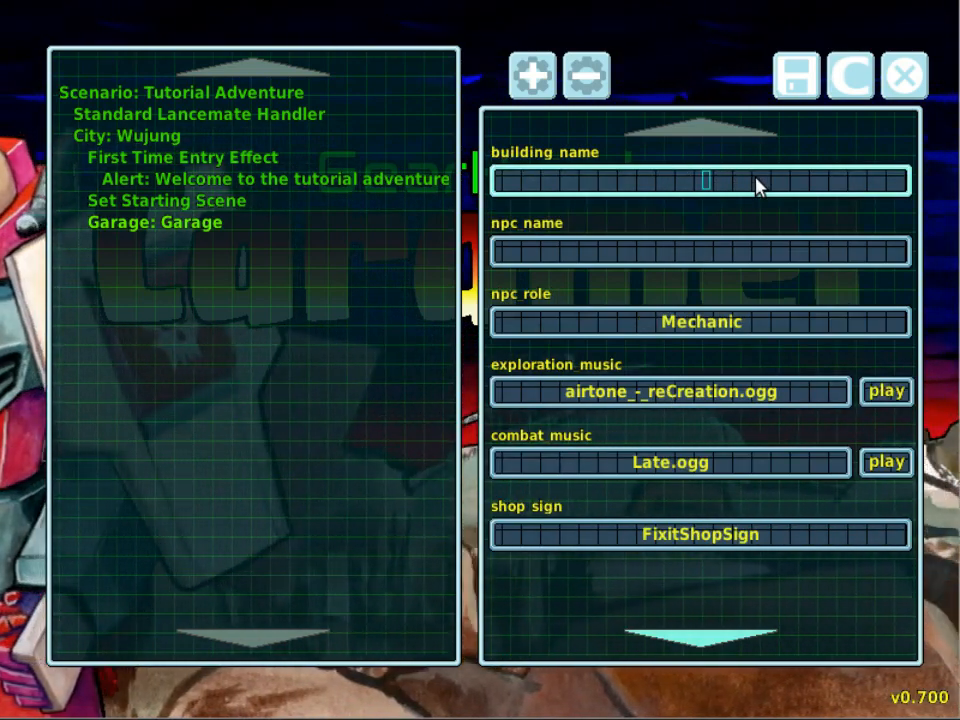
pyautogui.write('TTutorial')
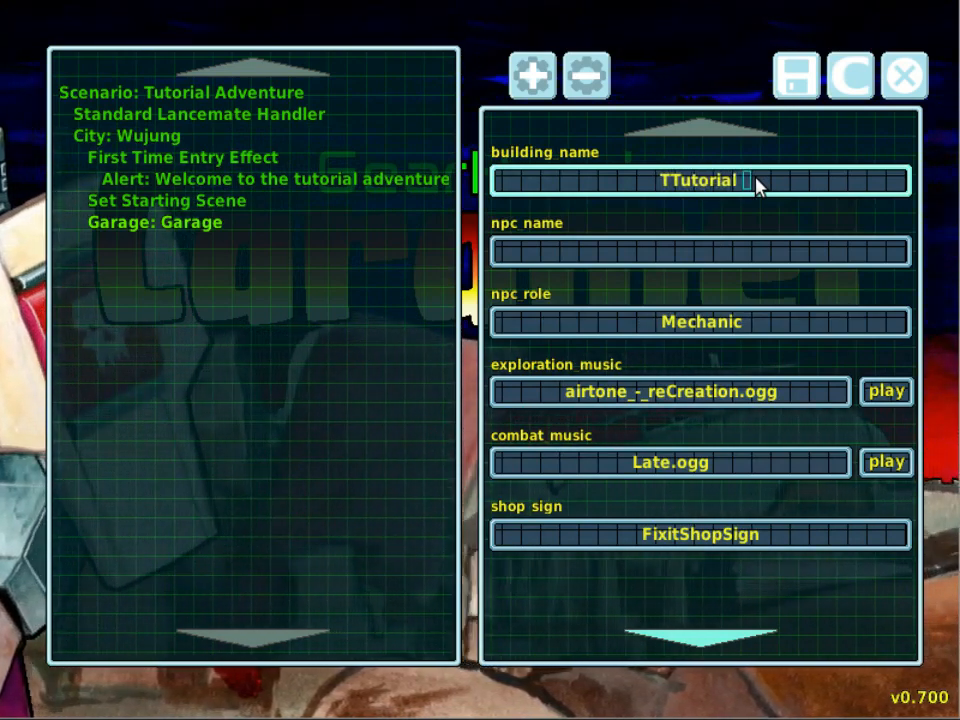
pyautogui.write(' Garage')
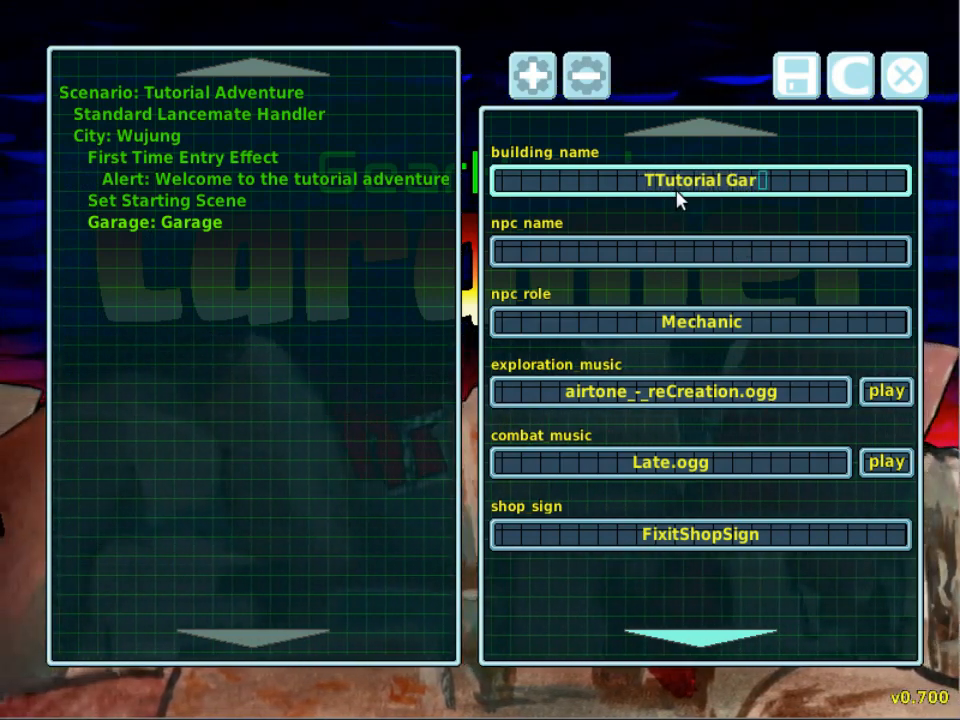
pyautogui.write('u')
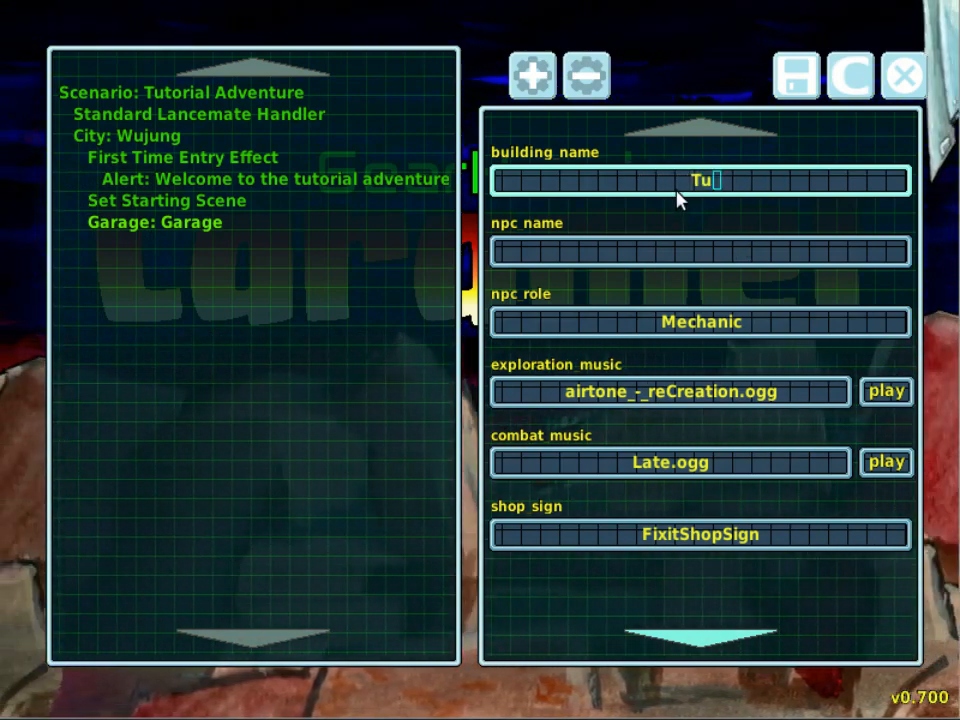
pyautogui.write('torial Garage')
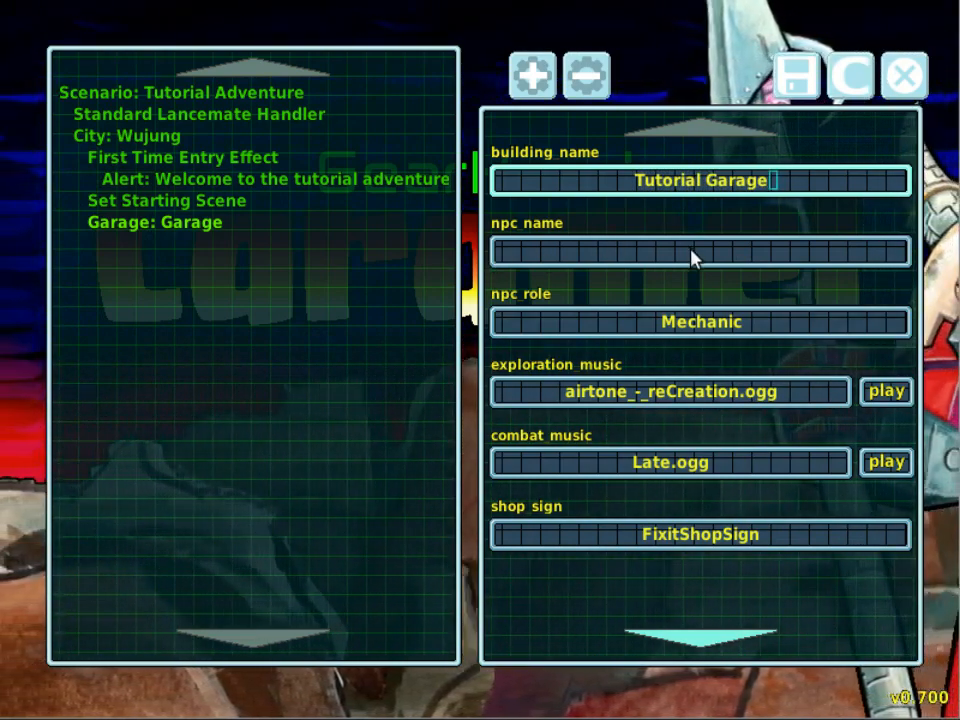
pyautogui.click(692, 256)
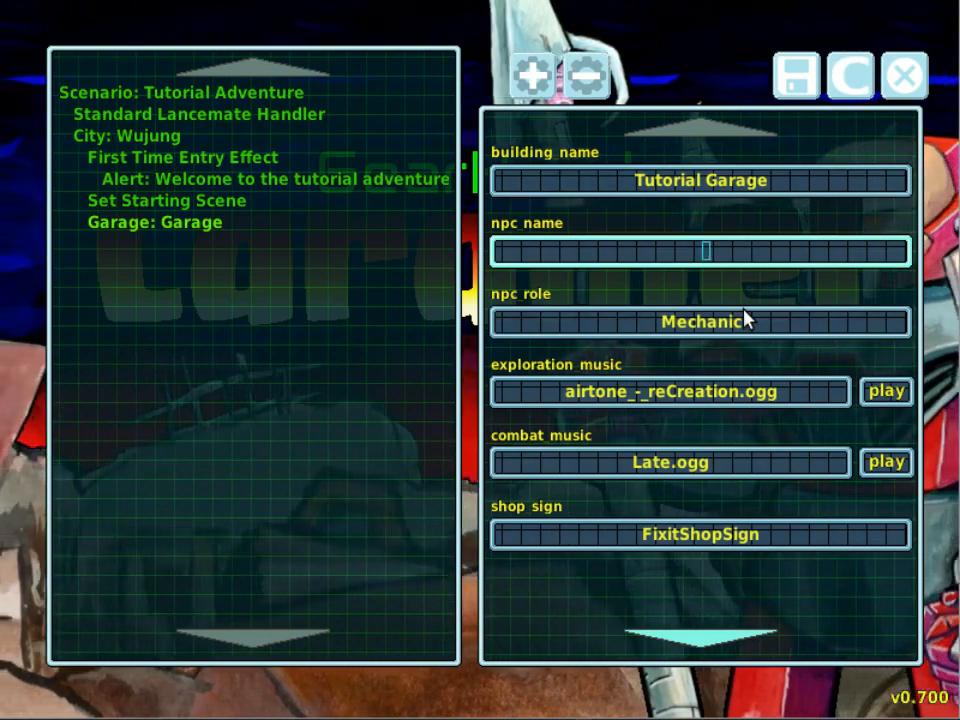
pyautogui.scroll(-1, 744, 318)
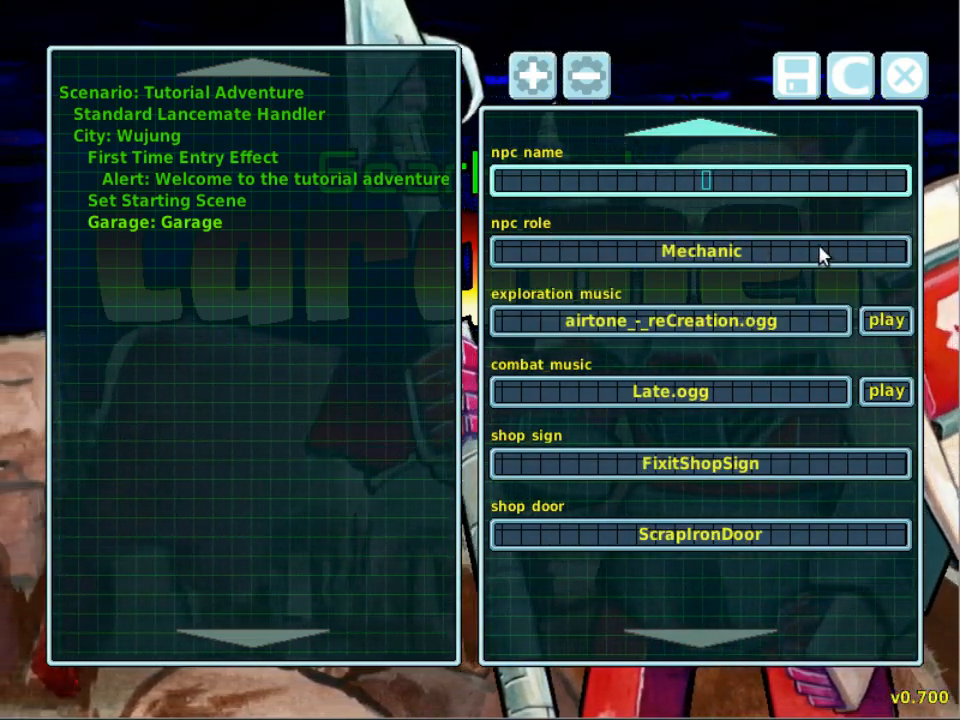
pyautogui.click(820, 255)
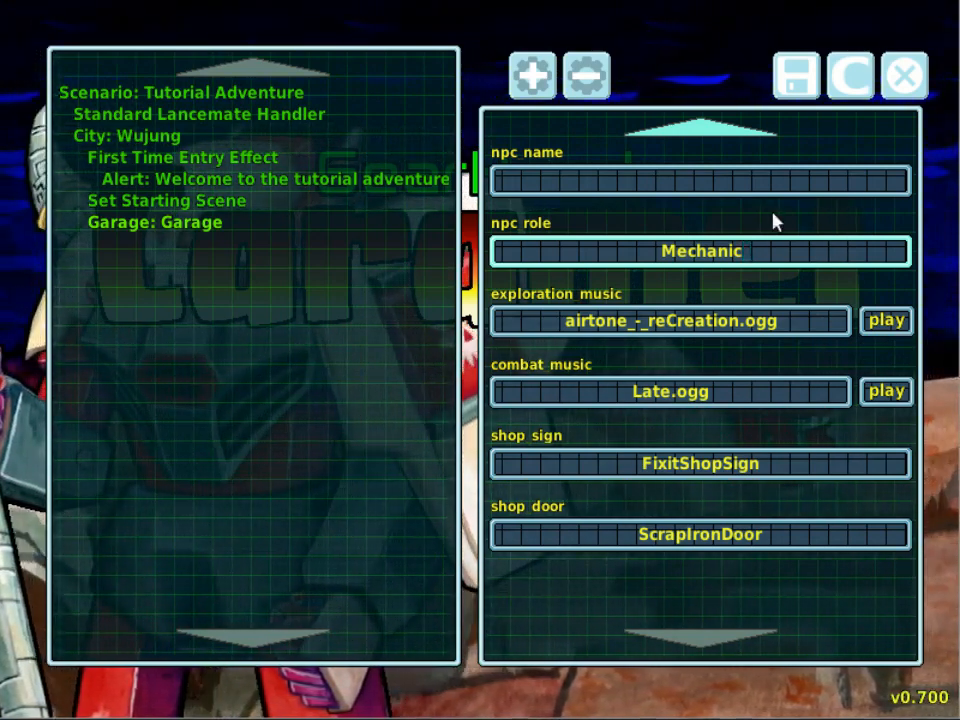
pyautogui.click(754, 175)
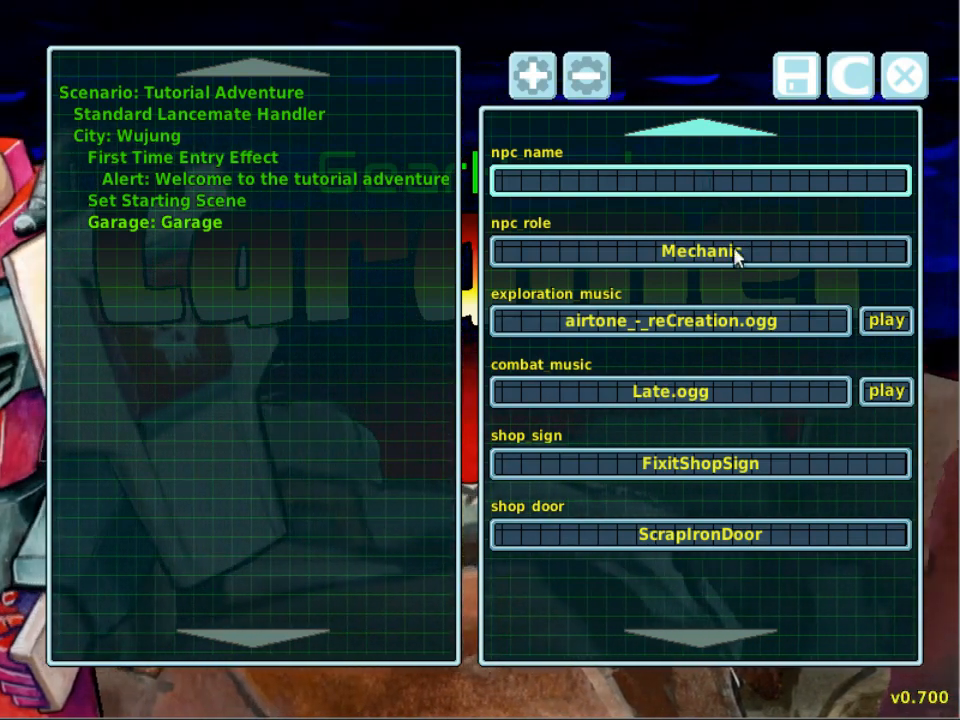
pyautogui.click(673, 329)
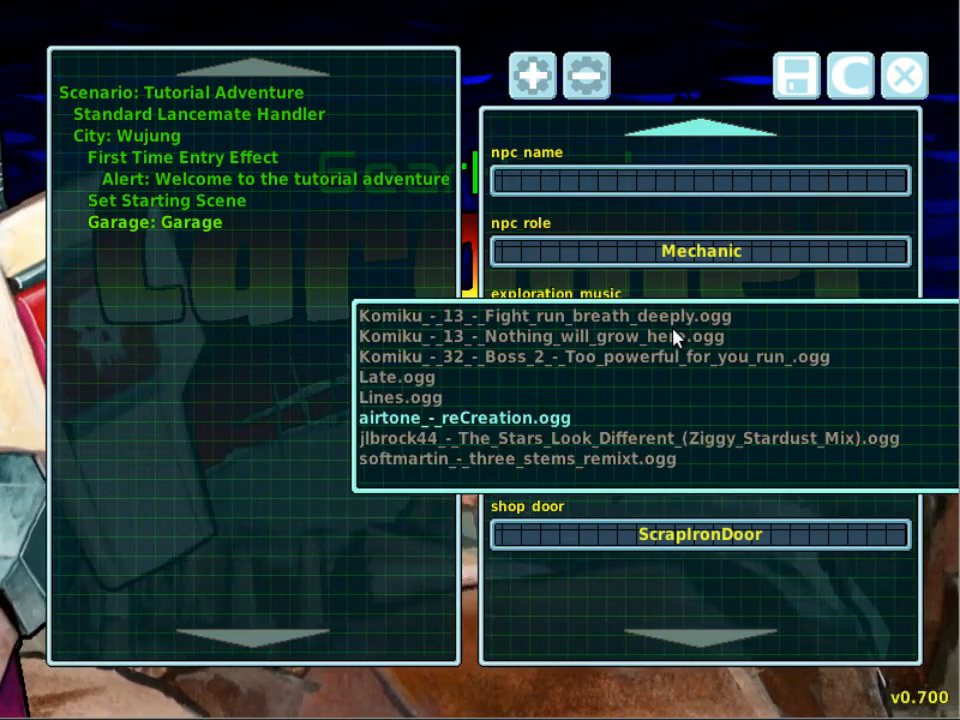
pyautogui.press('Escape')
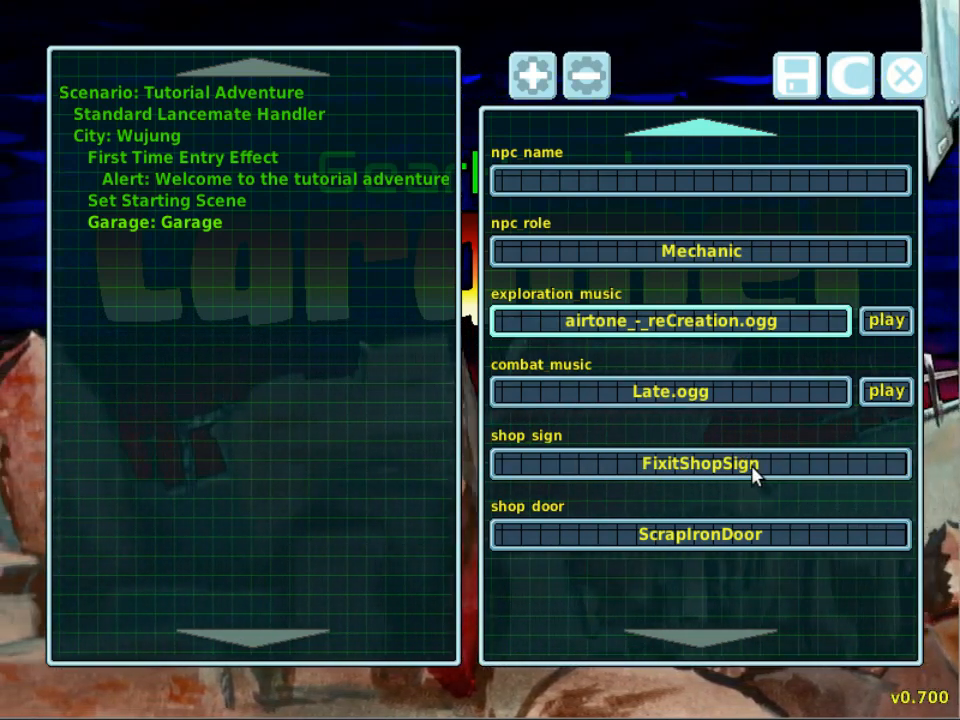
# - Set the garage's shop sign to RustyFixitShopSign and choose ScrapIronDoor as its shop door
pyautogui.click(752, 464)
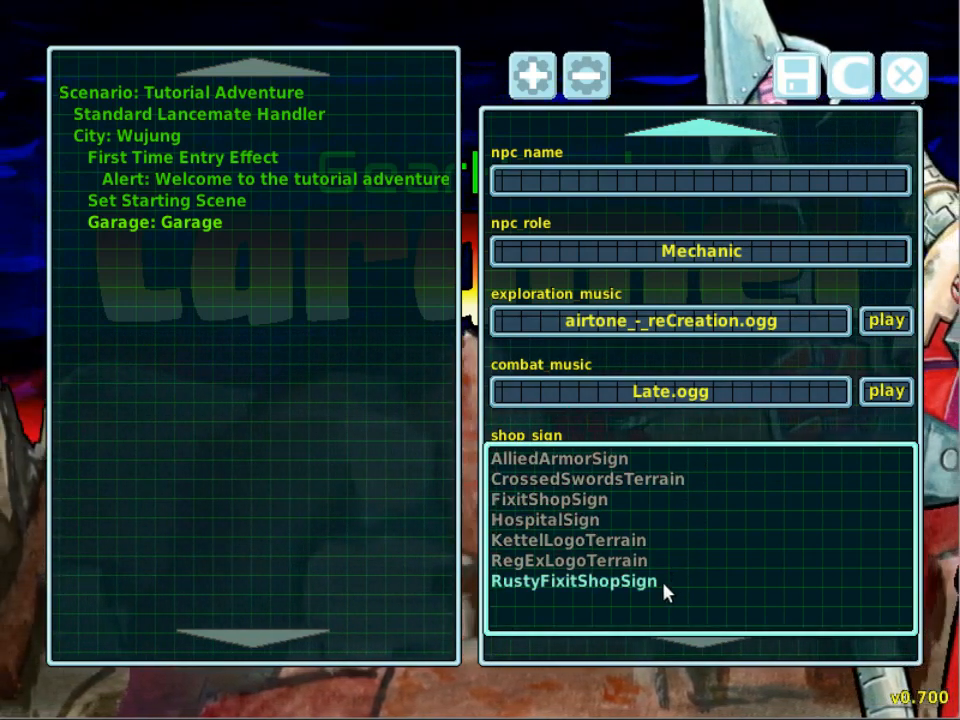
pyautogui.click(660, 593)
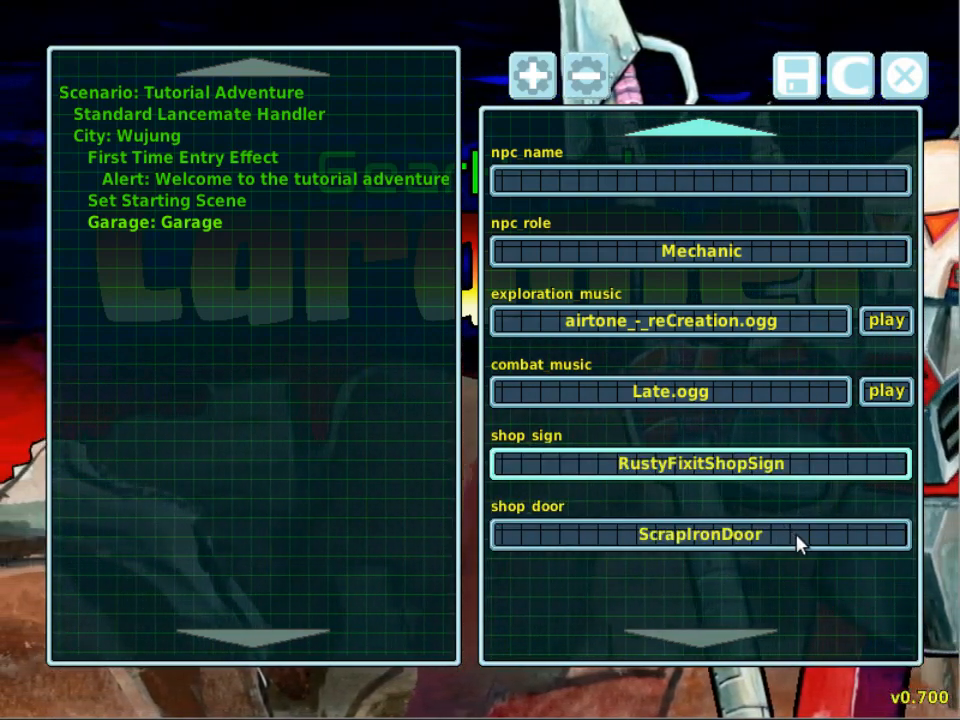
pyautogui.click(799, 542)
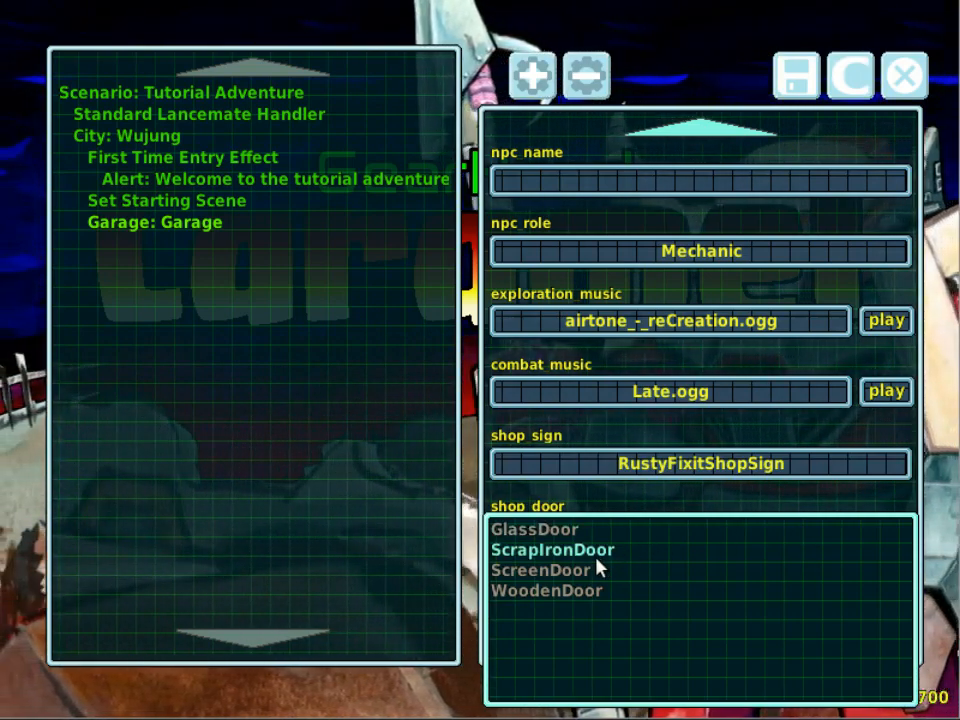
pyautogui.click(597, 566)
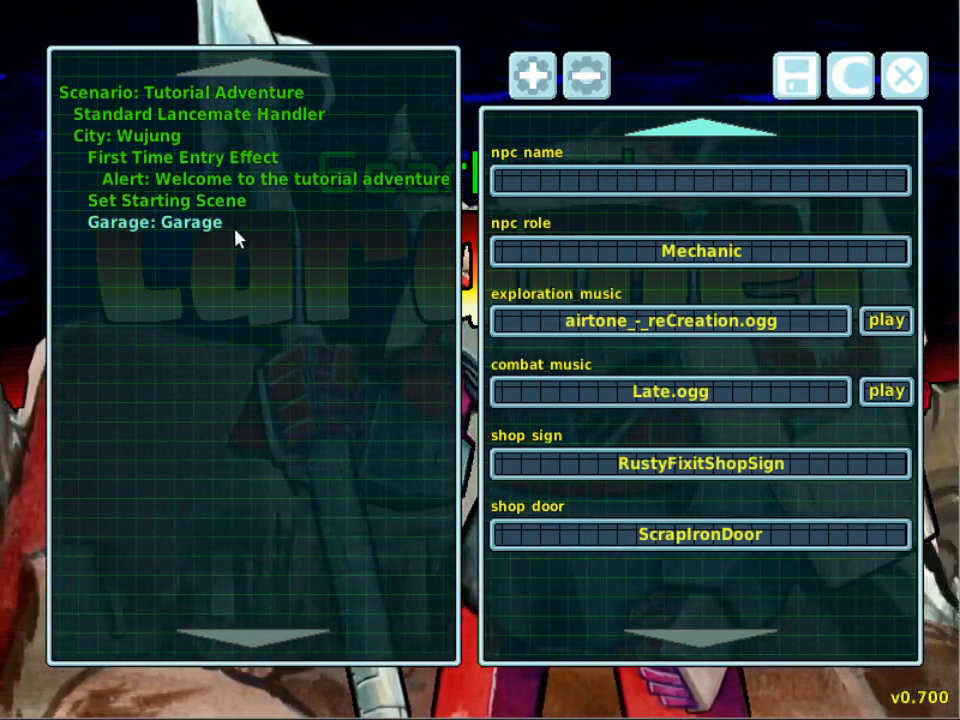
# - Add a conditional dialogue offer, Add Dialogue If, to the garage
pyautogui.click(533, 75)
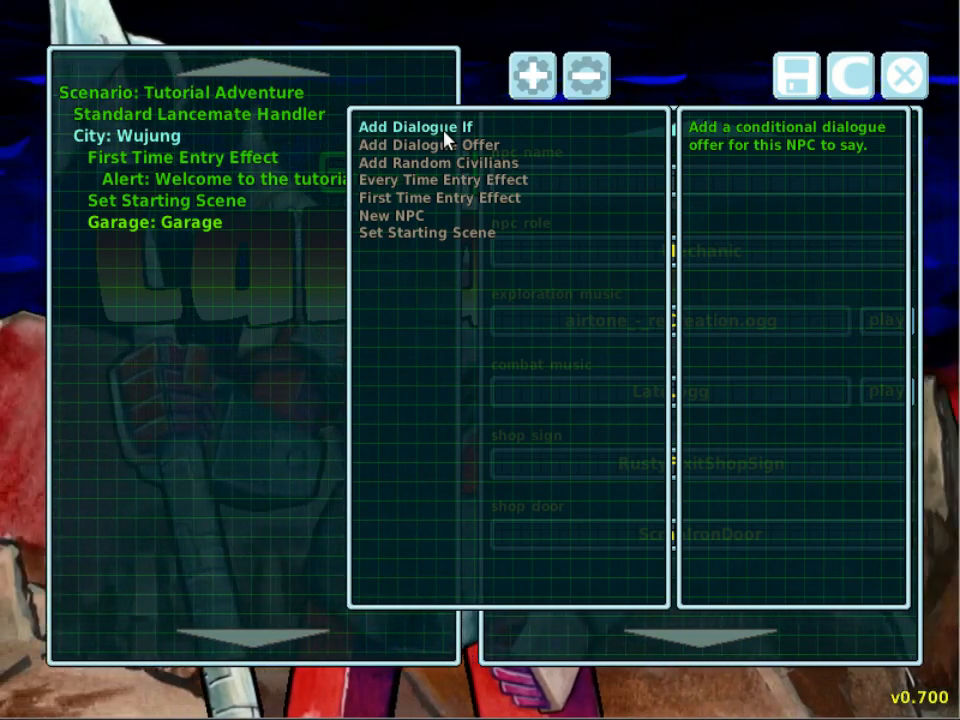
pyautogui.click(444, 132)
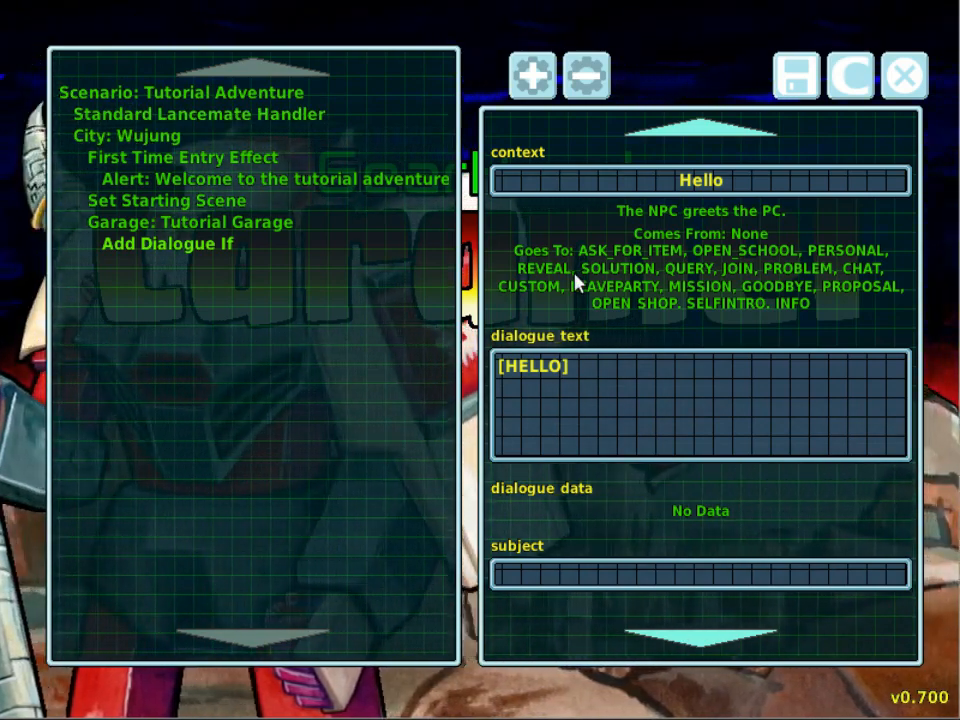
pyautogui.scroll(1, 576, 283)
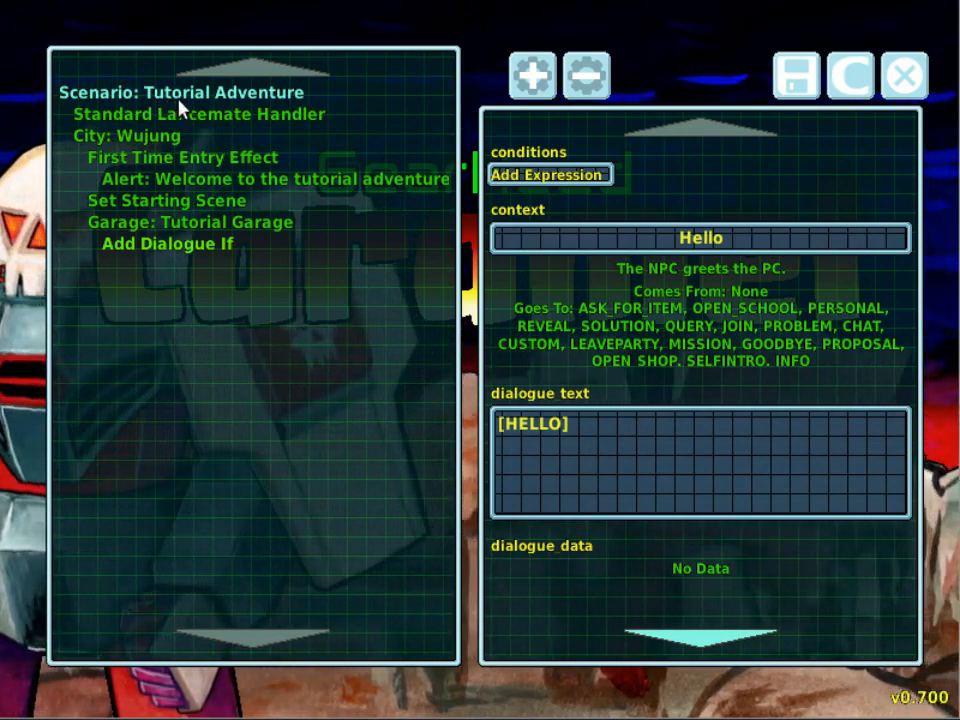
# - Add a new campaign variable to the Tutorial Adventure scenario and name it has_offered_mission
pyautogui.click(177, 100)
pyautogui.click(529, 82)
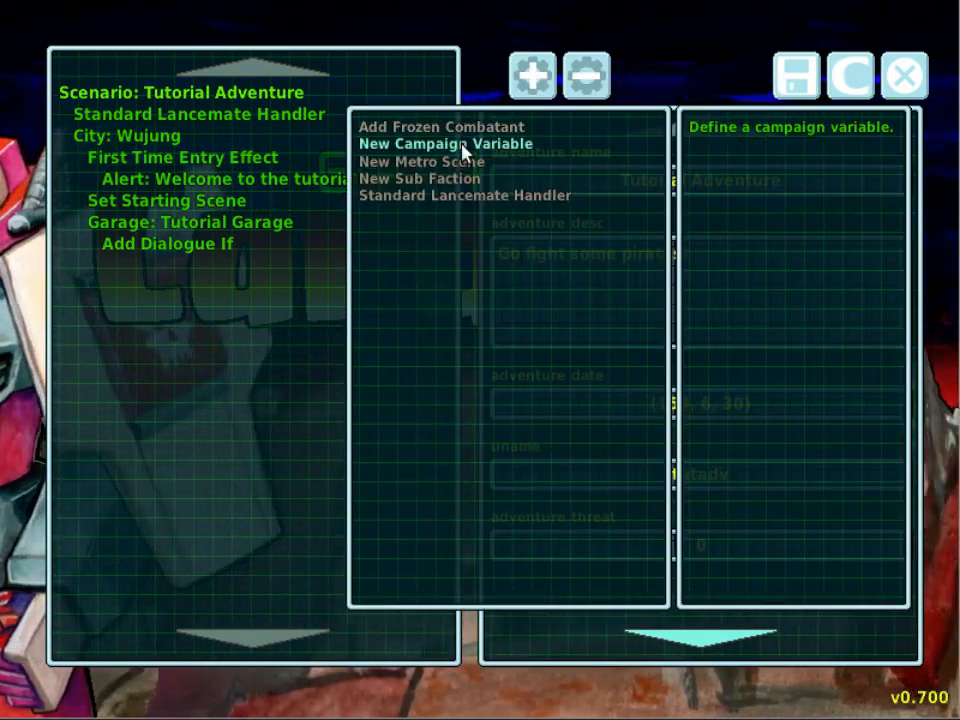
pyautogui.click(463, 147)
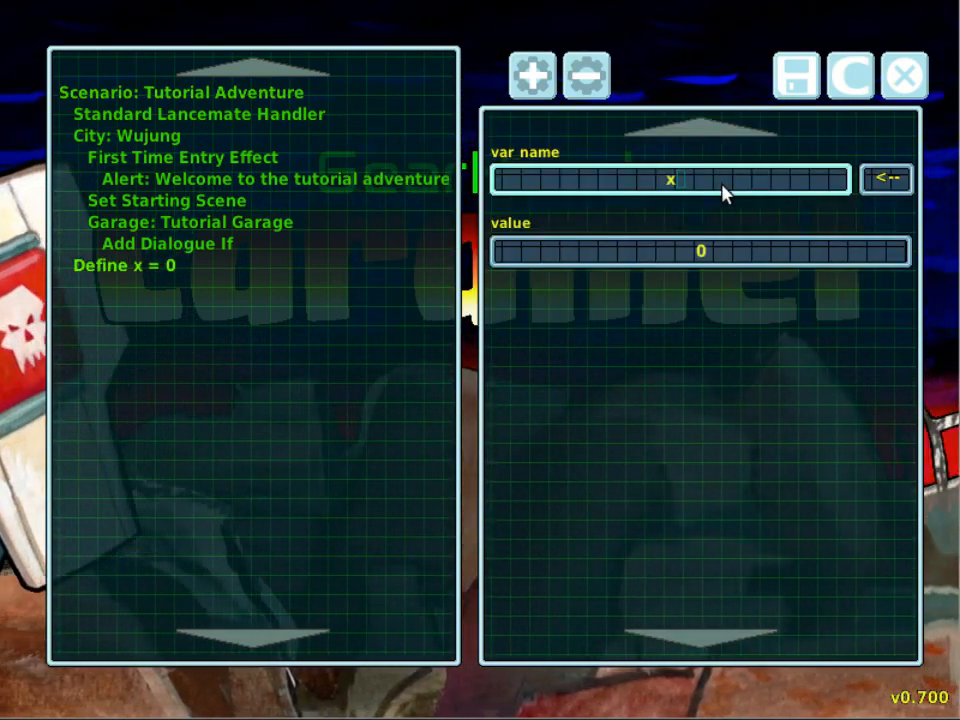
pyautogui.press('BackSpace')
pyautogui.write('has')
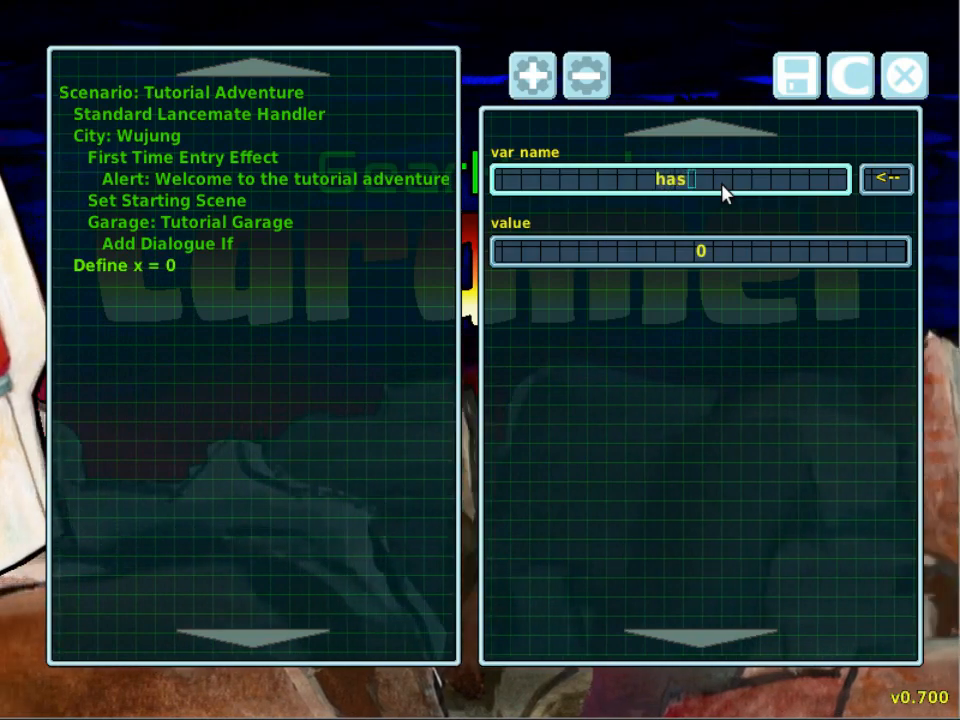
pyautogui.write('_offer')
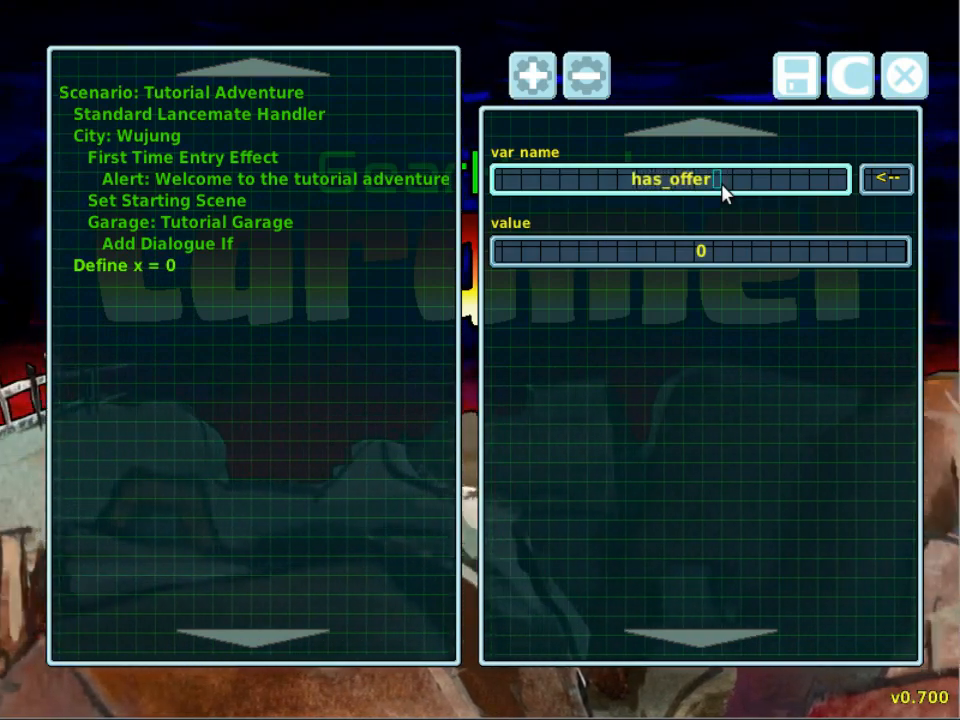
pyautogui.write('ed_')
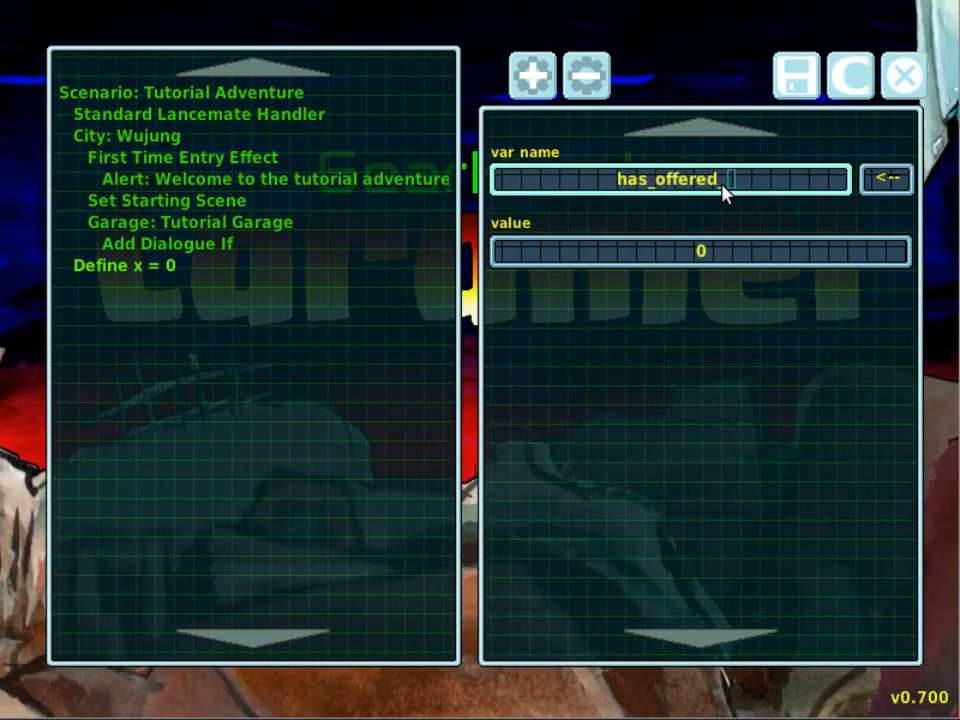
pyautogui.write('mission')
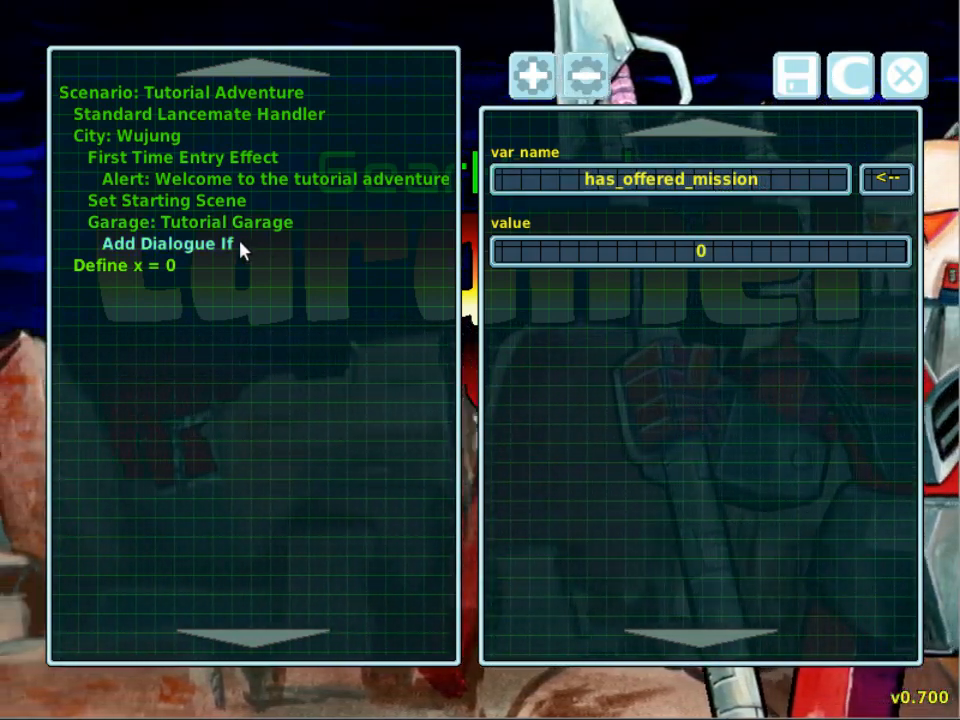
# - Add a condition to the garage's conditional dialogue requiring the campaign variable has_offered_mission to equal the integer 0
pyautogui.click(245, 250)
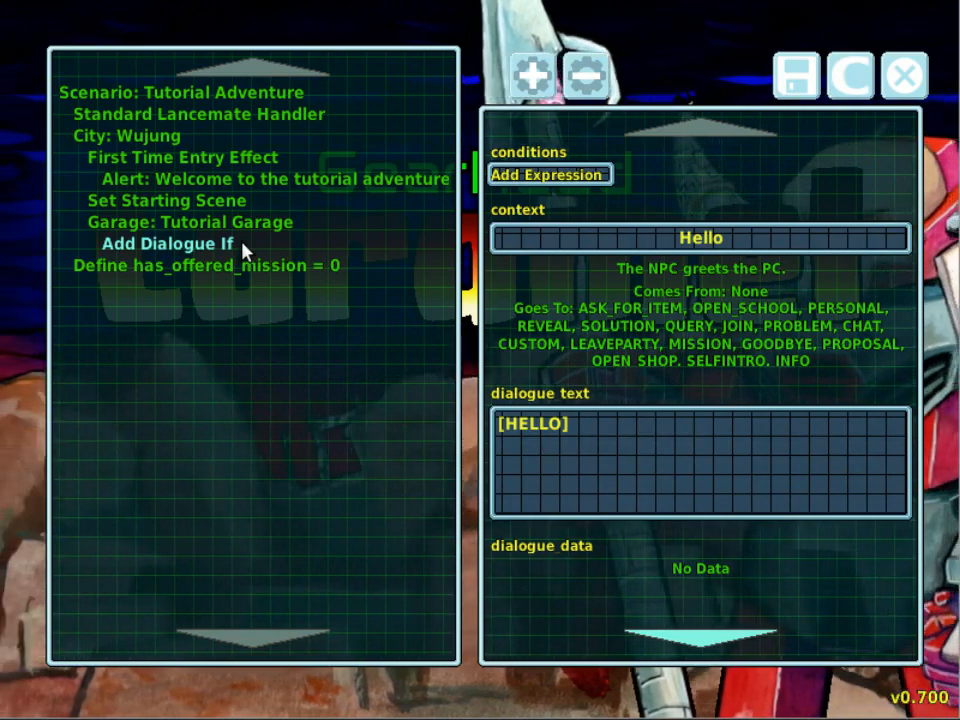
pyautogui.click(560, 181)
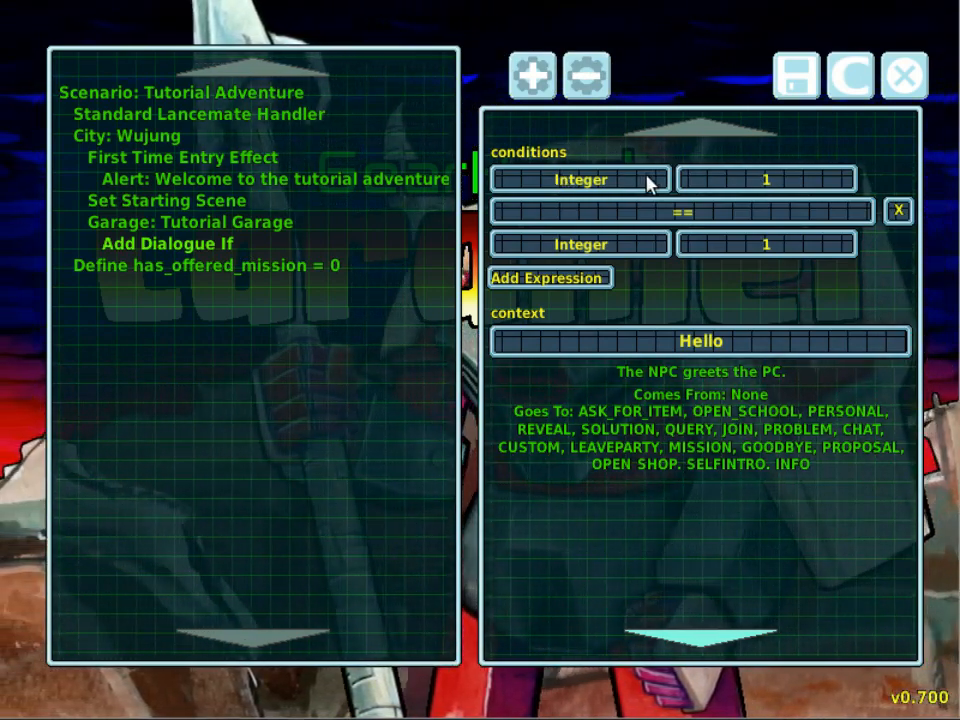
pyautogui.click(651, 181)
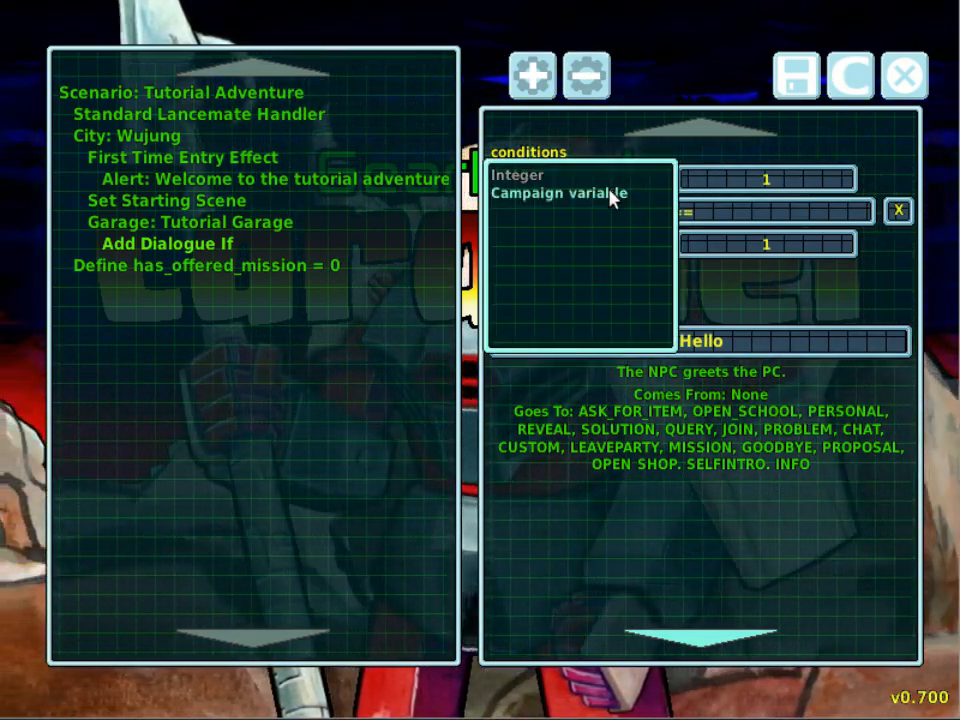
pyautogui.click(613, 197)
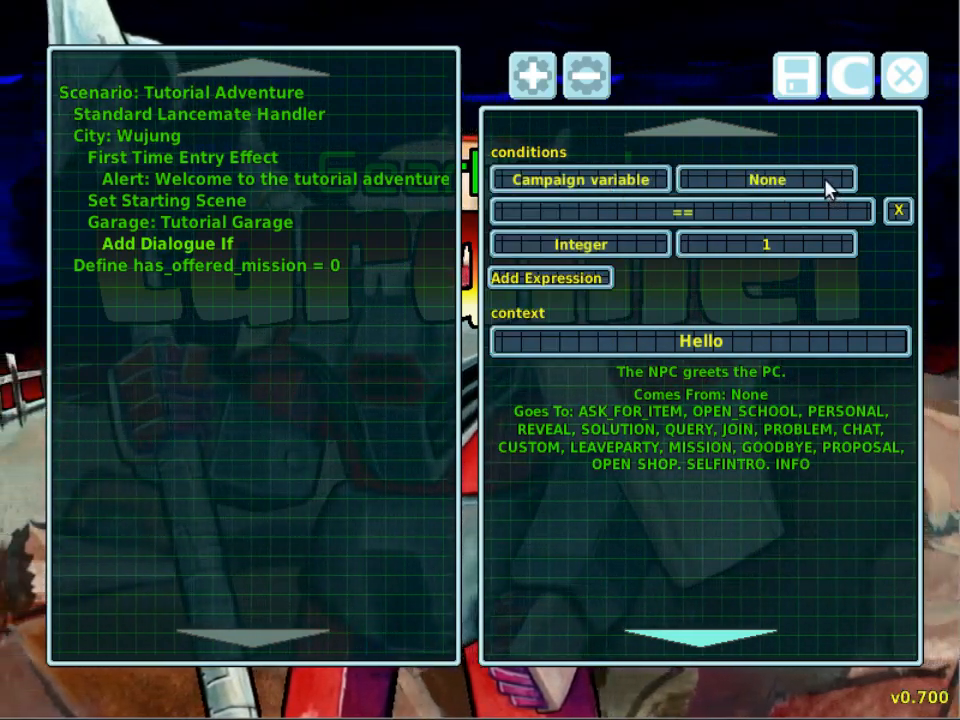
pyautogui.click(827, 184)
pyautogui.click(796, 180)
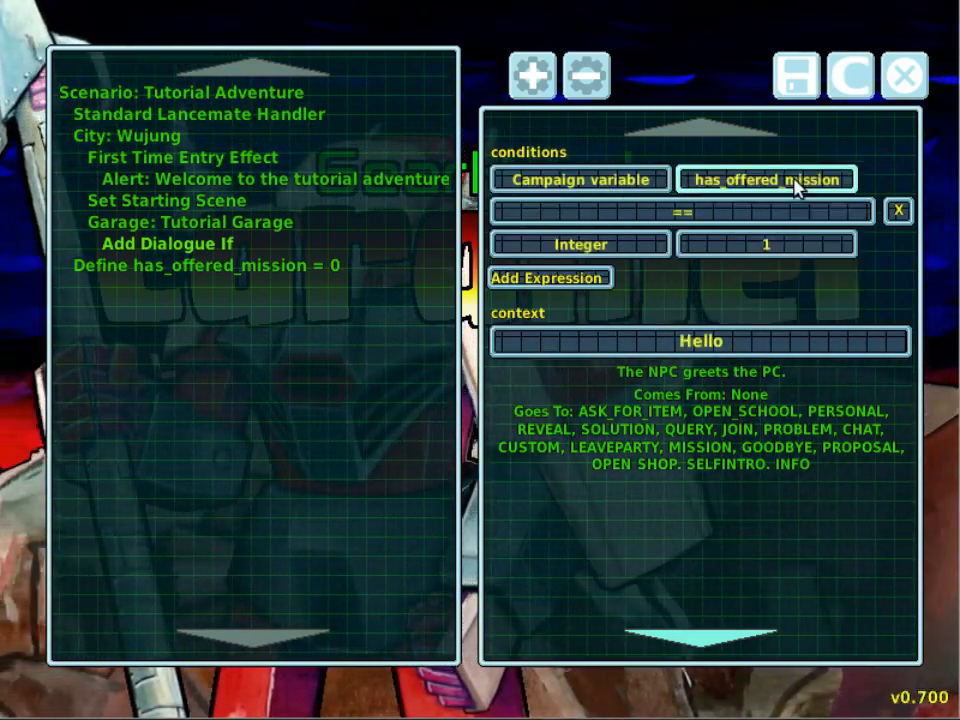
pyautogui.click(797, 245)
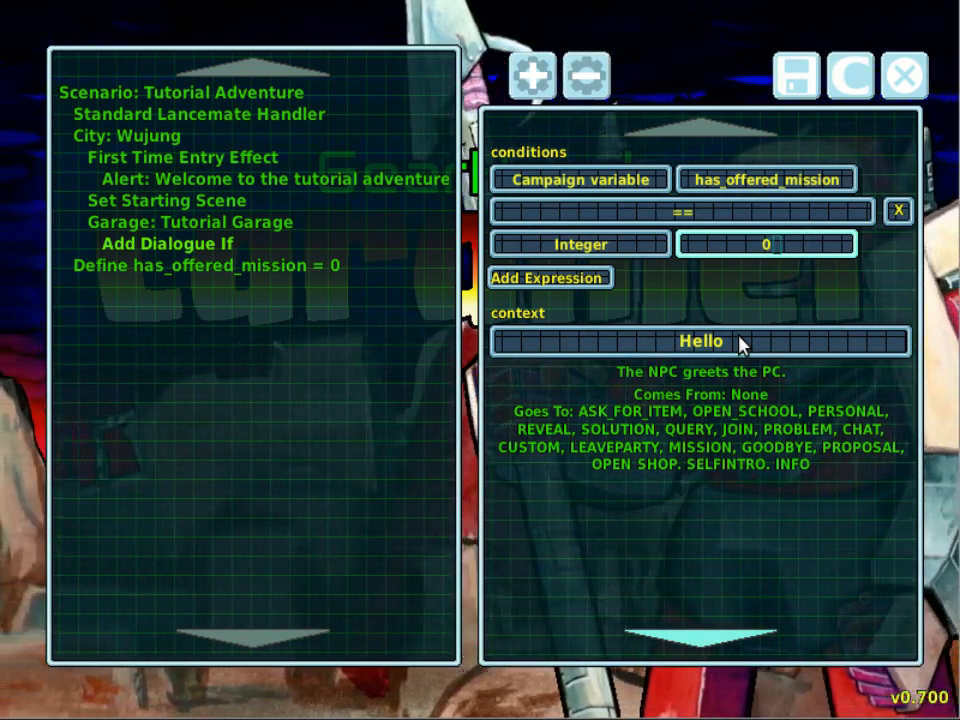
# - Set the conditional dialogue's context to Mission
pyautogui.click(741, 343)
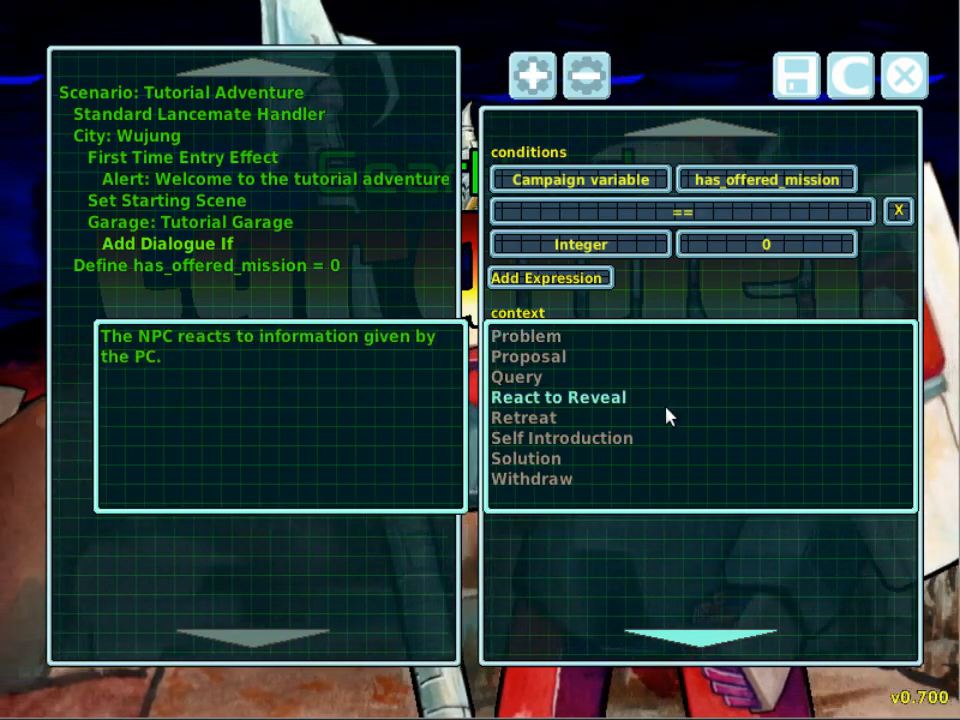
pyautogui.scroll(4, 667, 416)
pyautogui.scroll(2, 667, 416)
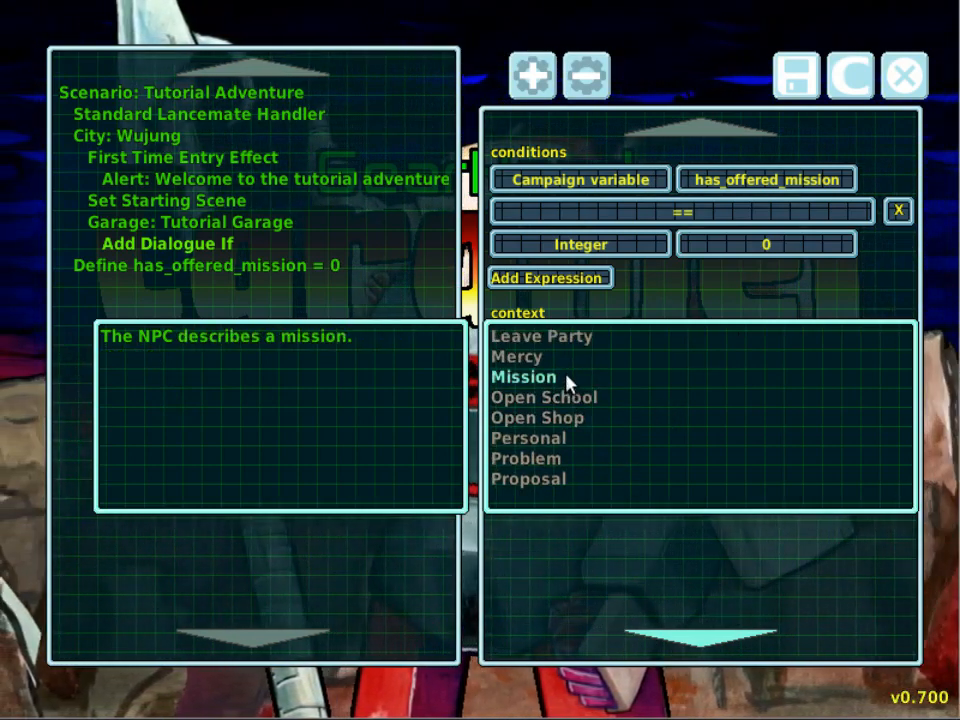
pyautogui.click(567, 383)
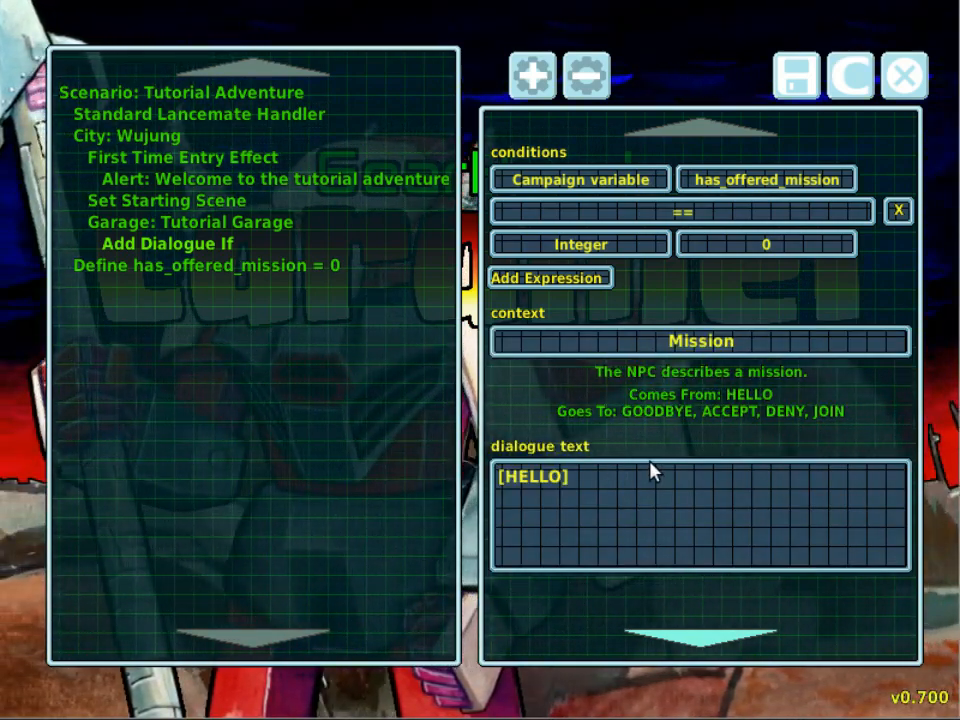
# - Replace the conditional dialogue's text with "Go fight some robots. That's what you're here for, isn't it?"
pyautogui.scroll(-3, 650, 470)
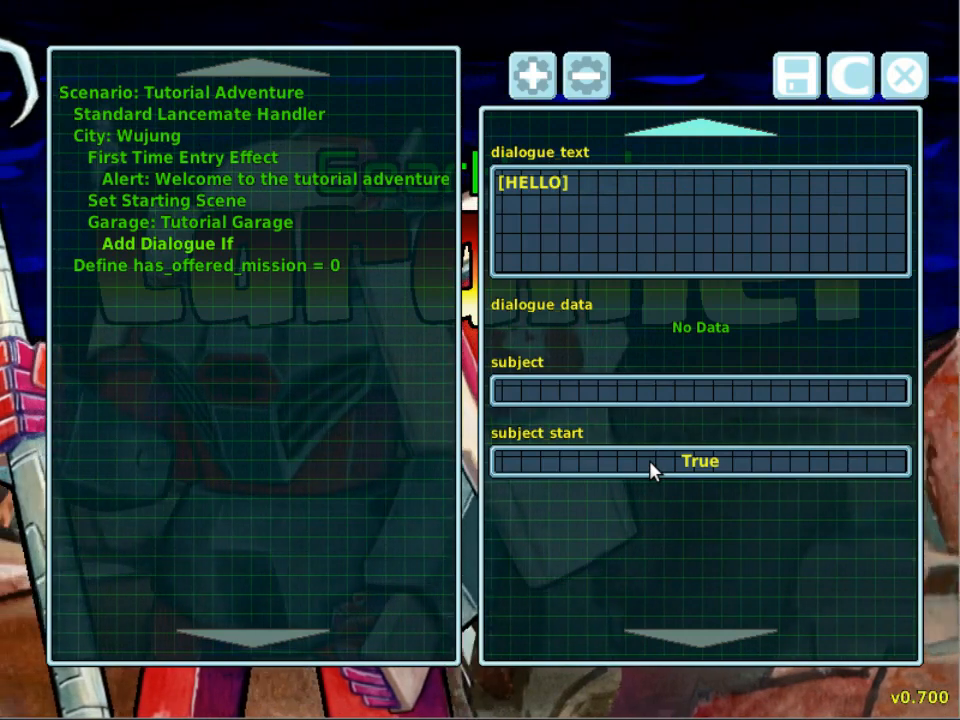
pyautogui.scroll(3, 654, 470)
pyautogui.click(613, 488)
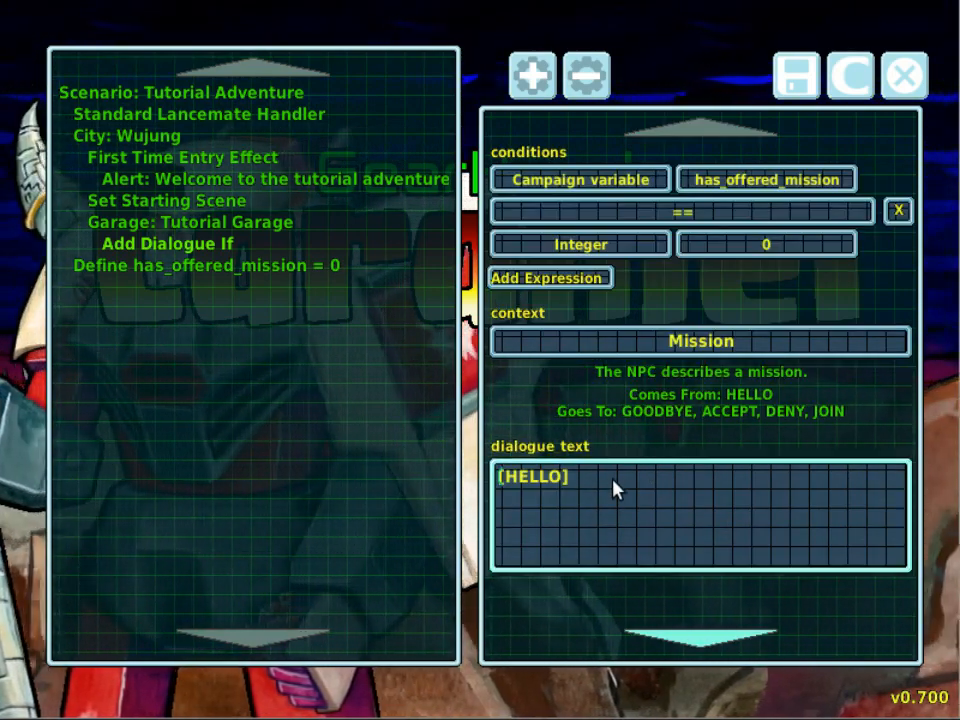
pyautogui.press('Delete')
pyautogui.press('Delete')
pyautogui.press('Delete')
pyautogui.press('Delete')
pyautogui.press('Delete')
pyautogui.press('Delete')
pyautogui.press('Delete')
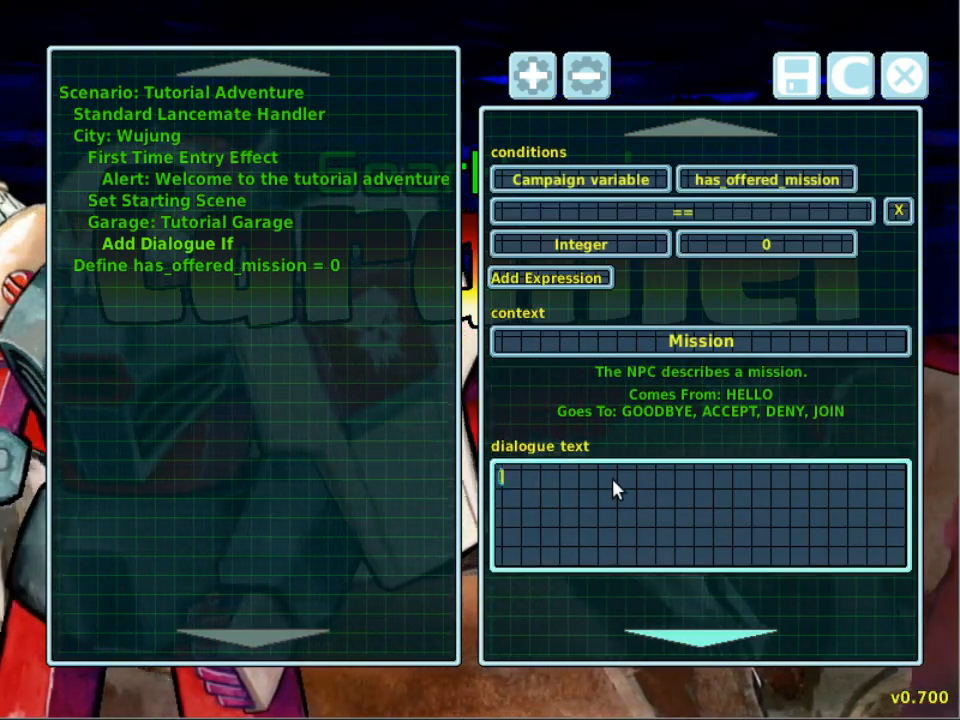
pyautogui.write('Go')
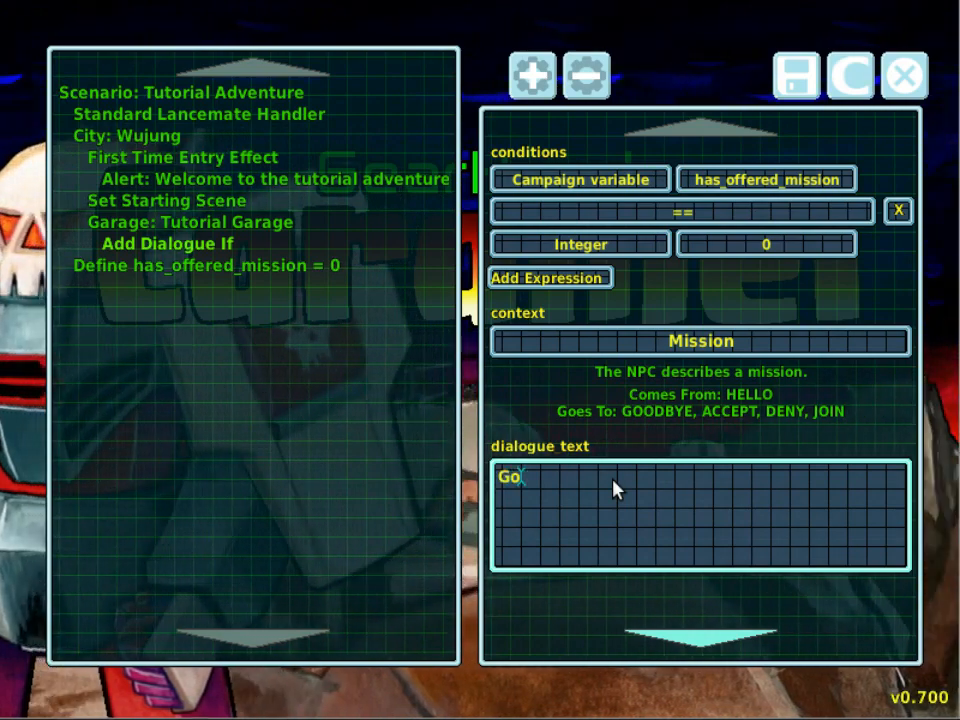
pyautogui.write(' fight some')
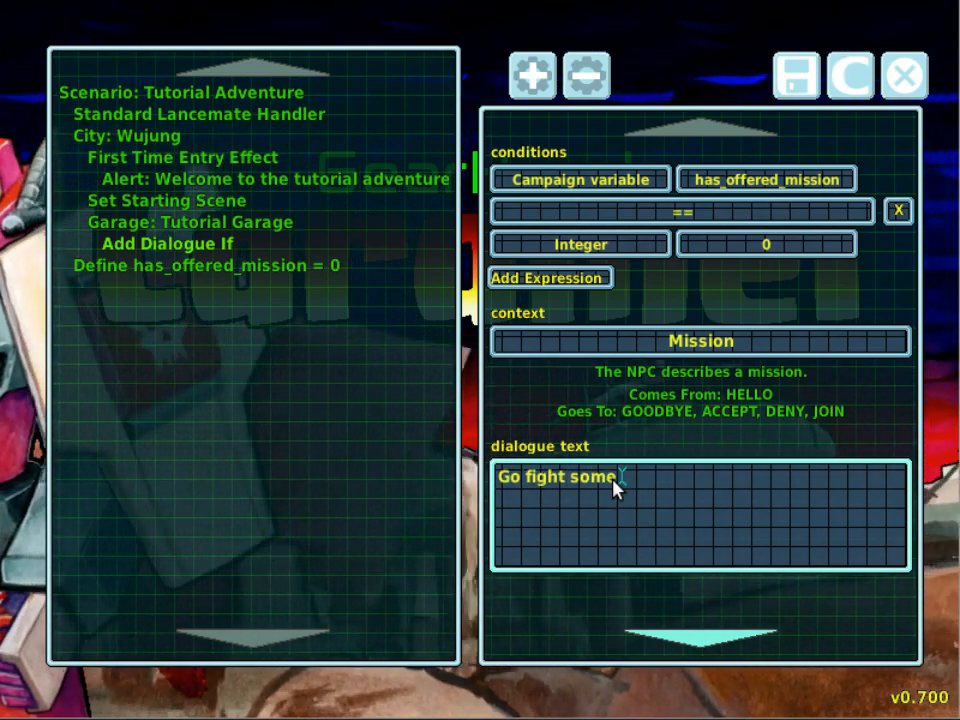
pyautogui.write(' robotss')
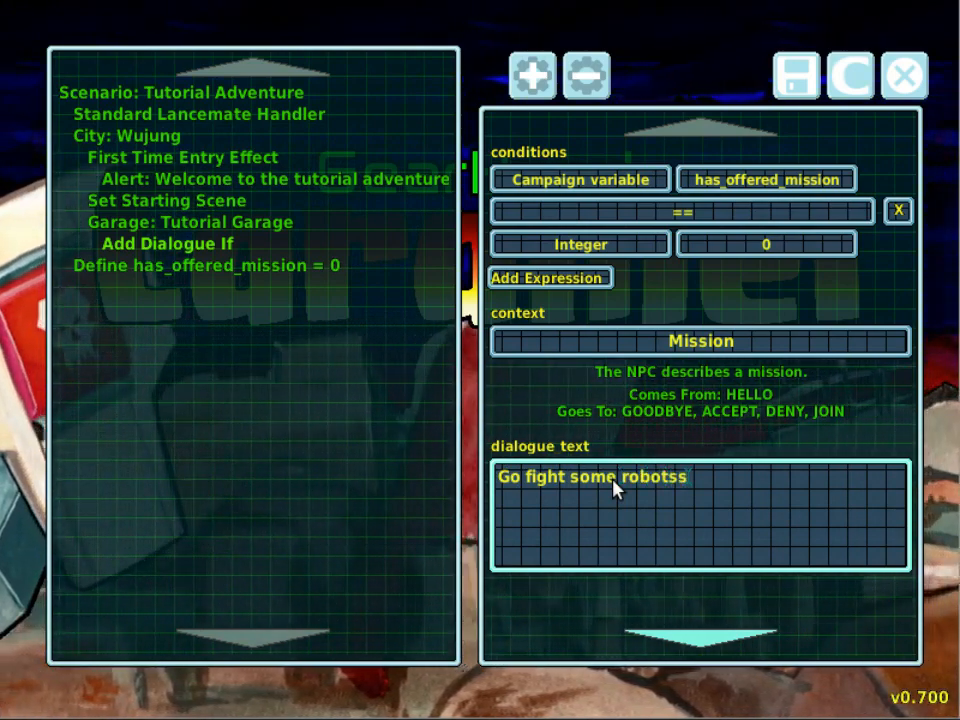
pyautogui.press('BackSpace')
pyautogui.write('.')
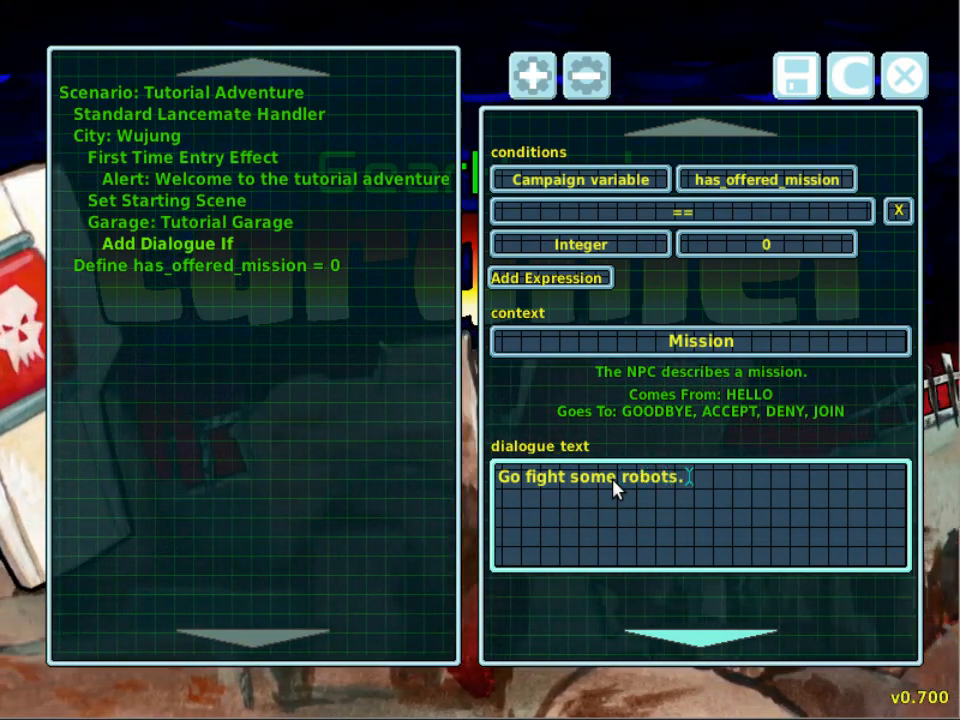
pyautogui.write(" That's what")
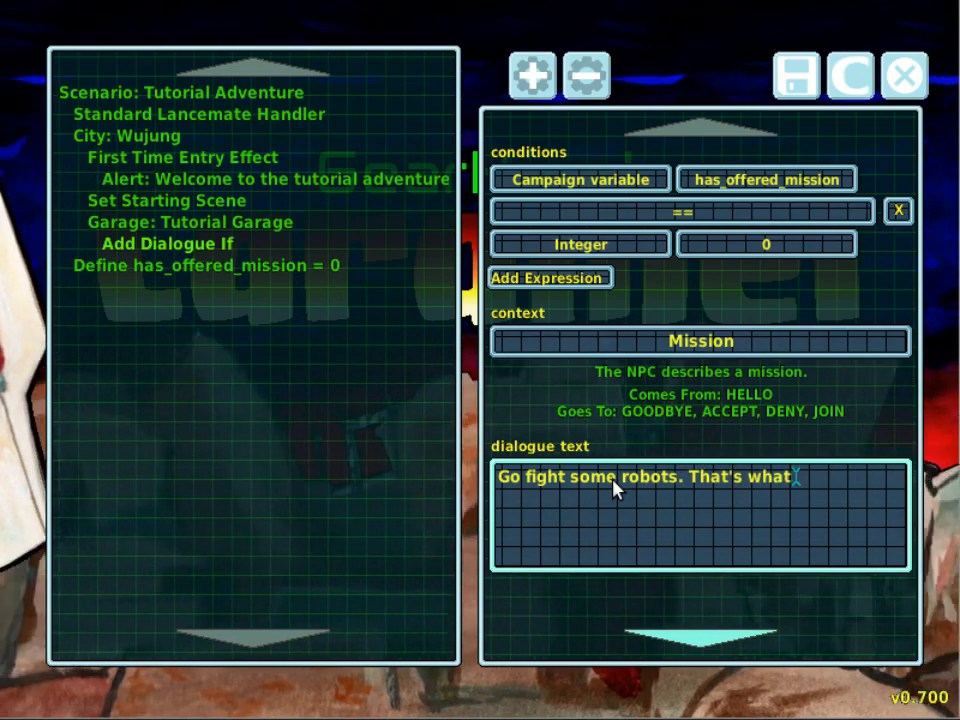
pyautogui.write(" you're here")
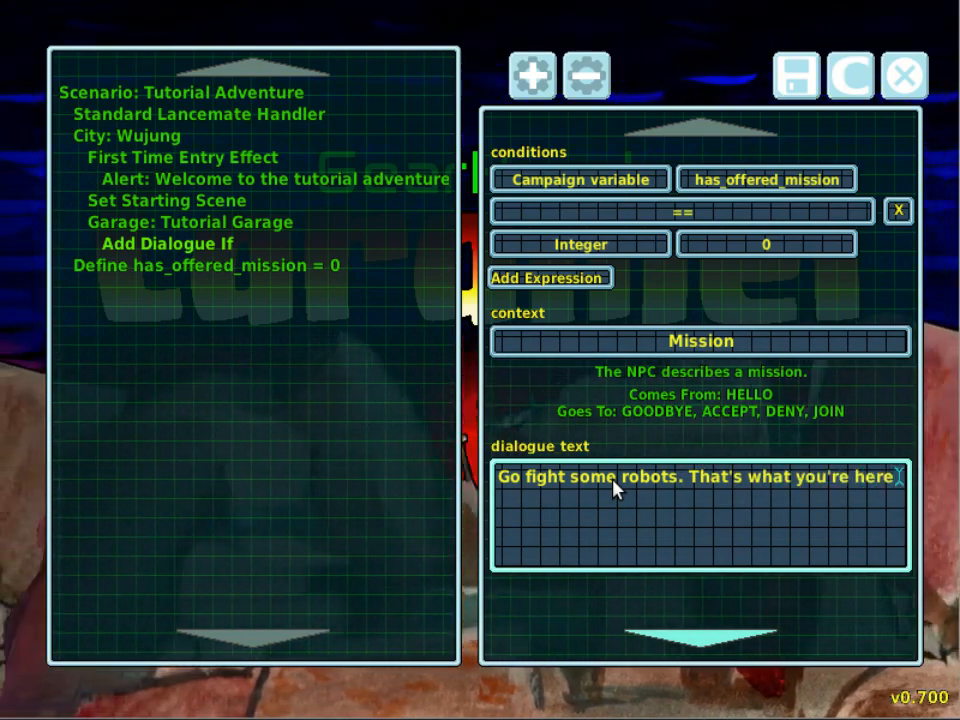
pyautogui.write(" for, isn't it?")
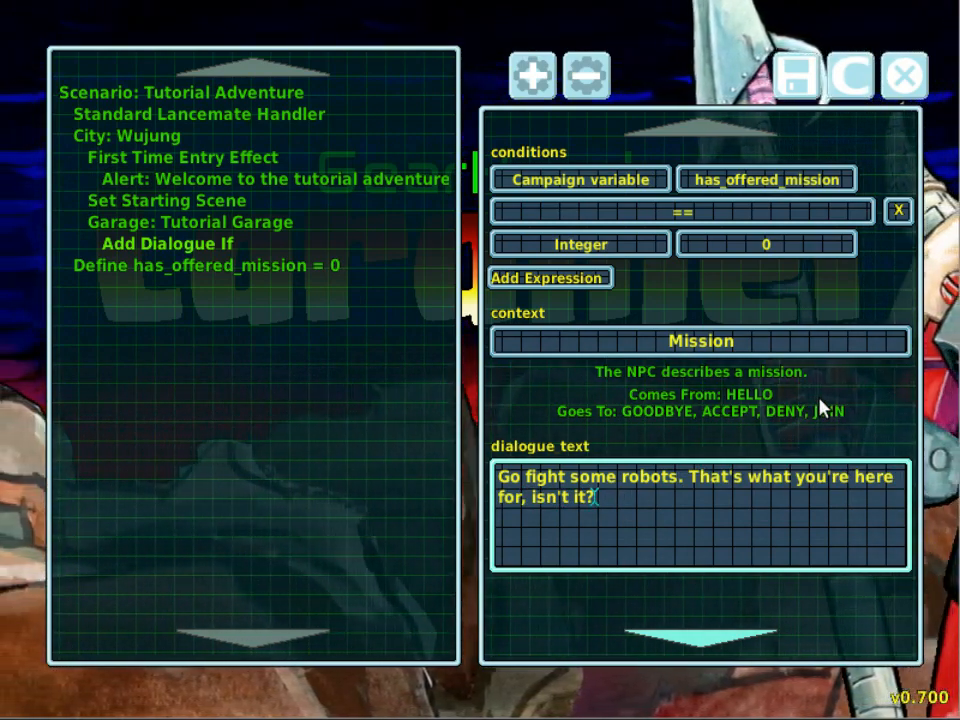
# - Review the conditional dialogue's conditions, context, dialogue data, subject and subject start settings
pyautogui.scroll(-3, 820, 405)
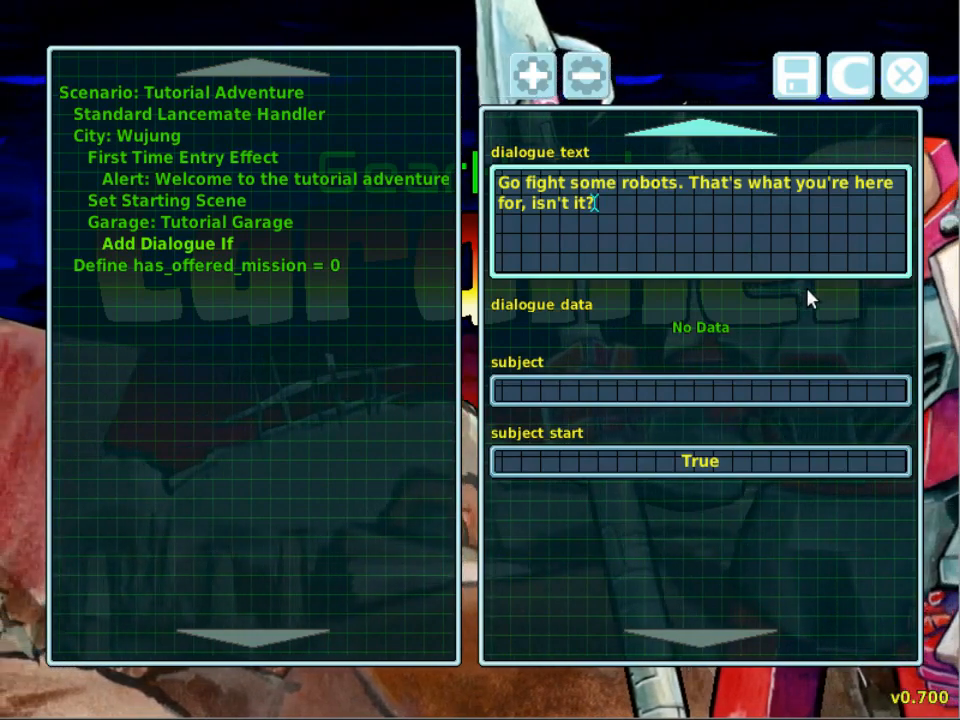
pyautogui.scroll(3, 816, 276)
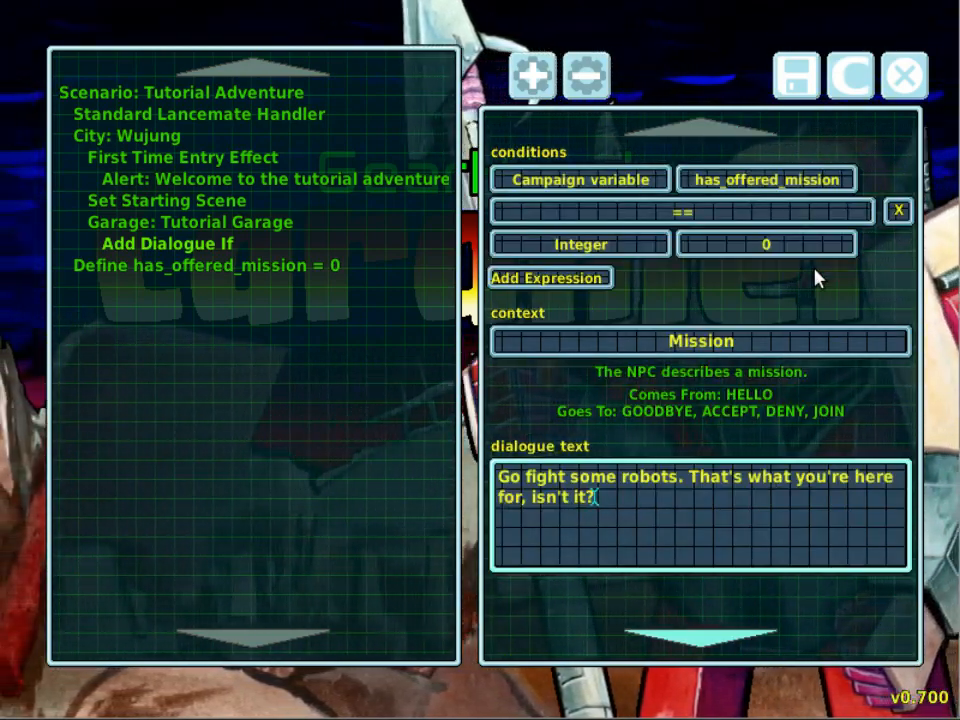
pyautogui.scroll(-2, 816, 278)
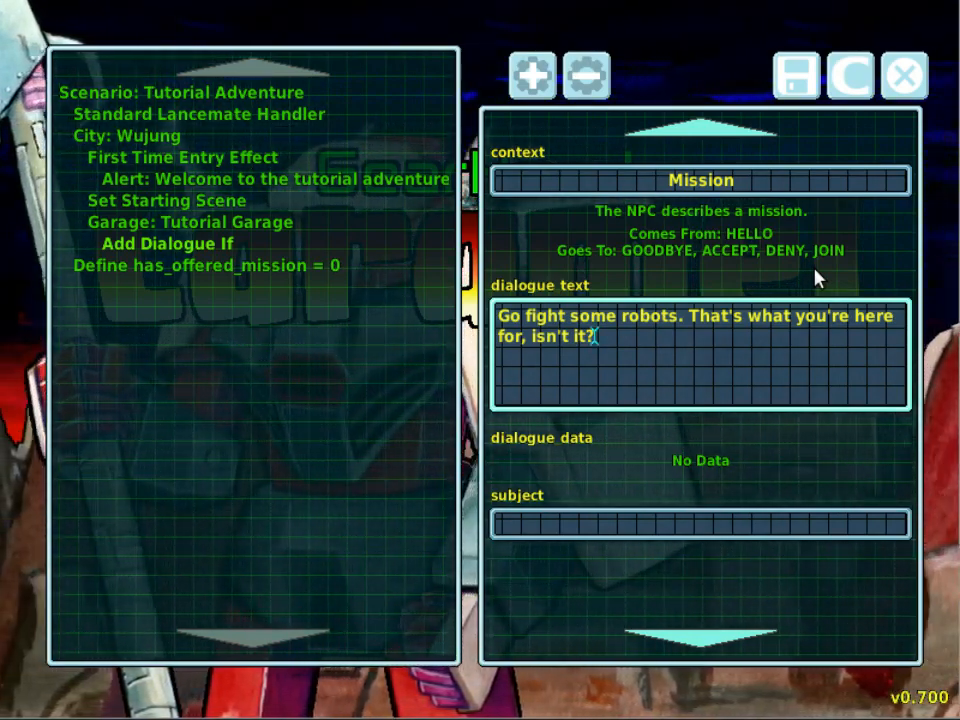
pyautogui.scroll(3, 815, 277)
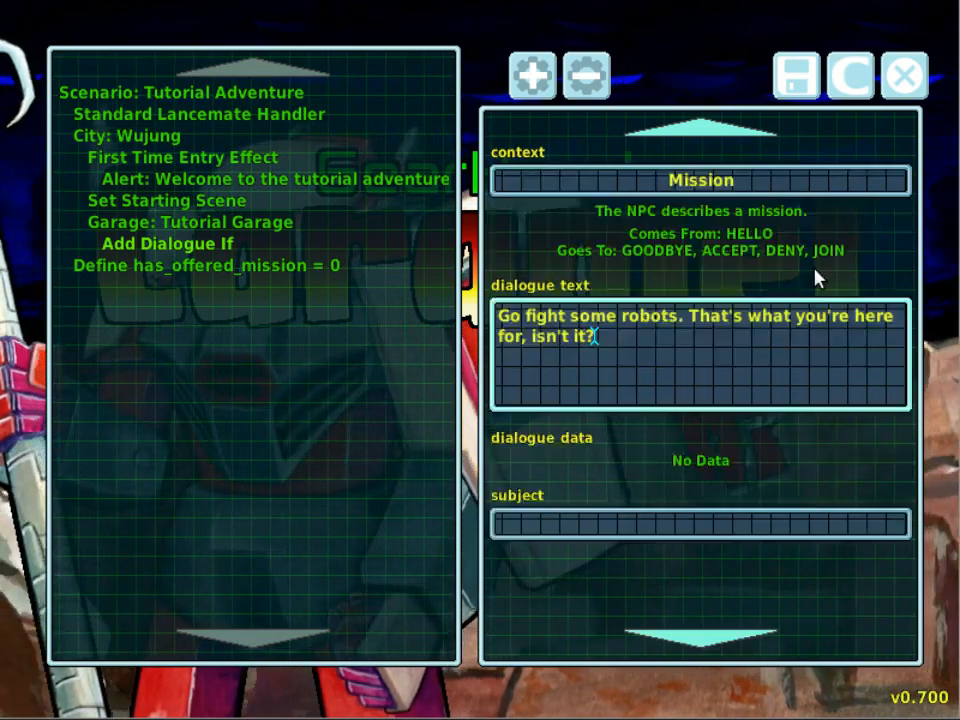
pyautogui.scroll(-3, 815, 277)
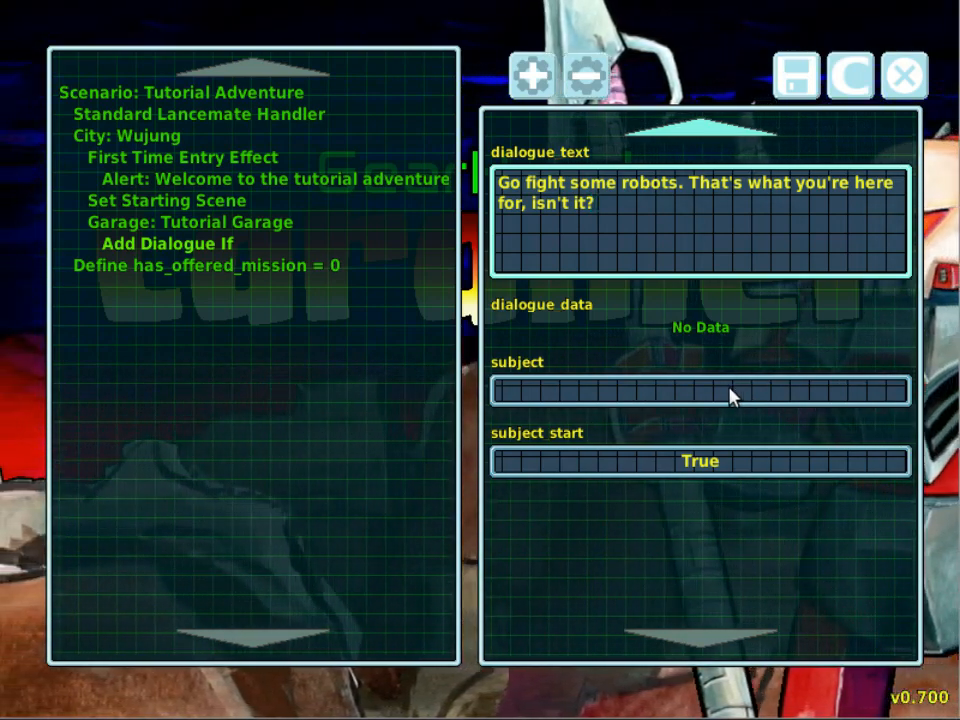
pyautogui.click(716, 390)
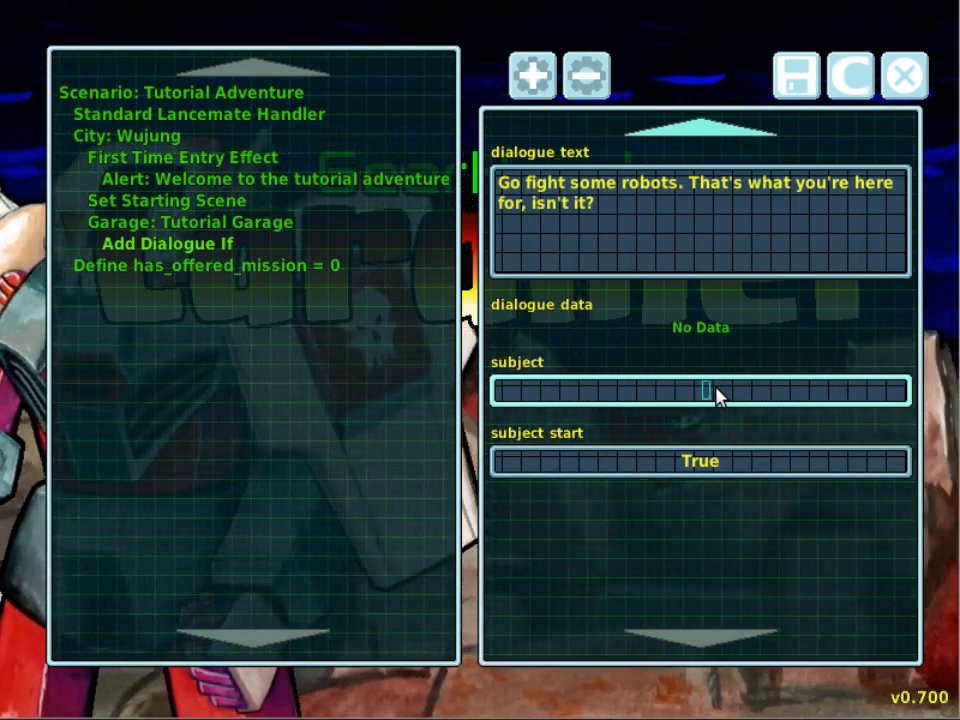
pyautogui.scroll(3, 716, 387)
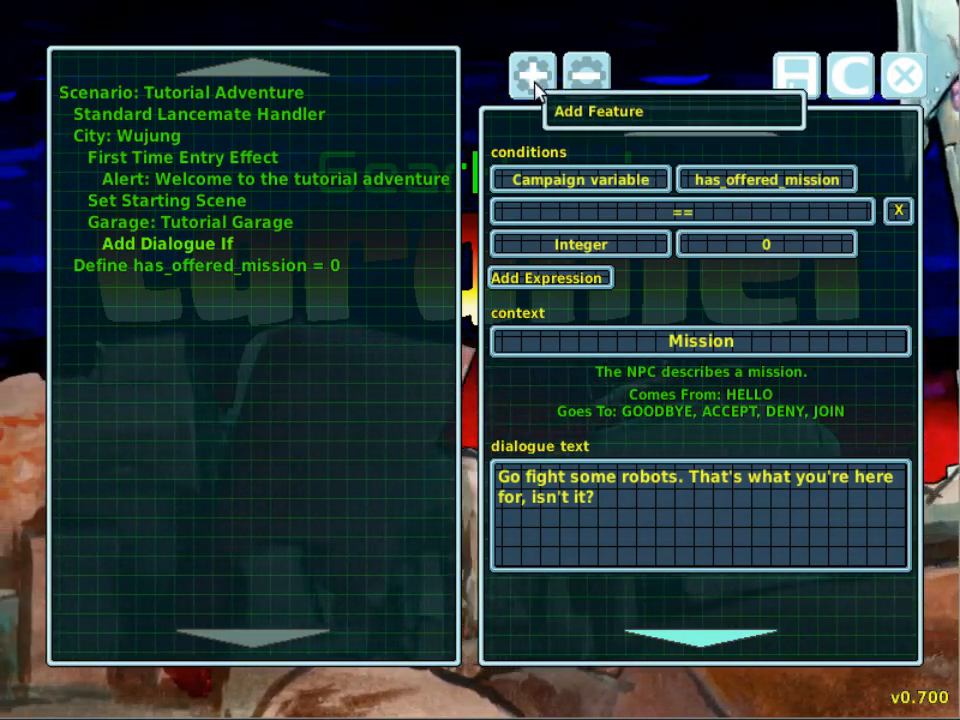
# - Add a dialogue effect to the garage's conditional dialogue and select it
pyautogui.click(536, 88)
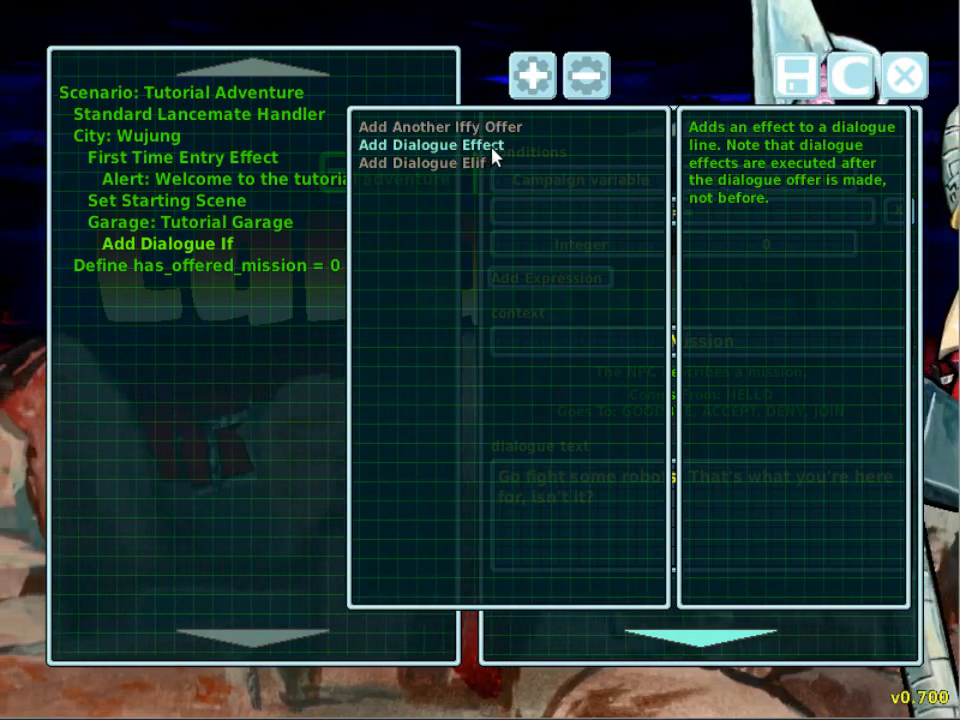
pyautogui.click(493, 148)
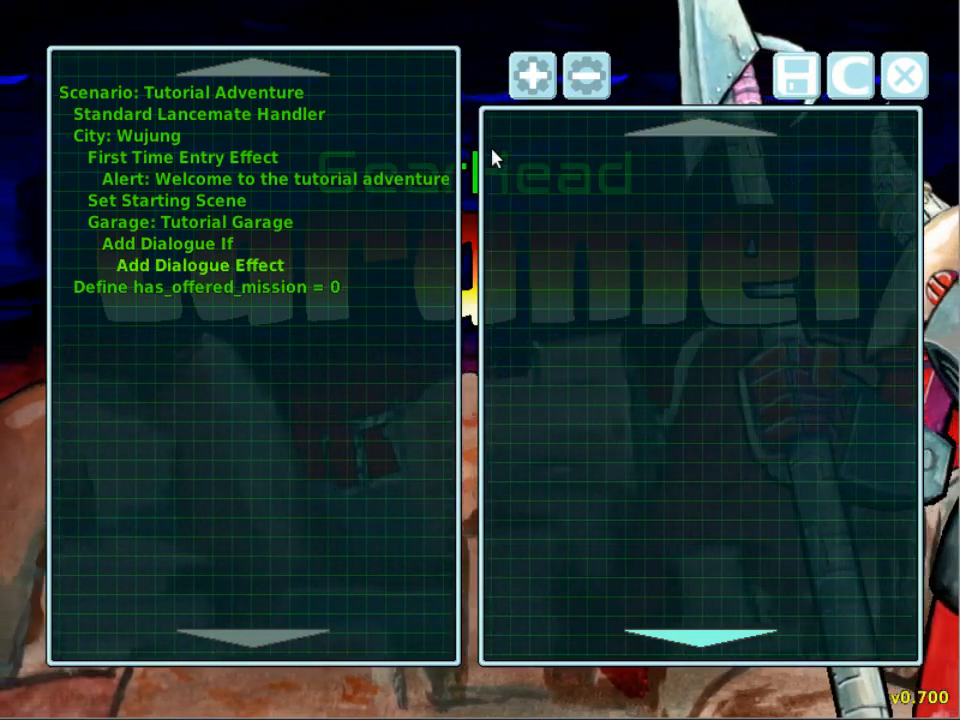
pyautogui.click(161, 247)
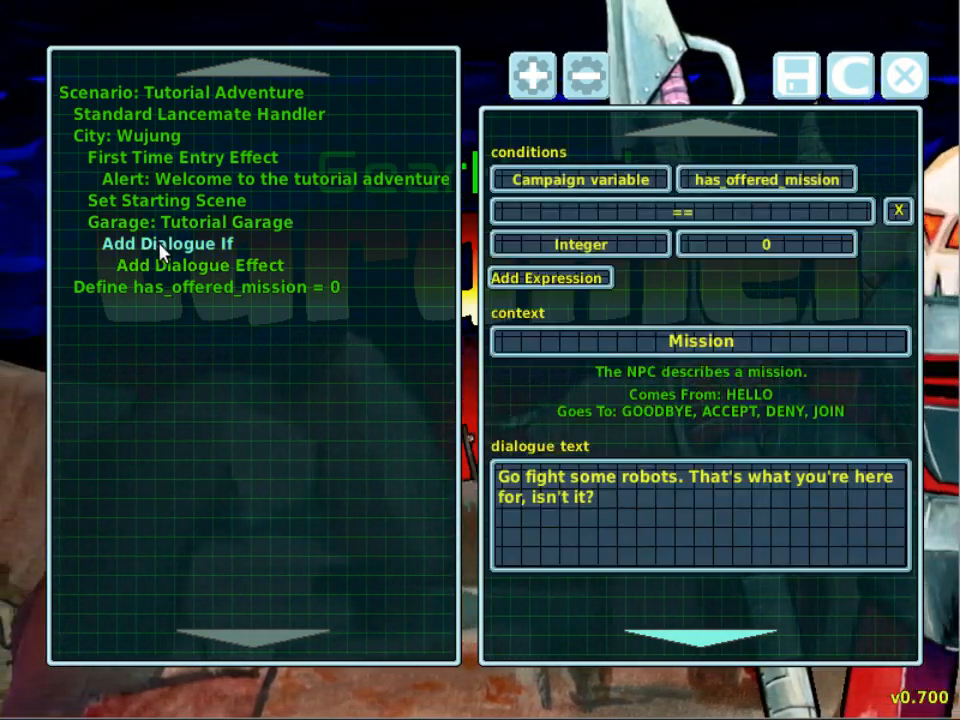
pyautogui.click(199, 266)
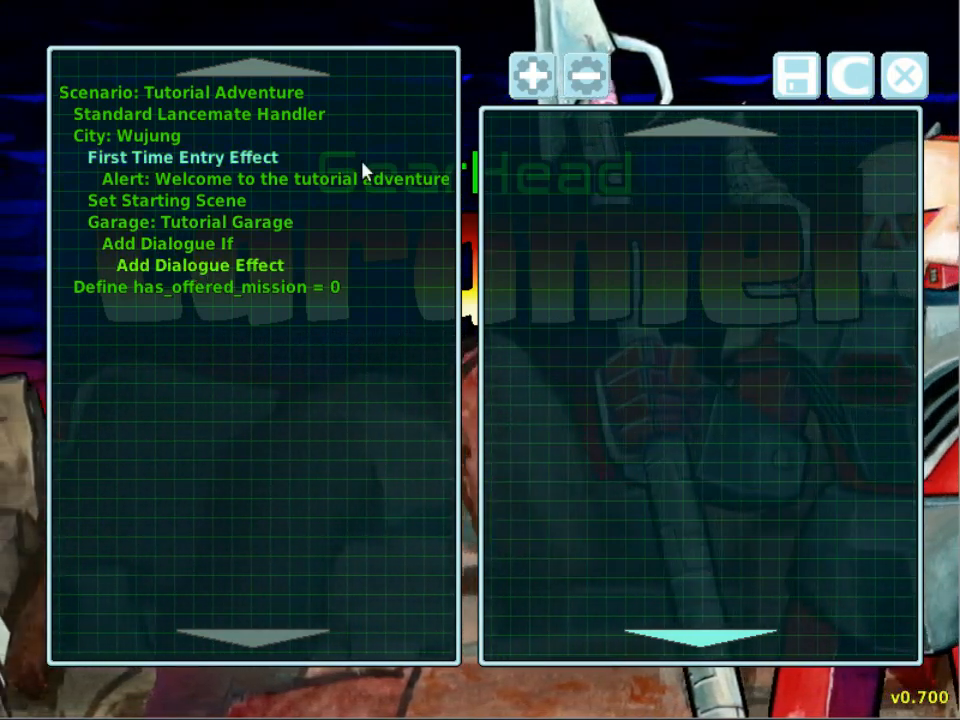
pyautogui.click(532, 77)
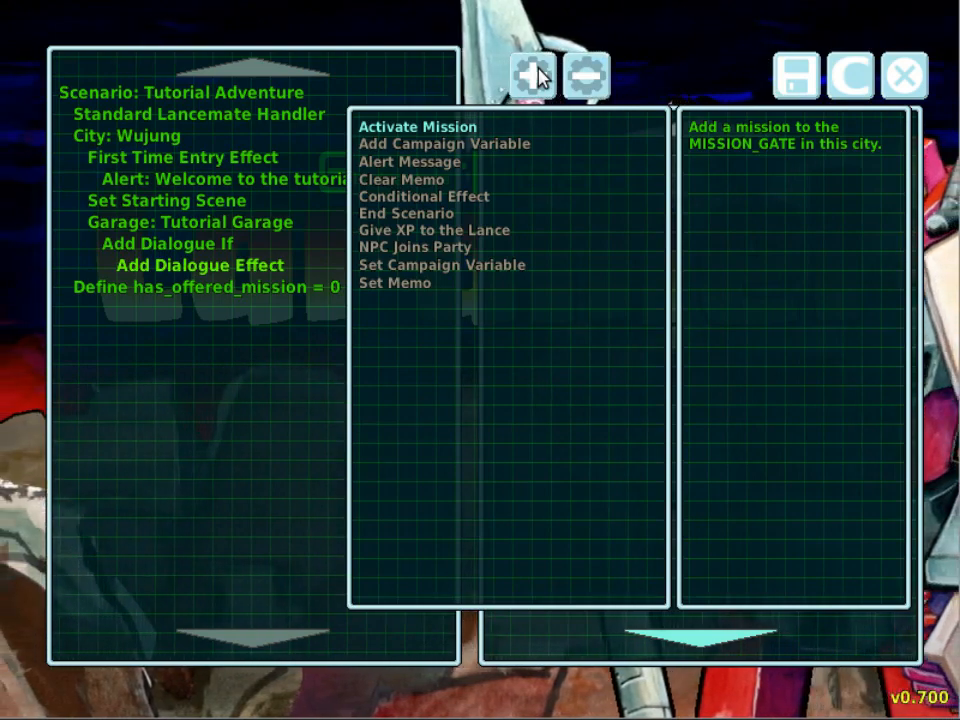
pyautogui.click(465, 248)
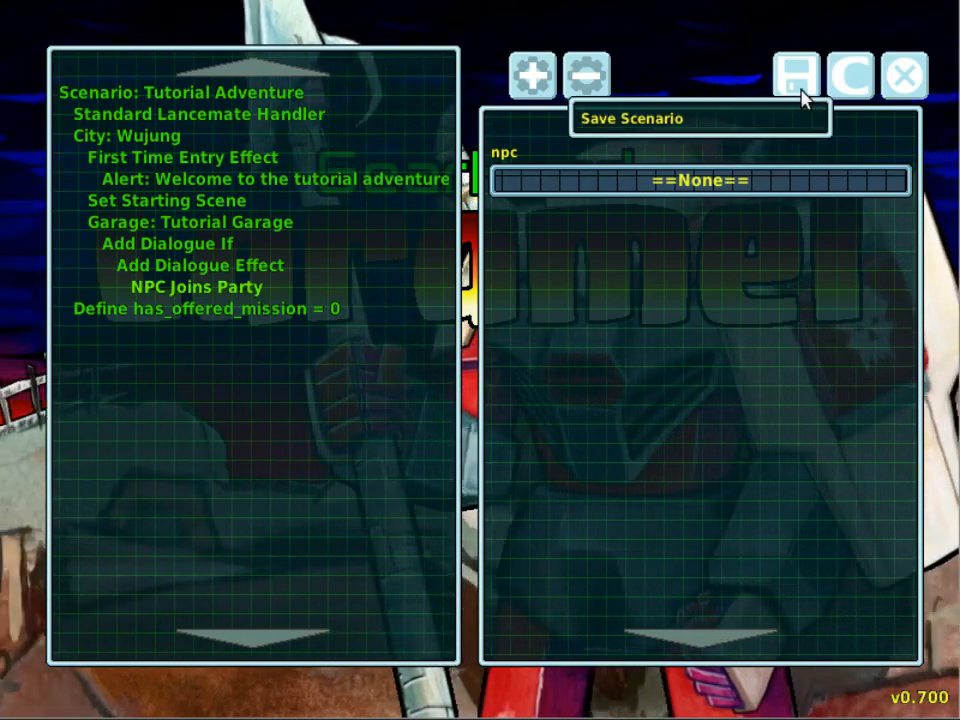
pyautogui.click(600, 87)
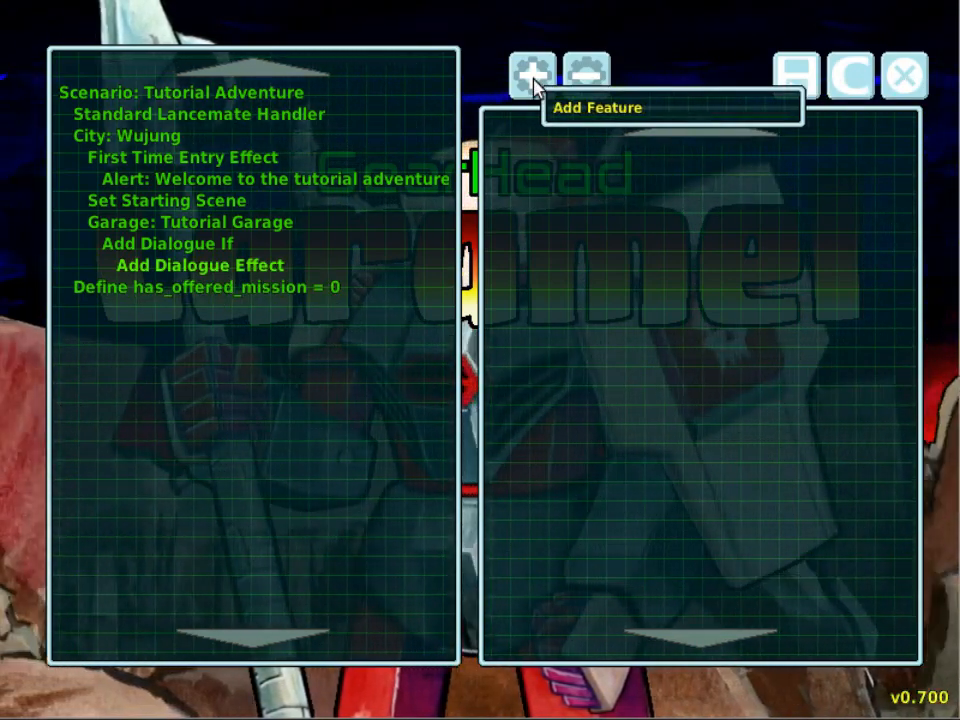
# - Add a Set Campaign Variable effect under the dialogue effect that sets has_offered_mission to 12
pyautogui.click(533, 80)
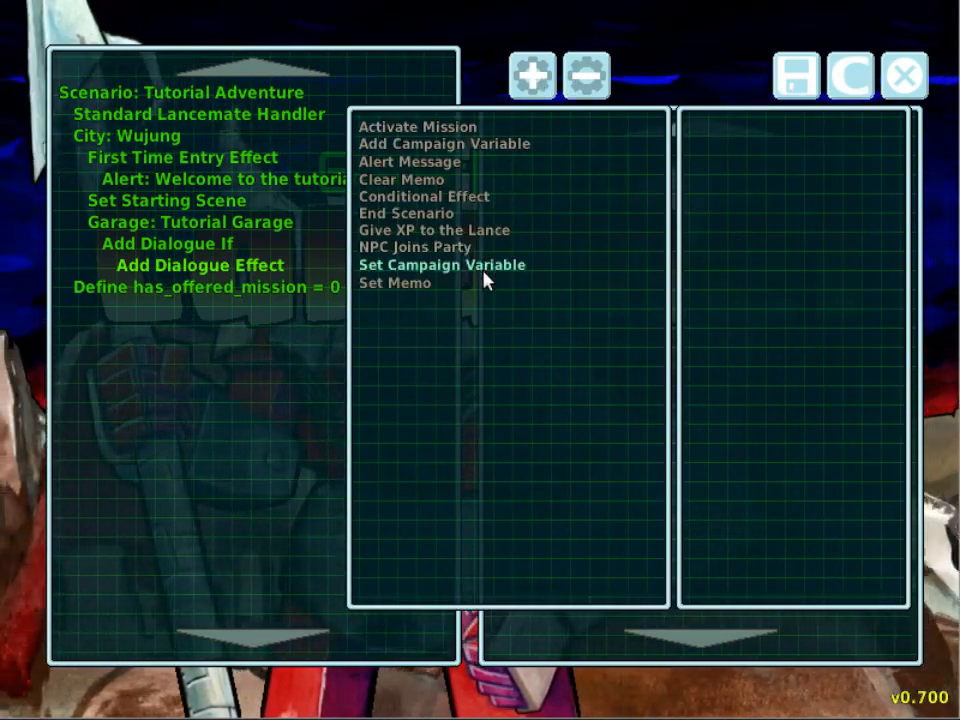
pyautogui.click(484, 272)
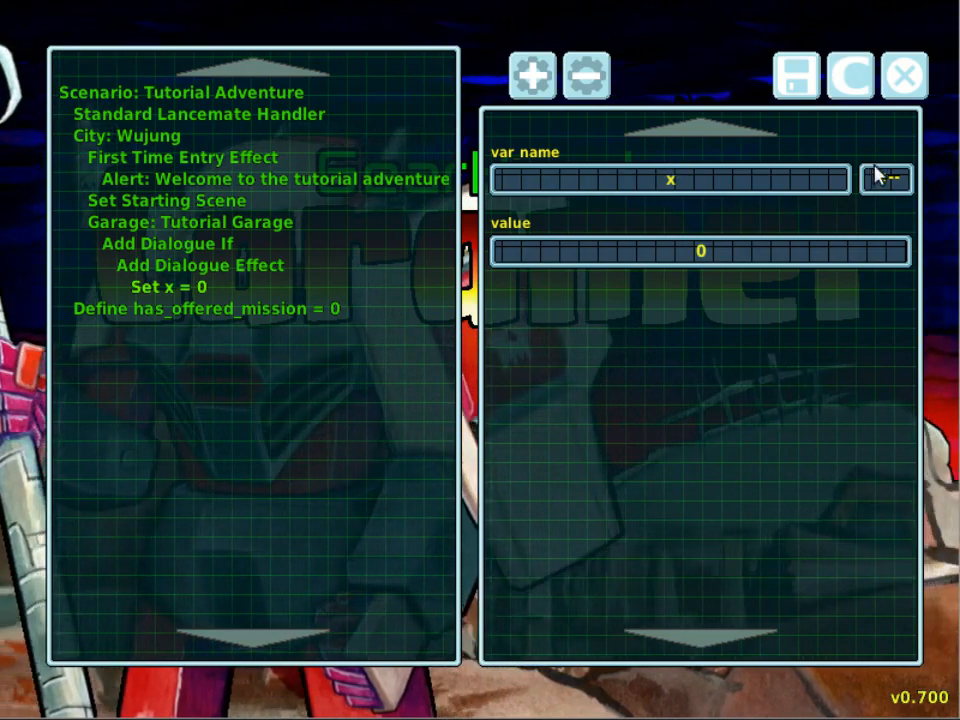
pyautogui.click(885, 180)
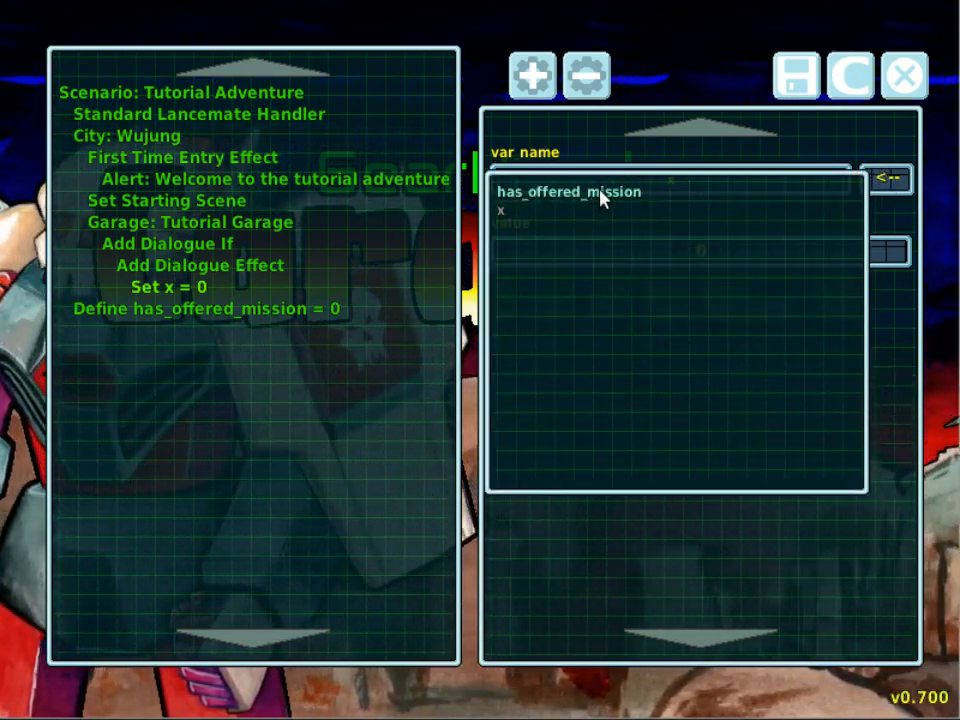
pyautogui.click(600, 196)
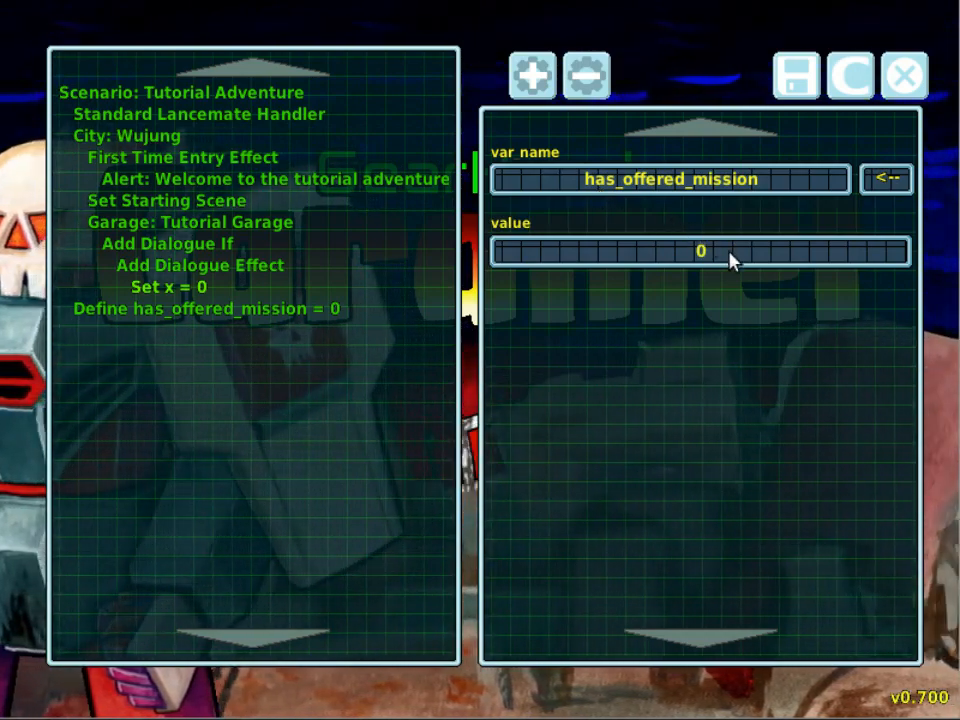
pyautogui.click(731, 261)
pyautogui.press('BackSpace')
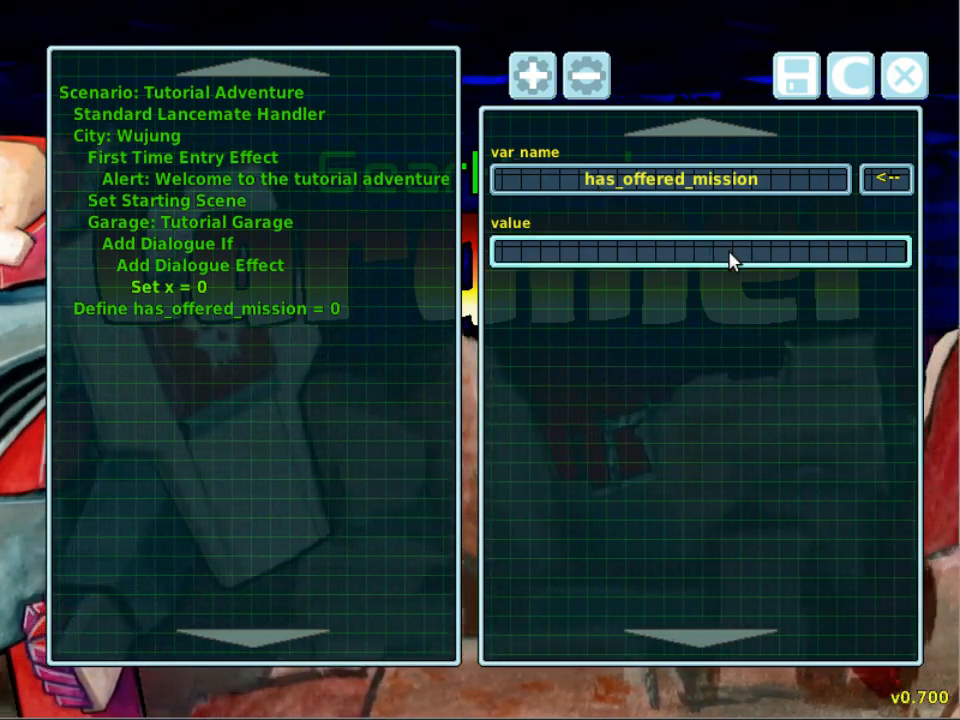
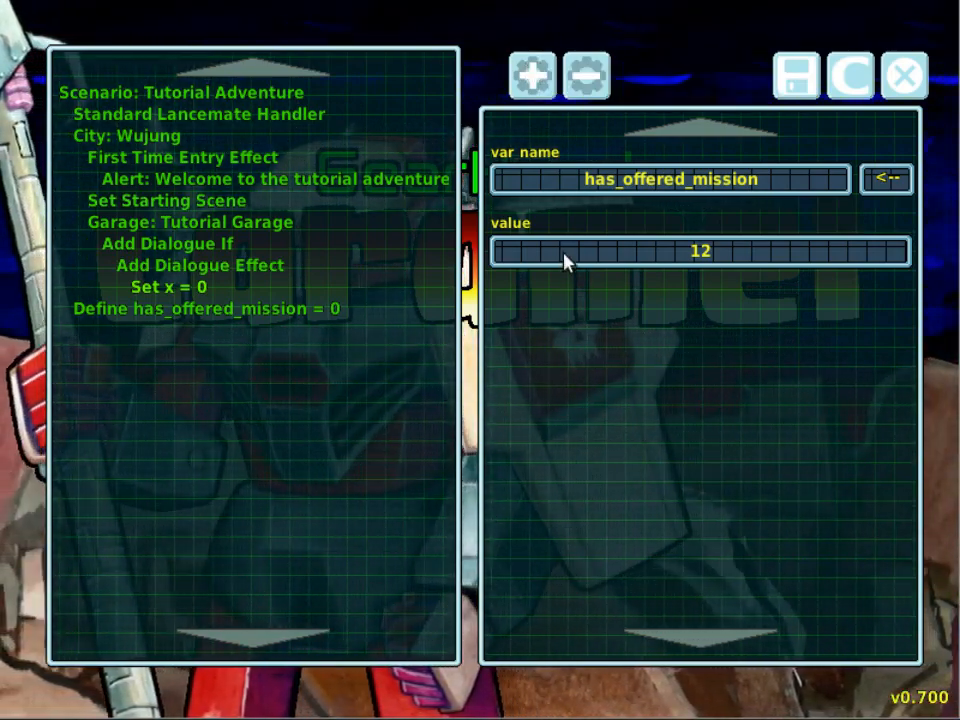
# - Add an Activate Mission effect under the garage's dialogue effect
pyautogui.click(246, 272)
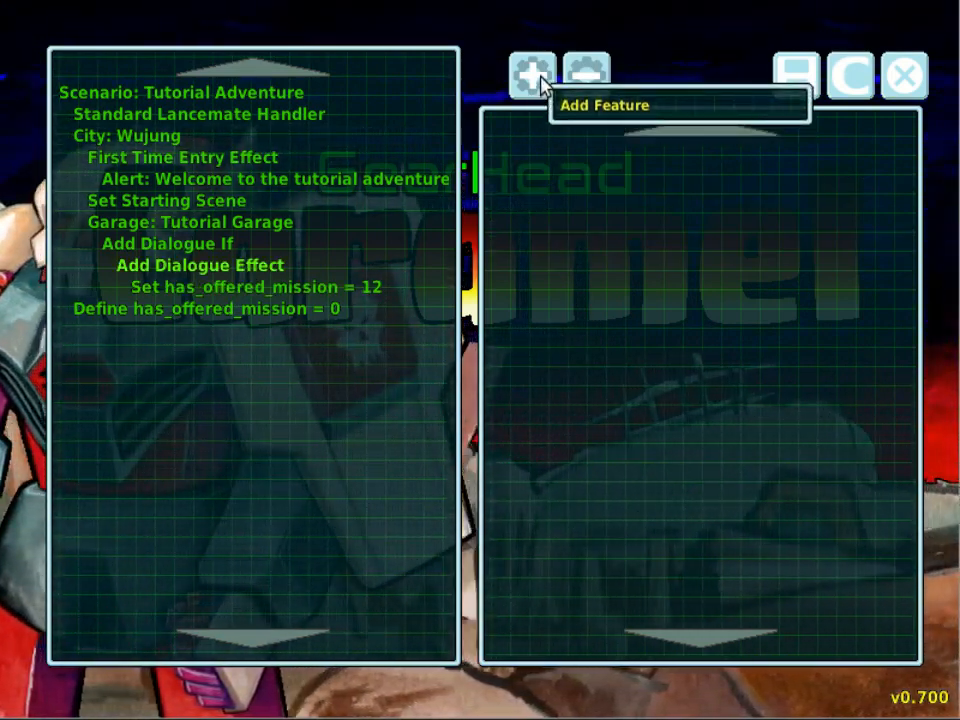
pyautogui.click(540, 85)
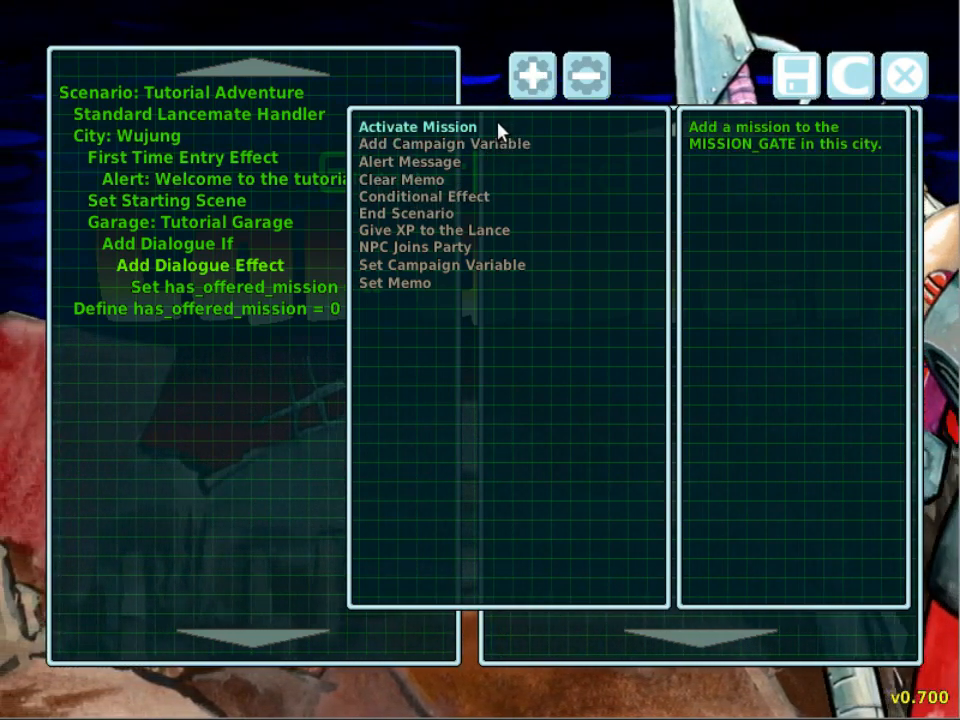
pyautogui.click(498, 128)
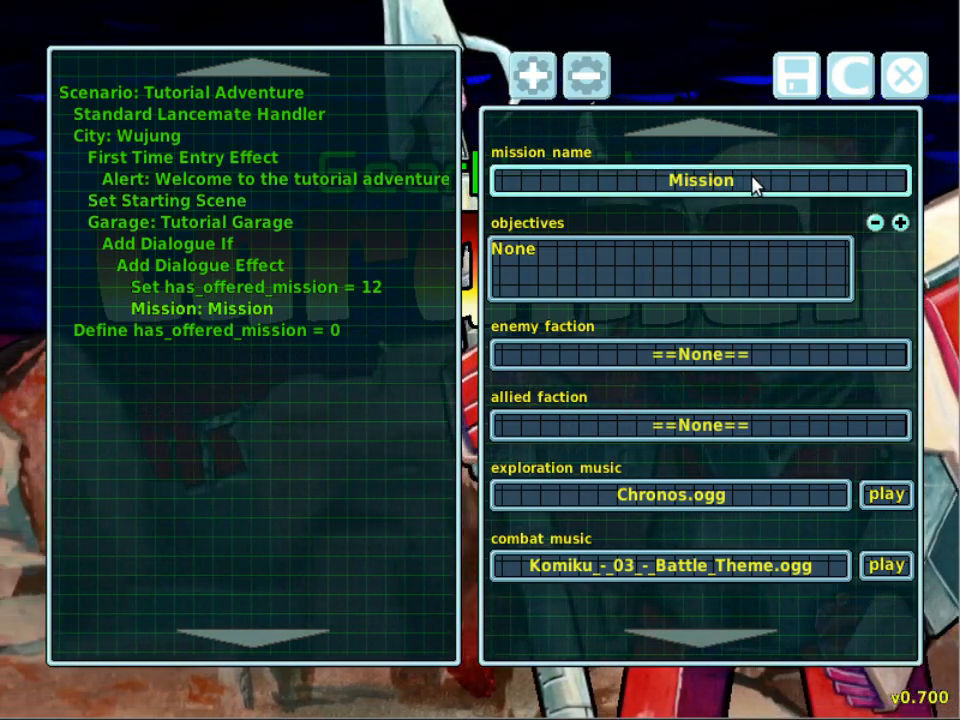
# - Rename the activated mission as "Spurious Mission"
pyautogui.press('BackSpace')
pyautogui.press('BackSpace')
pyautogui.press('BackSpace')
pyautogui.press('BackSpace')
pyautogui.press('BackSpace')
pyautogui.press('BackSpace')
pyautogui.press('BackSpace')
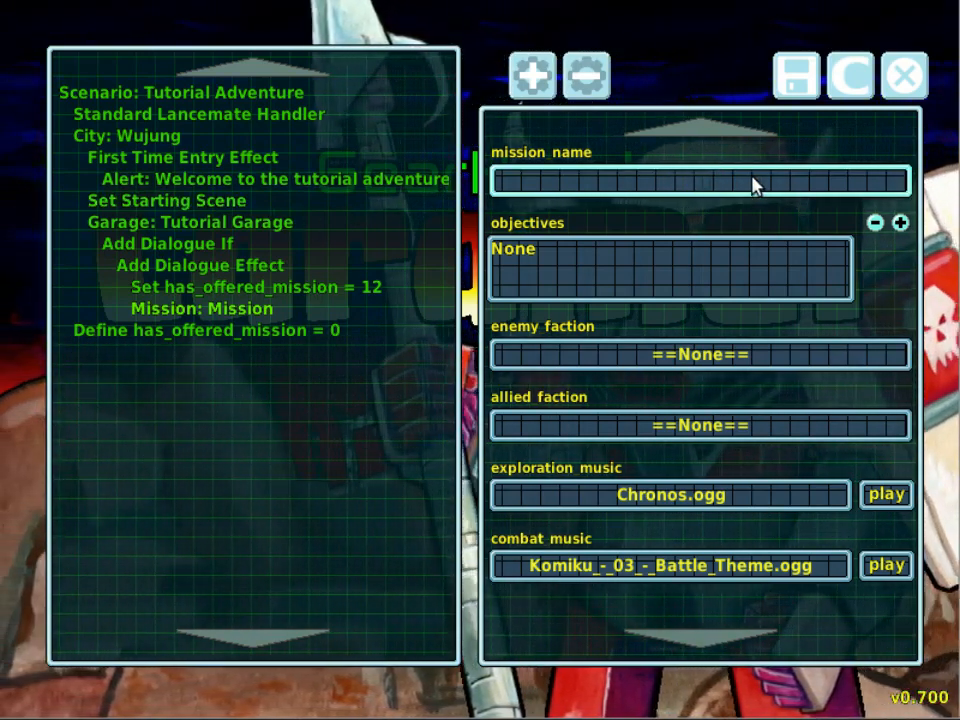
pyautogui.write('Spur')
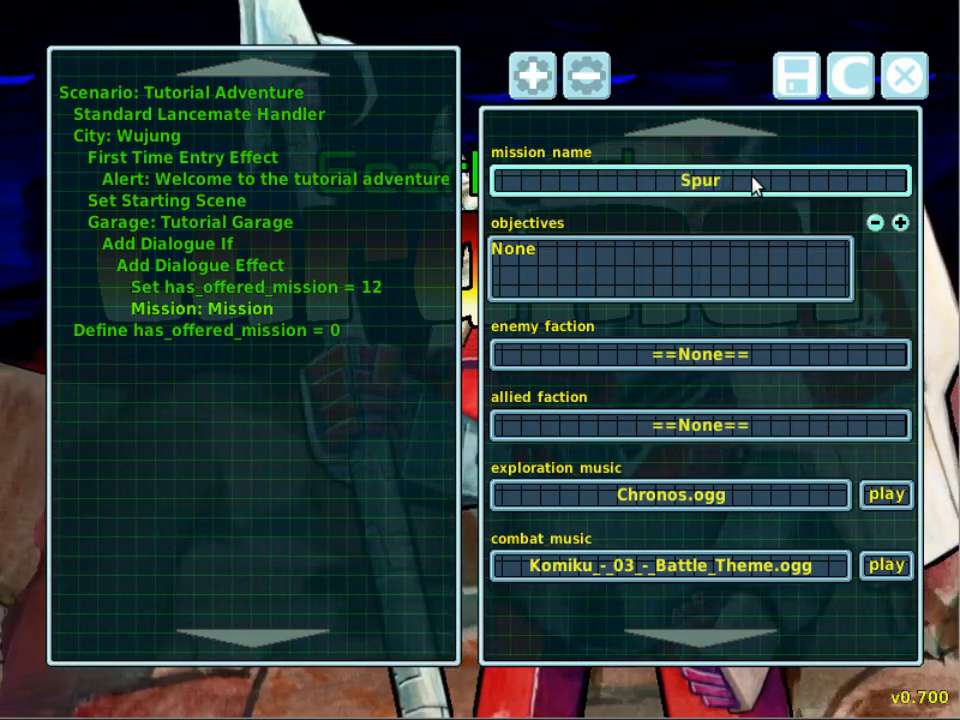
pyautogui.write('ious Mis')
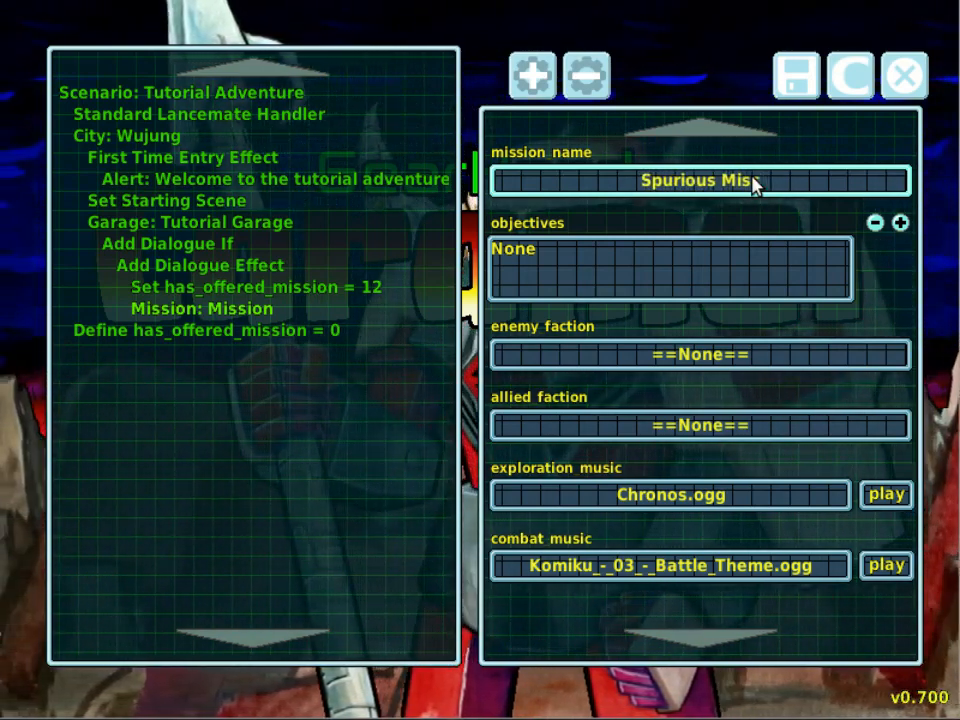
pyautogui.write('sion')
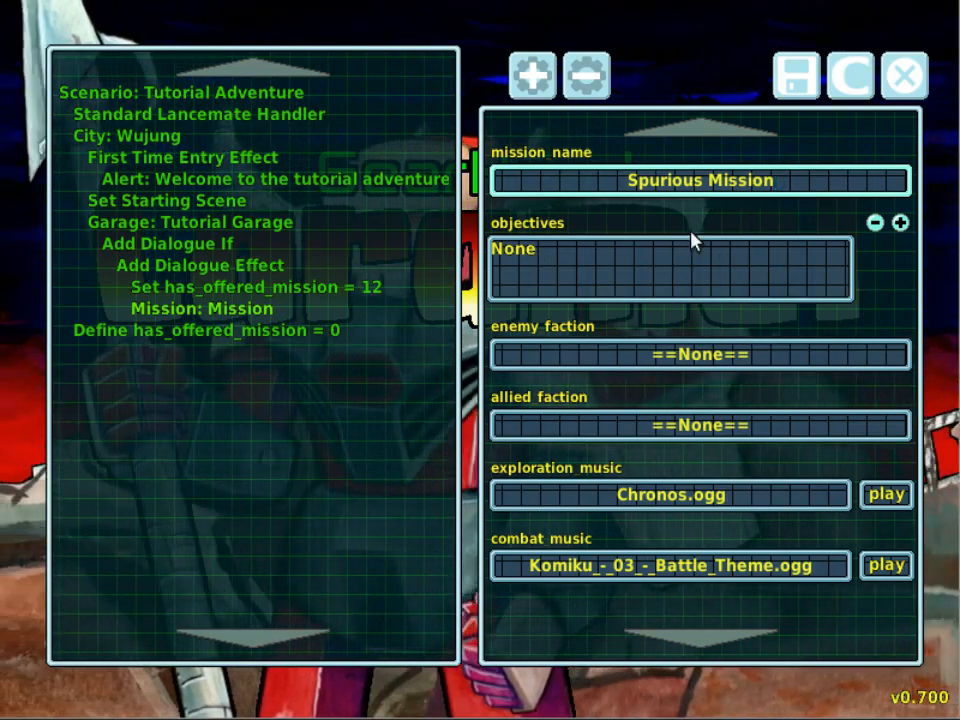
# - Add BAMO_FightDinosaurs to the mission's objectives
pyautogui.click(901, 224)
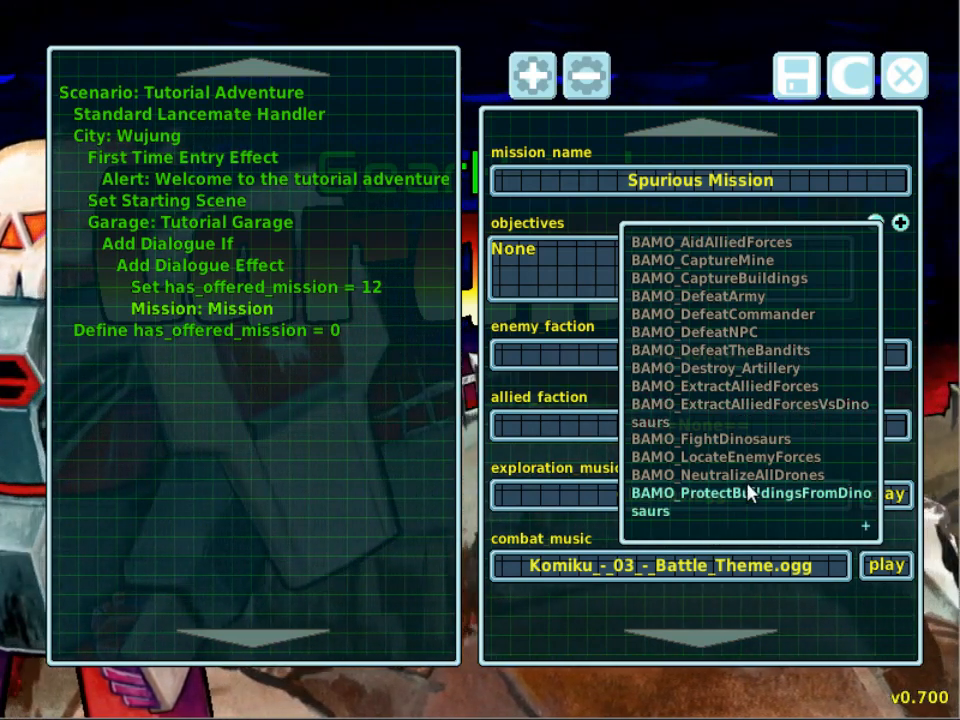
pyautogui.scroll(-3, 748, 491)
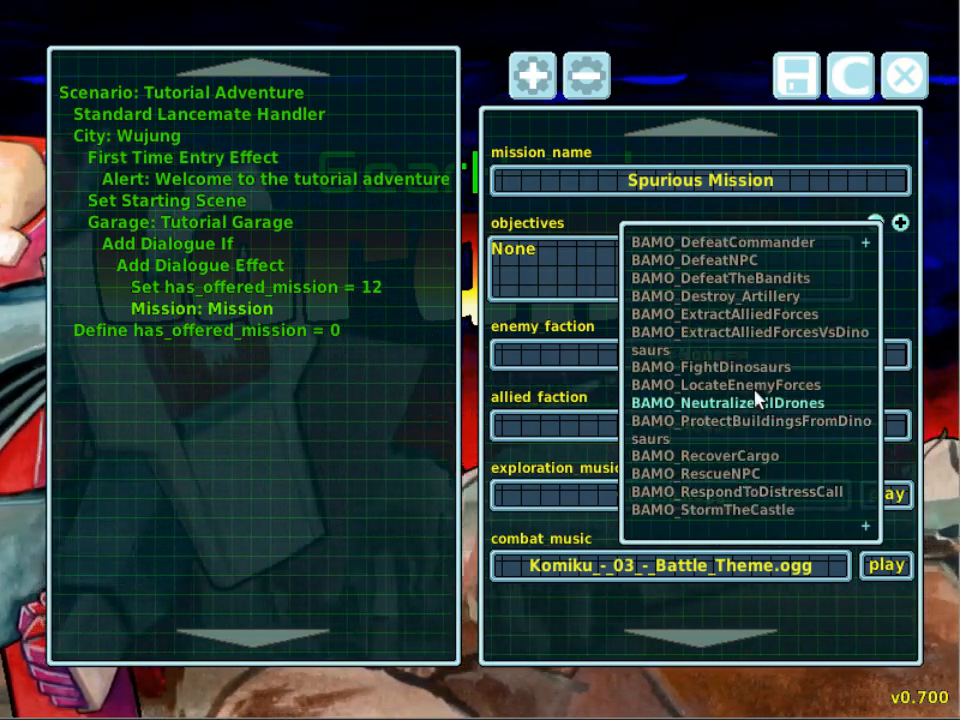
pyautogui.click(767, 375)
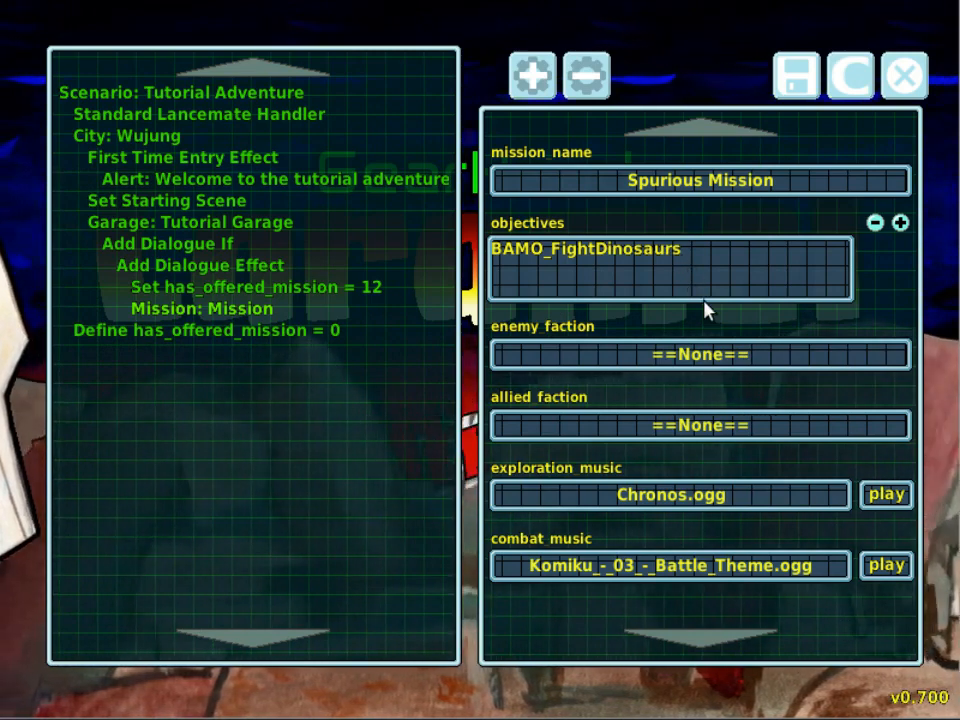
# - Set the mission's enemy faction to Aegis Overlord Luna and its allied faction to the Terran Federation
pyautogui.click(683, 357)
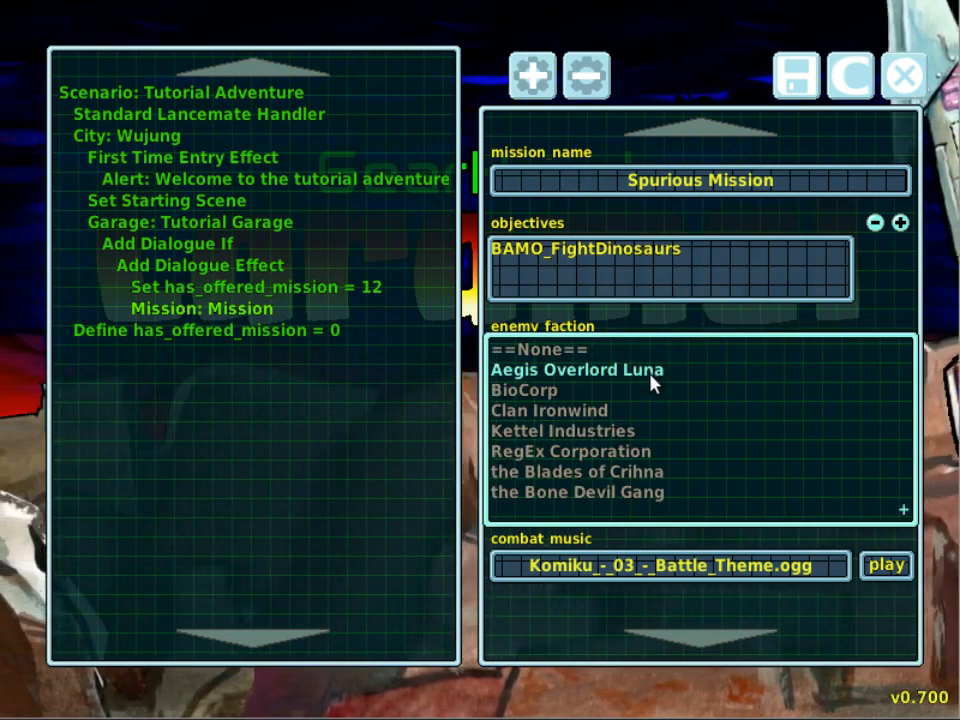
pyautogui.click(649, 373)
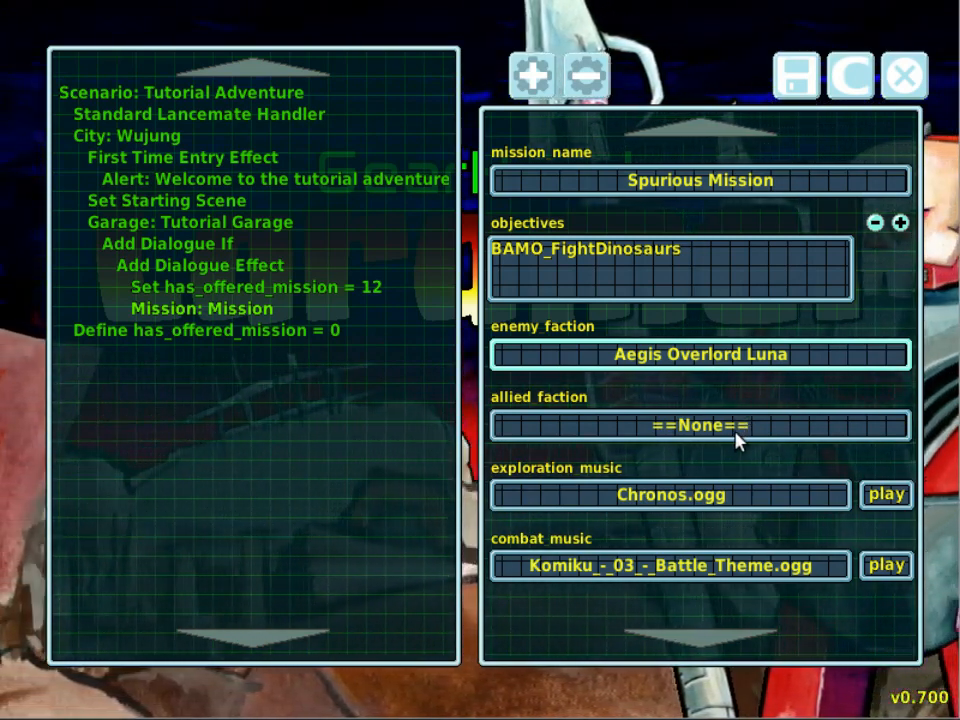
pyautogui.click(734, 433)
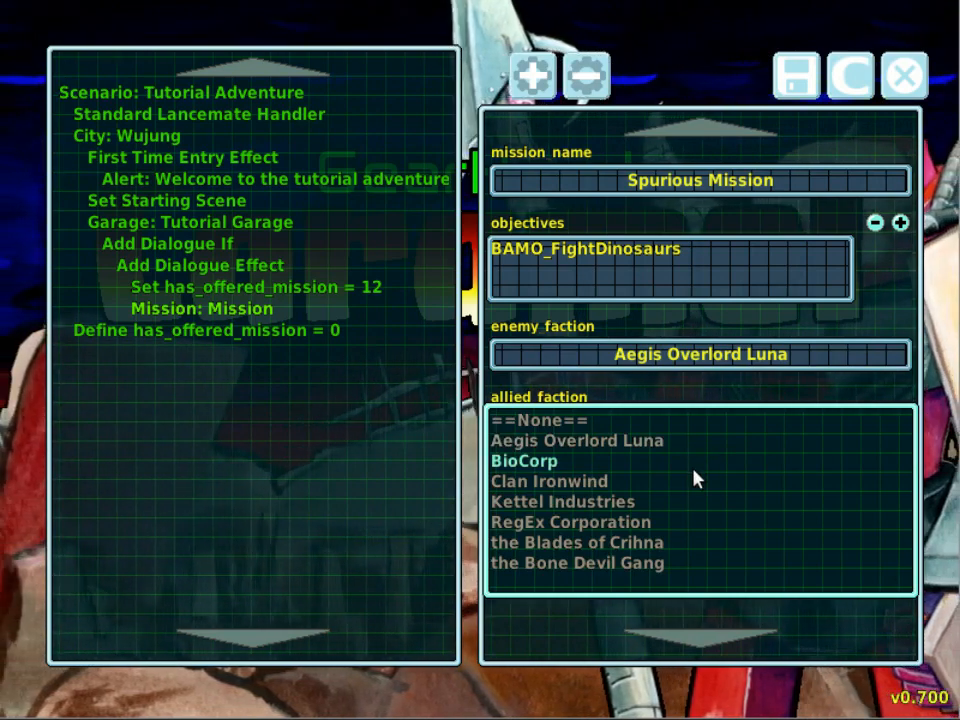
pyautogui.scroll(-3, 695, 479)
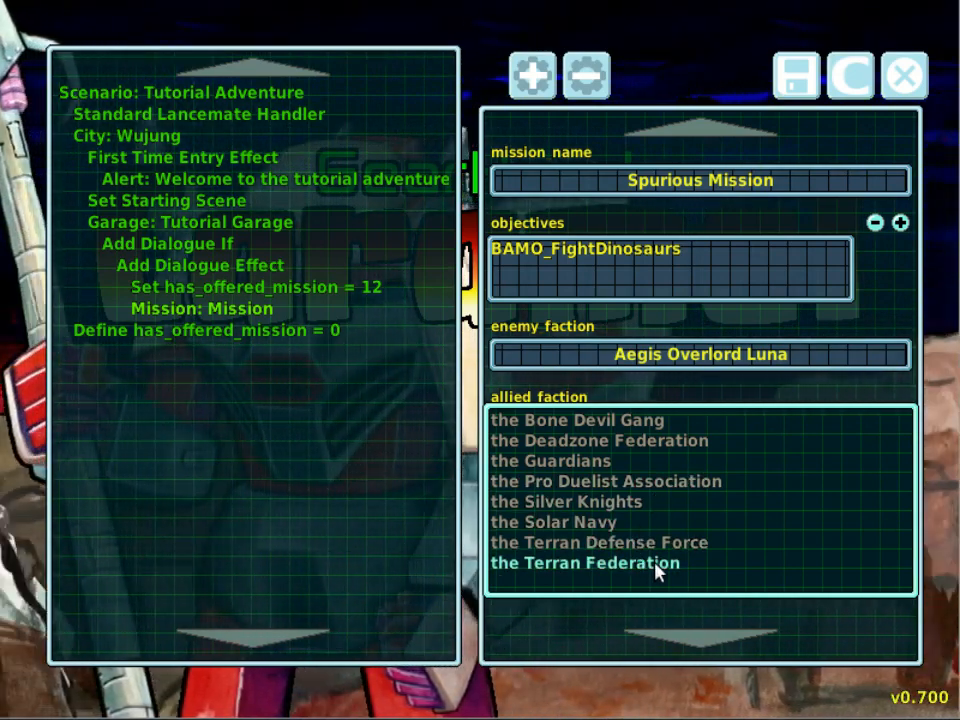
pyautogui.click(656, 565)
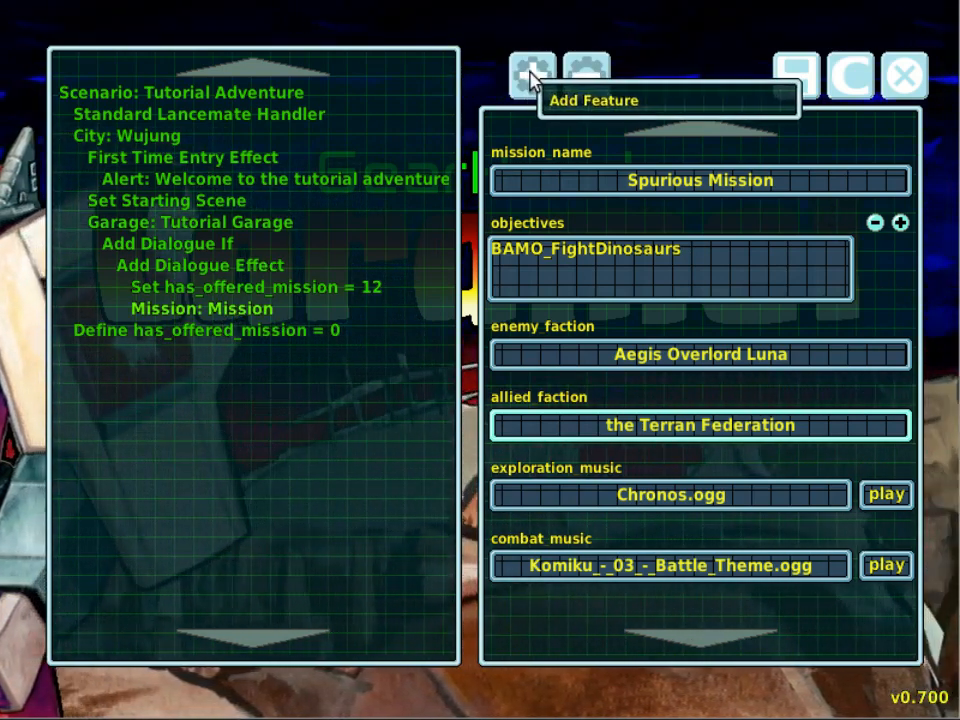
# - Add a win effect to Spurious Mission with an Alert Message under it
pyautogui.click(534, 78)
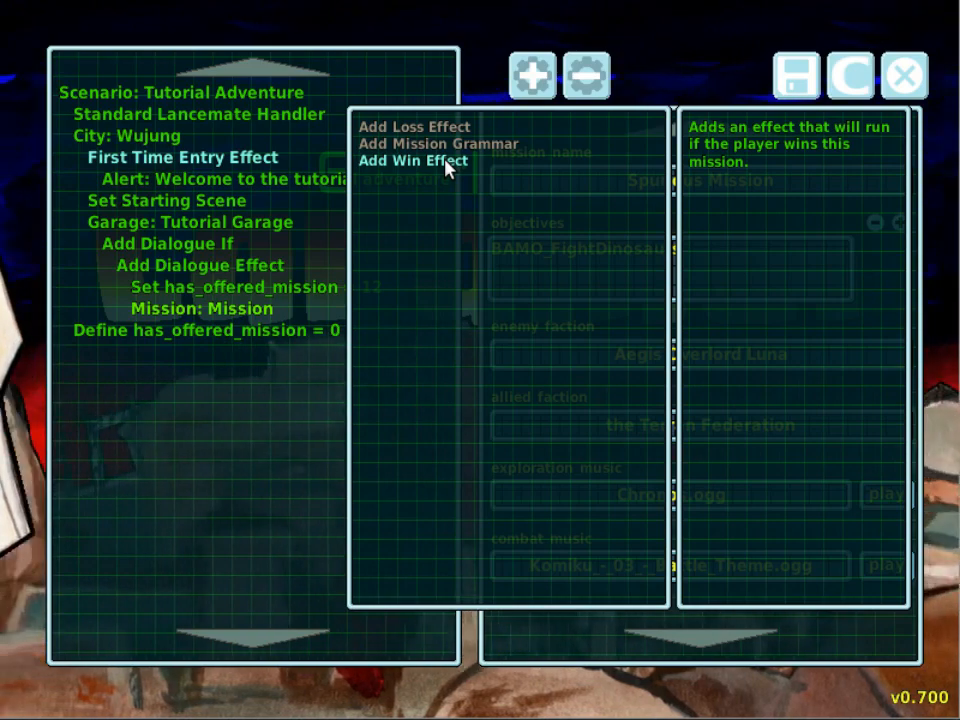
pyautogui.click(447, 162)
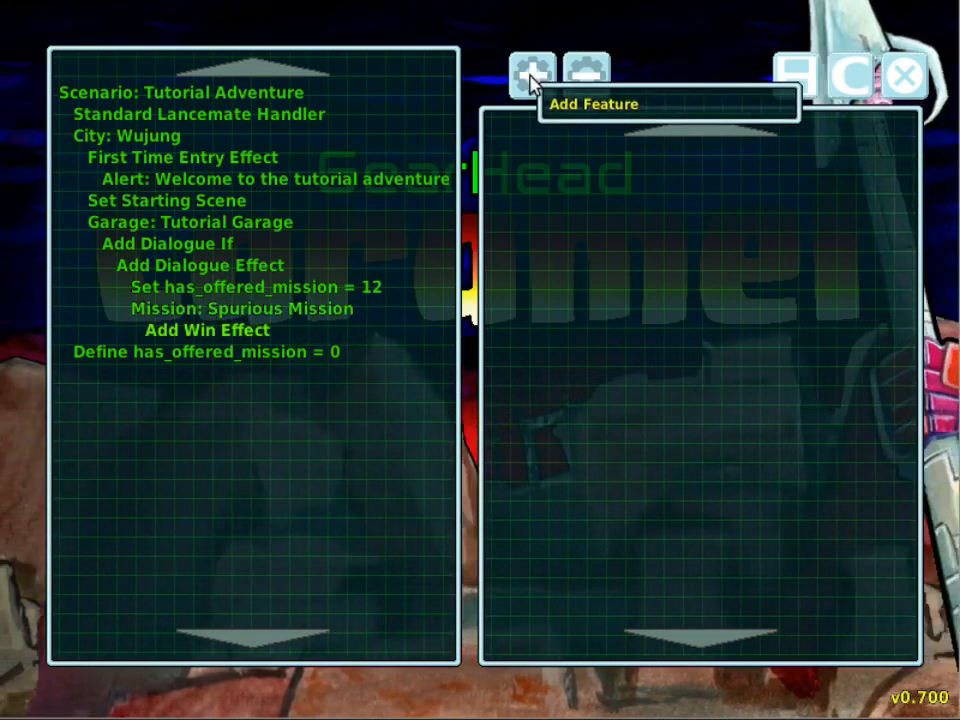
pyautogui.click(533, 80)
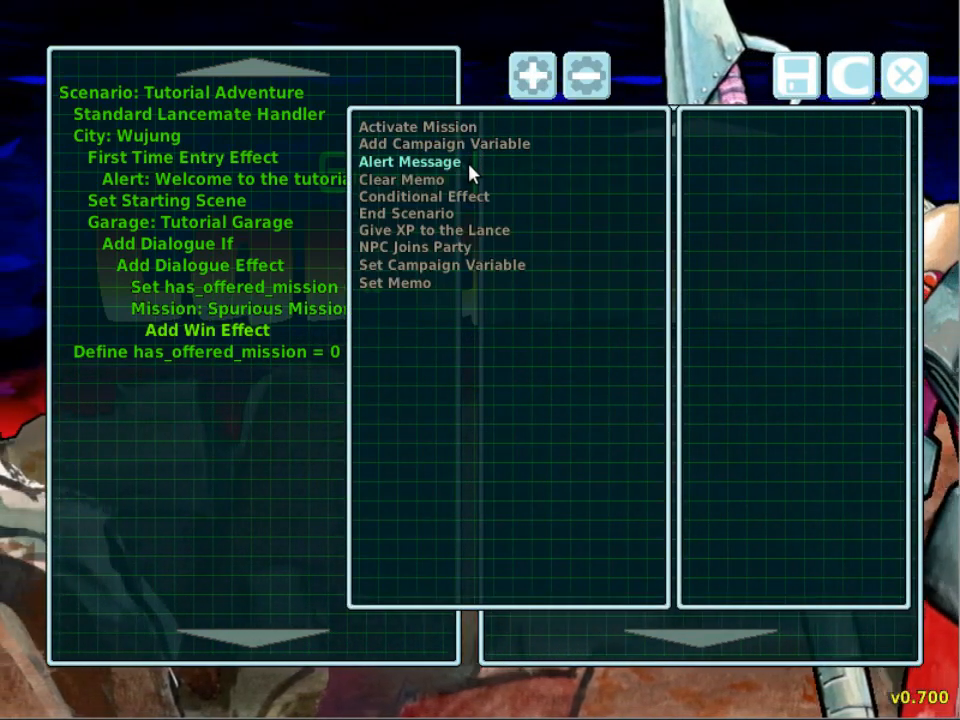
pyautogui.click(470, 172)
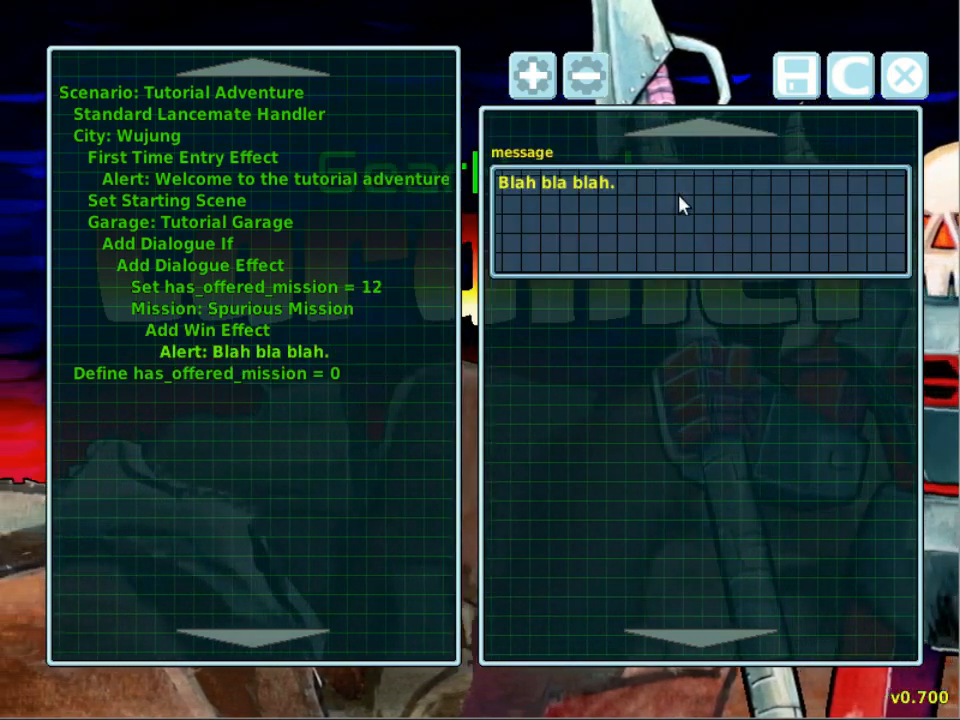
# - Replace the win effect's alert text with "You are the winner."
pyautogui.press('Delete')
pyautogui.press('Delete')
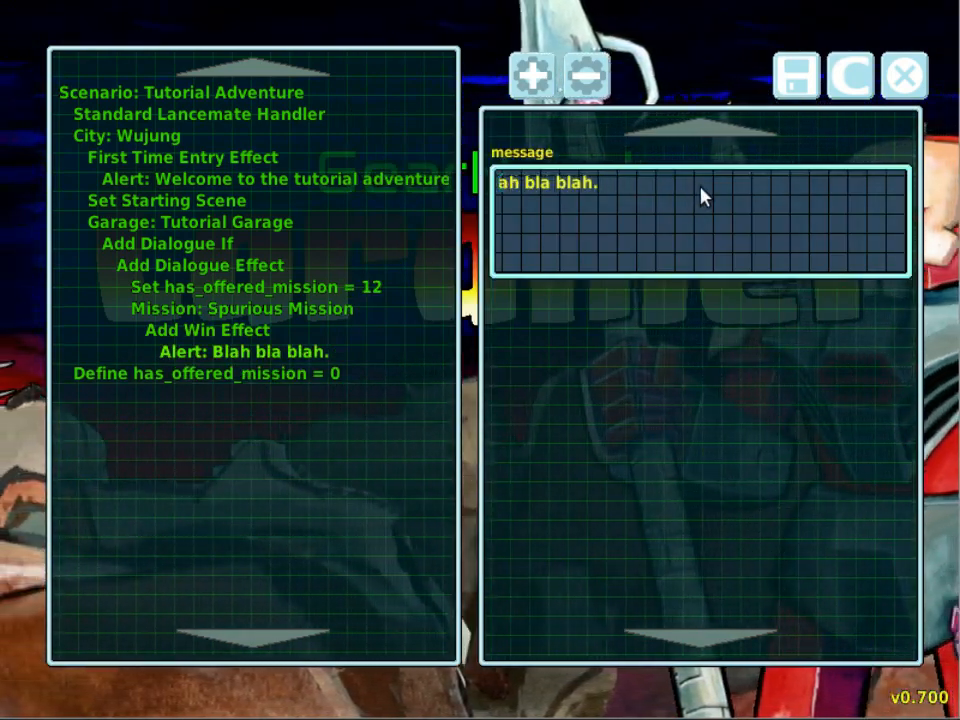
pyautogui.press('Delete')
pyautogui.press('Delete')
pyautogui.press('Delete')
pyautogui.press('Delete')
pyautogui.press('Delete')
pyautogui.press('Delete')
pyautogui.press('Delete')
pyautogui.press('Delete')
pyautogui.press('Delete')
pyautogui.press('Delete')
pyautogui.press('Delete')
pyautogui.press('Delete')
pyautogui.write('Yo')
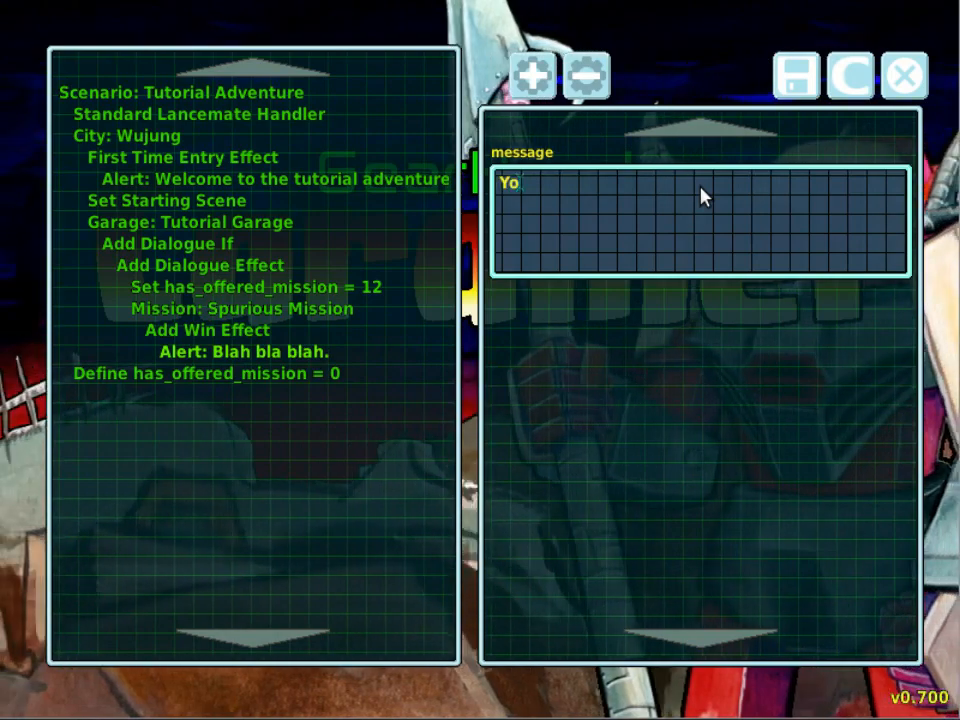
pyautogui.write('u are the wi')
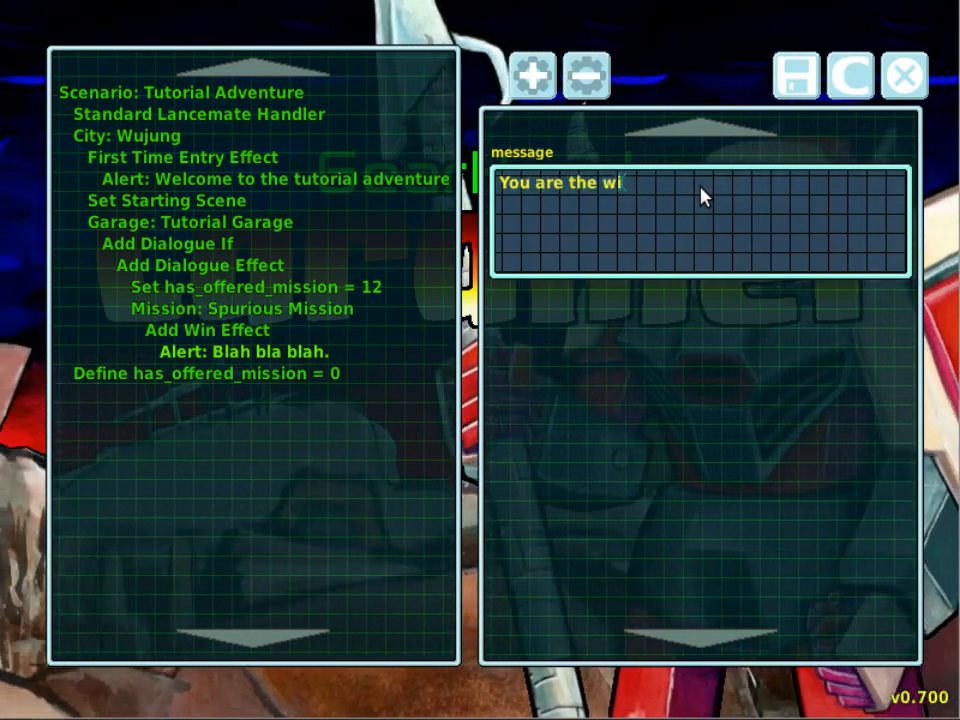
pyautogui.write('nner')
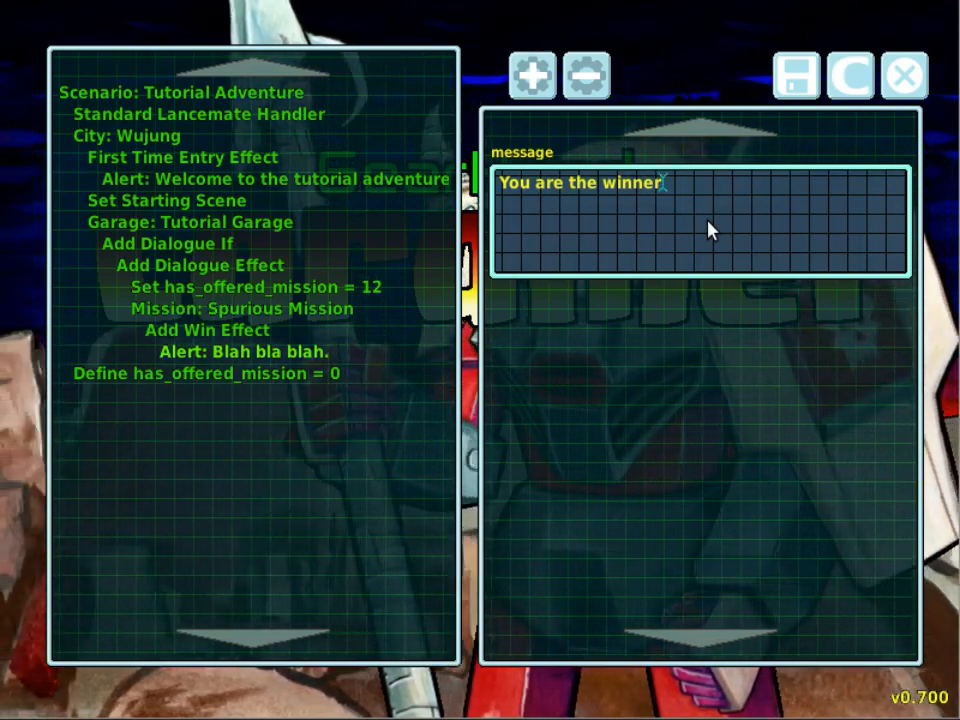
pyautogui.write('.')
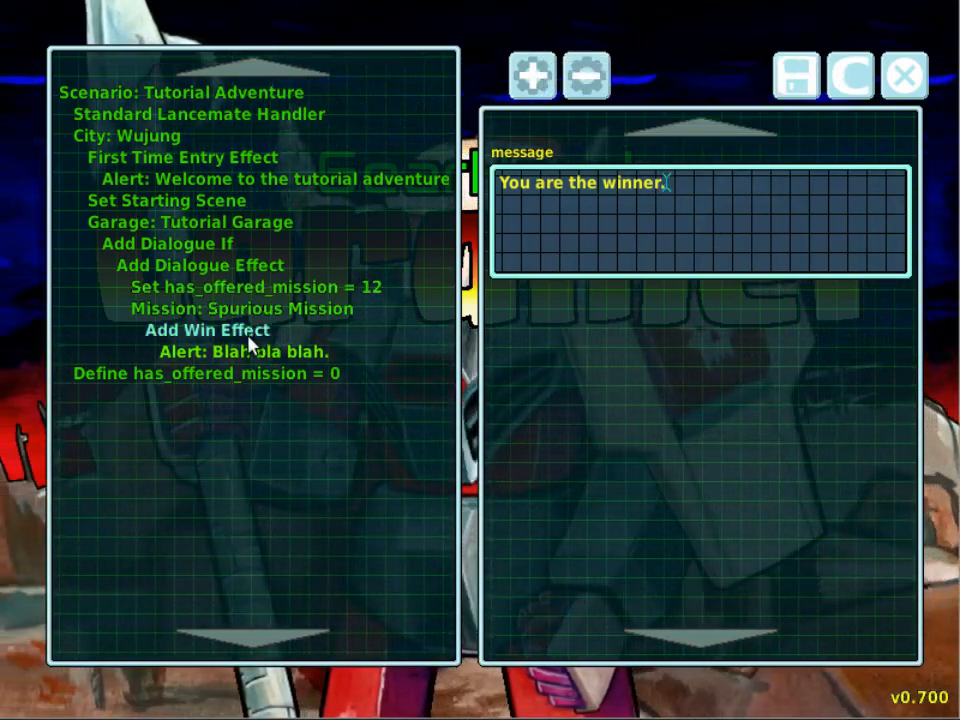
# - Add an End Scenario effect under the mission's win effect
pyautogui.click(249, 338)
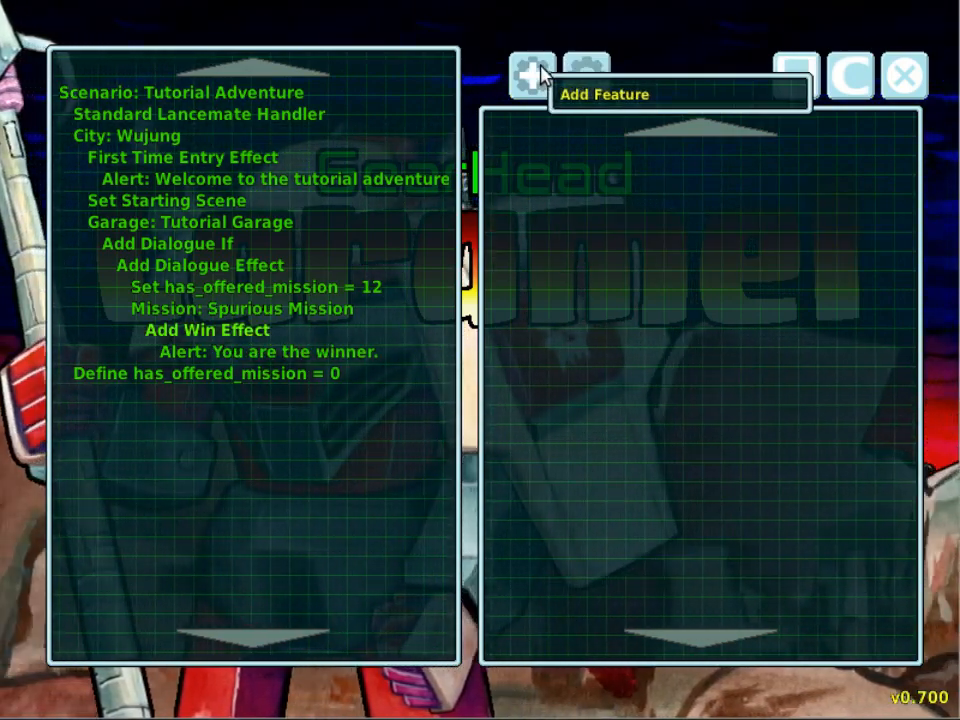
pyautogui.click(540, 75)
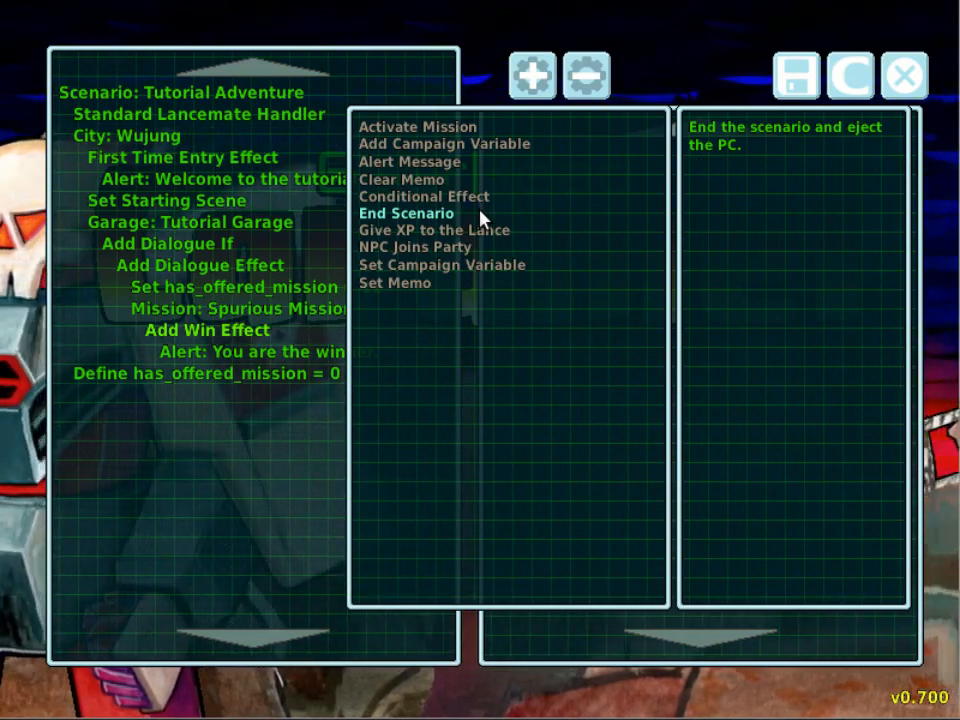
pyautogui.click(480, 214)
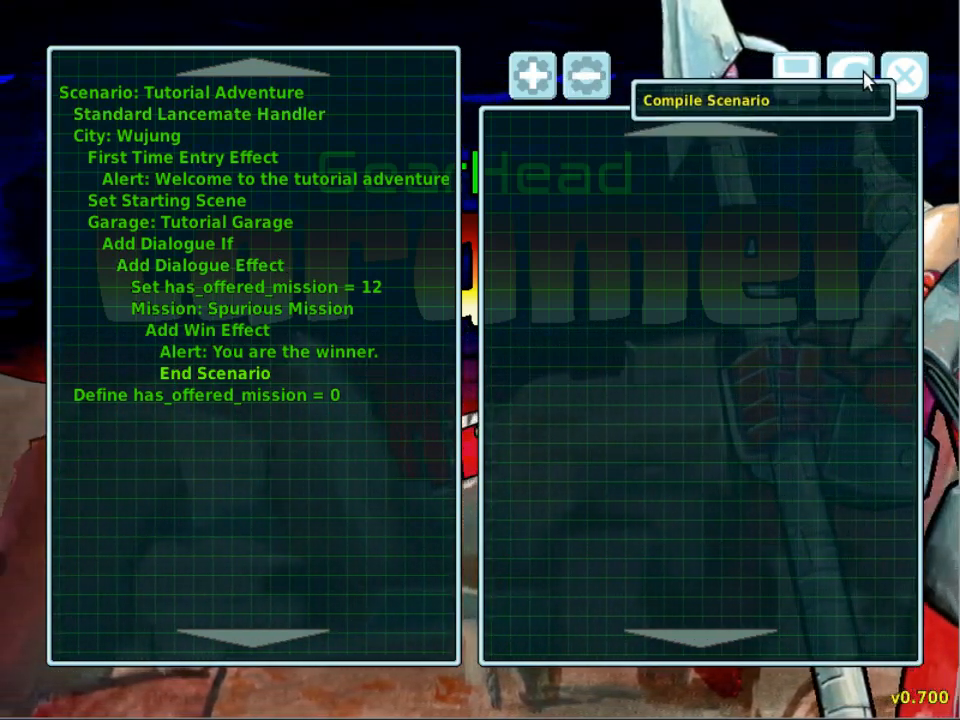
# - Compile the Tutorial Adventure scenario and leave the scenario editor
pyautogui.click(865, 80)
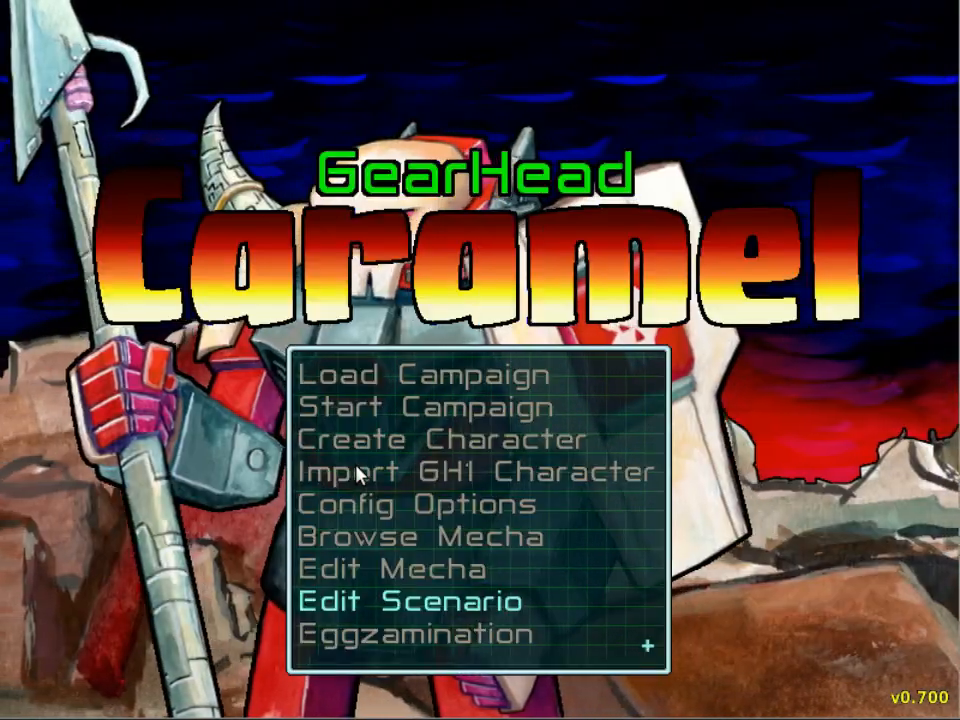
pyautogui.press('Escape')
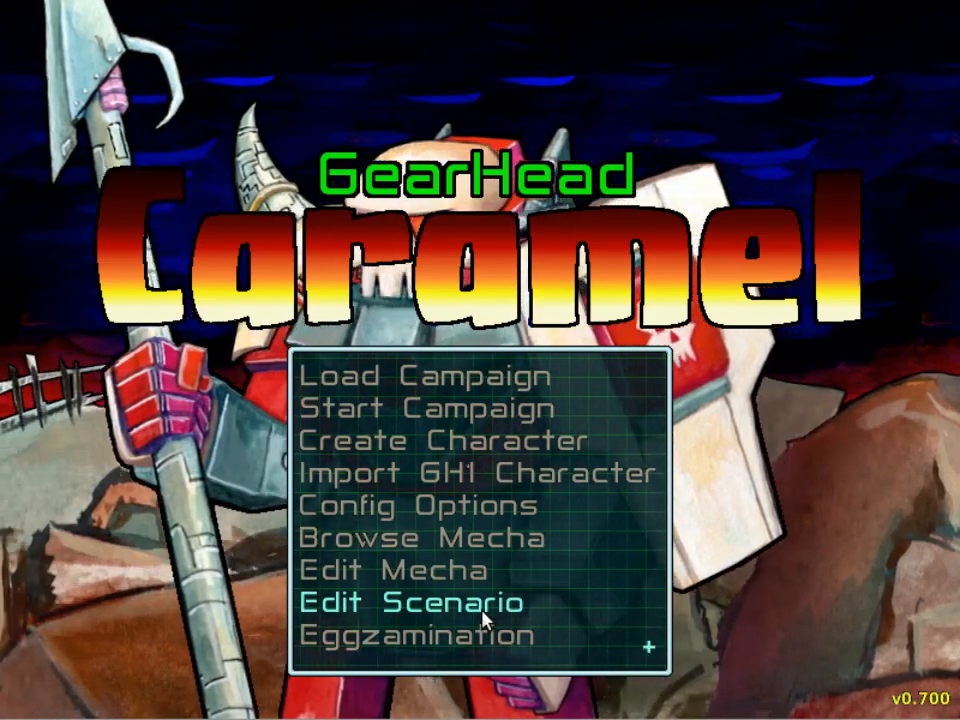
# - Start a new campaign with the character Scarn
pyautogui.press('Up')
pyautogui.press('Up')
pyautogui.press('Up')
pyautogui.press('Up')
pyautogui.press('Up')
pyautogui.press('Up')
pyautogui.press('Up')
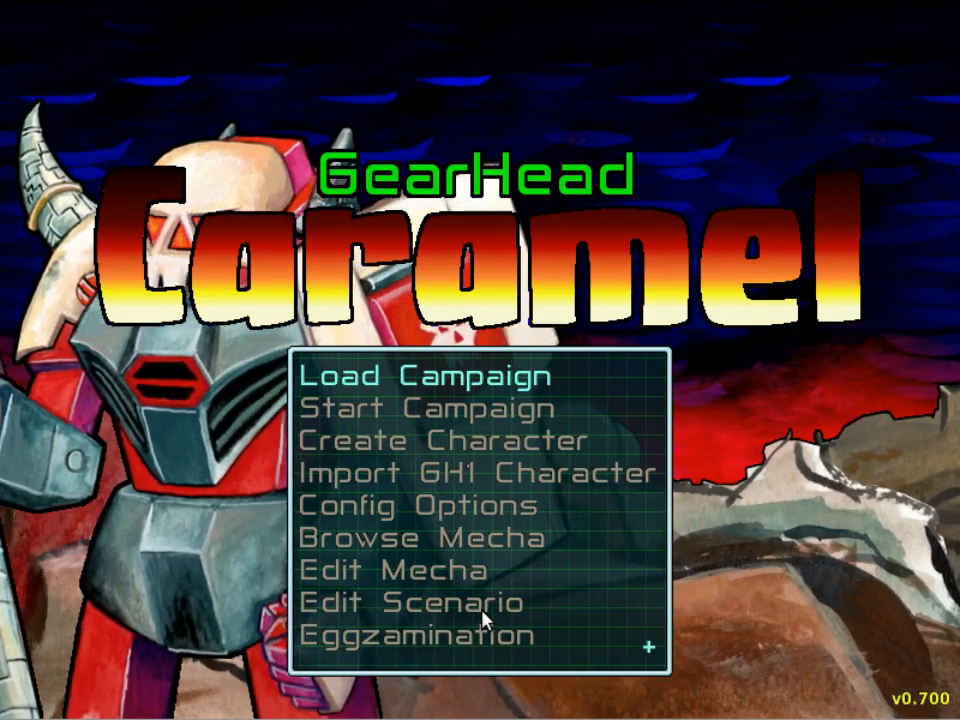
pyautogui.press('Down')
pyautogui.press('Return')
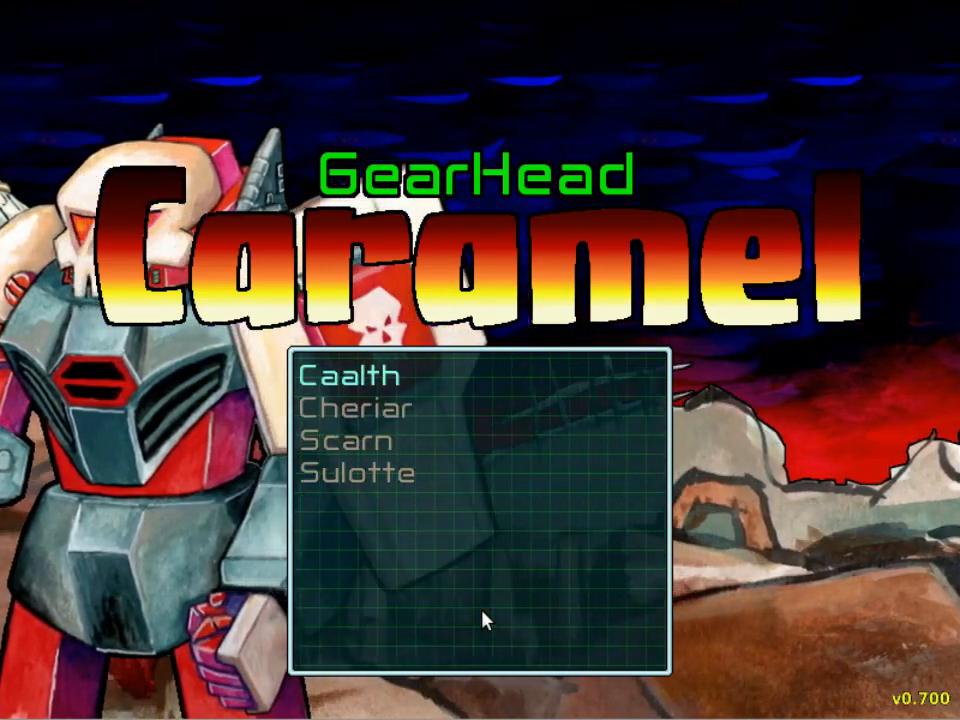
pyautogui.press('Down')
pyautogui.press('Down')
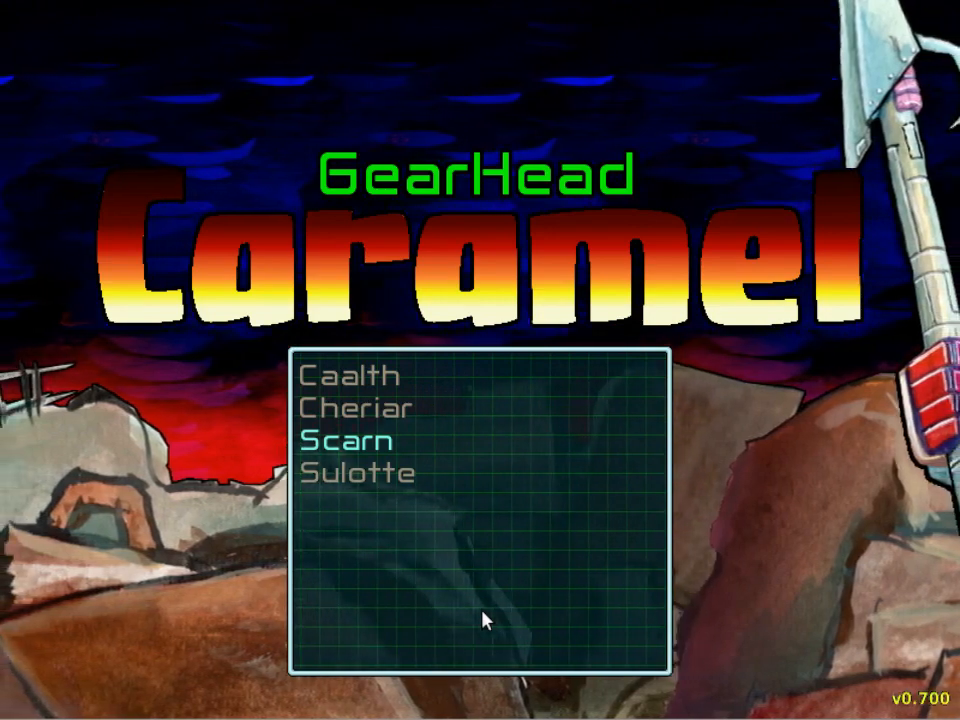
pyautogui.press('Return')
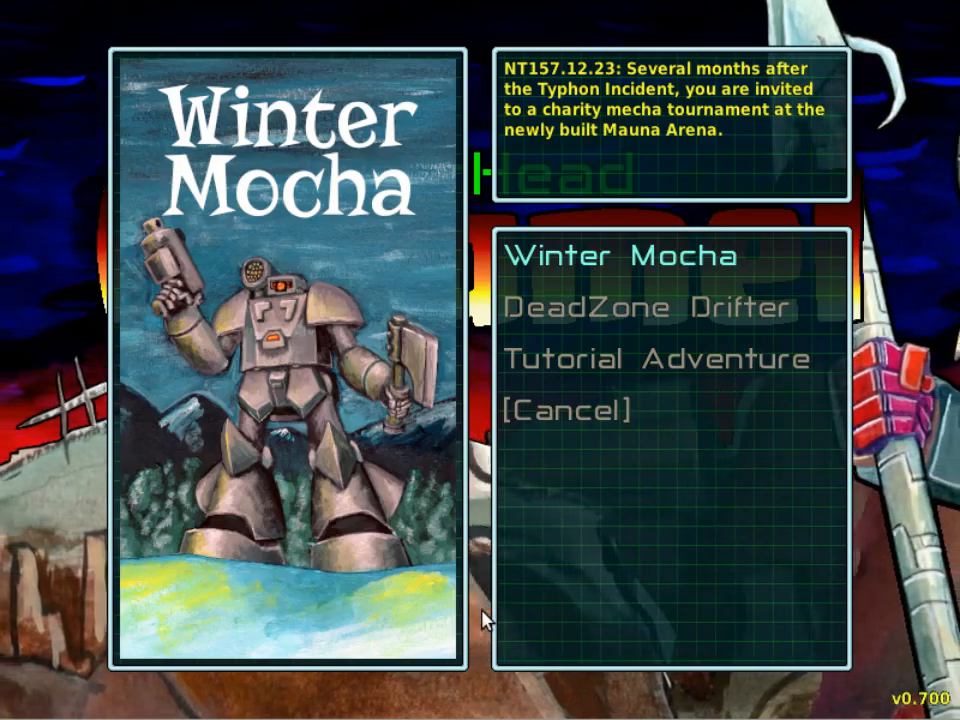
# - Choose the Tutorial Adventure scenario for the campaign and dismiss its welcome alert
pyautogui.press('Down')
pyautogui.press('Down')
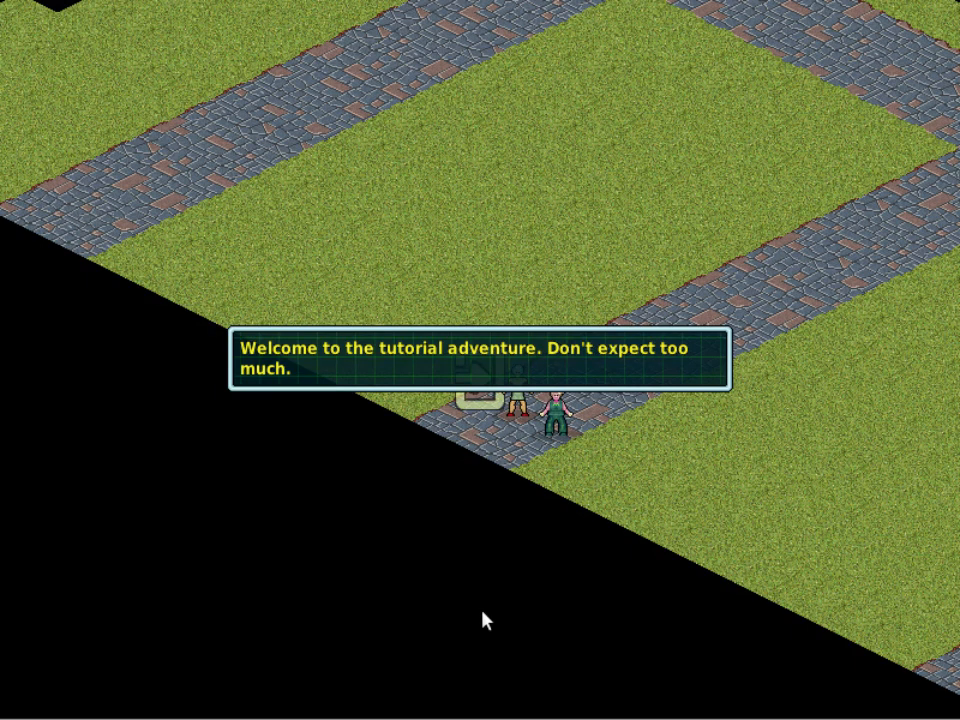
pyautogui.click(482, 612)
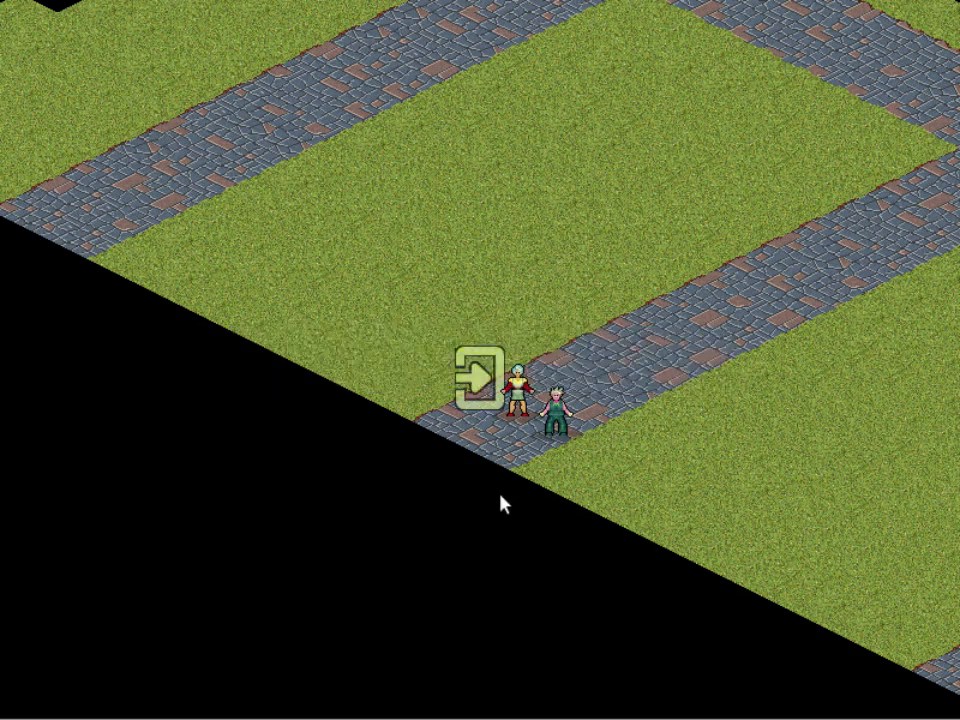
# - Talk to the robot lancemate Chel 509 beside the city entrance and end the conversation
pyautogui.moveTo(521, 418)
pyautogui.moveTo(551, 431)
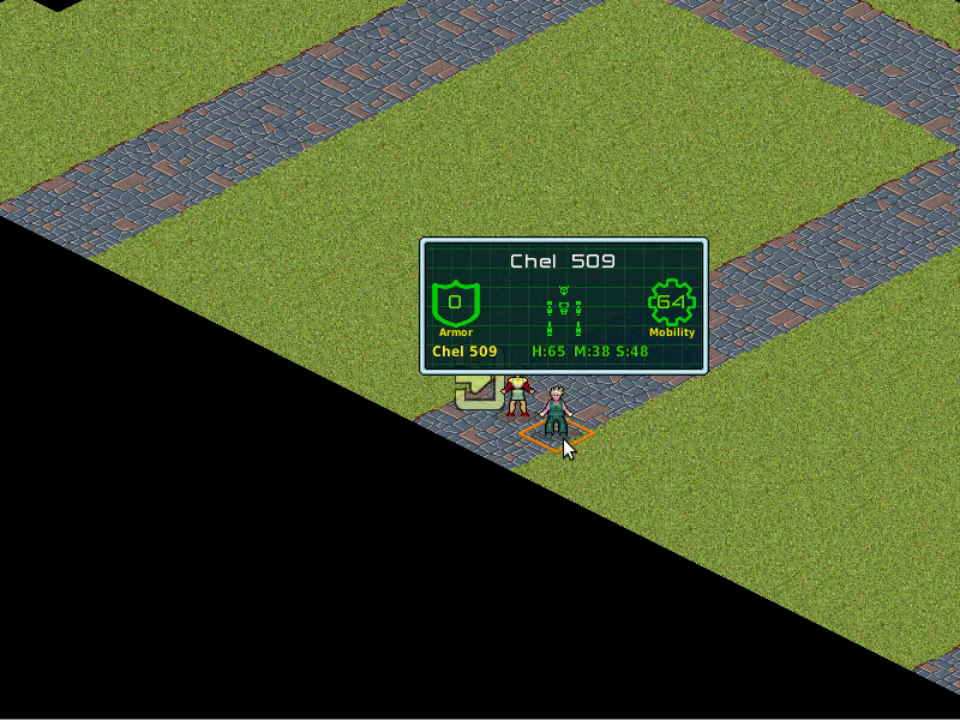
pyautogui.click(563, 439)
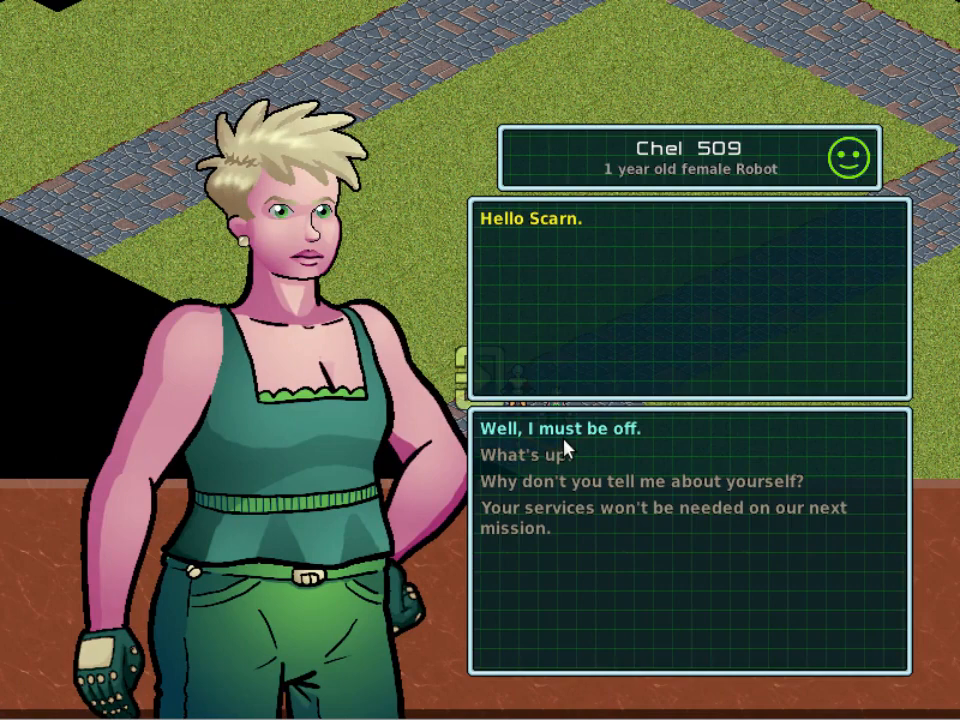
pyautogui.click(563, 440)
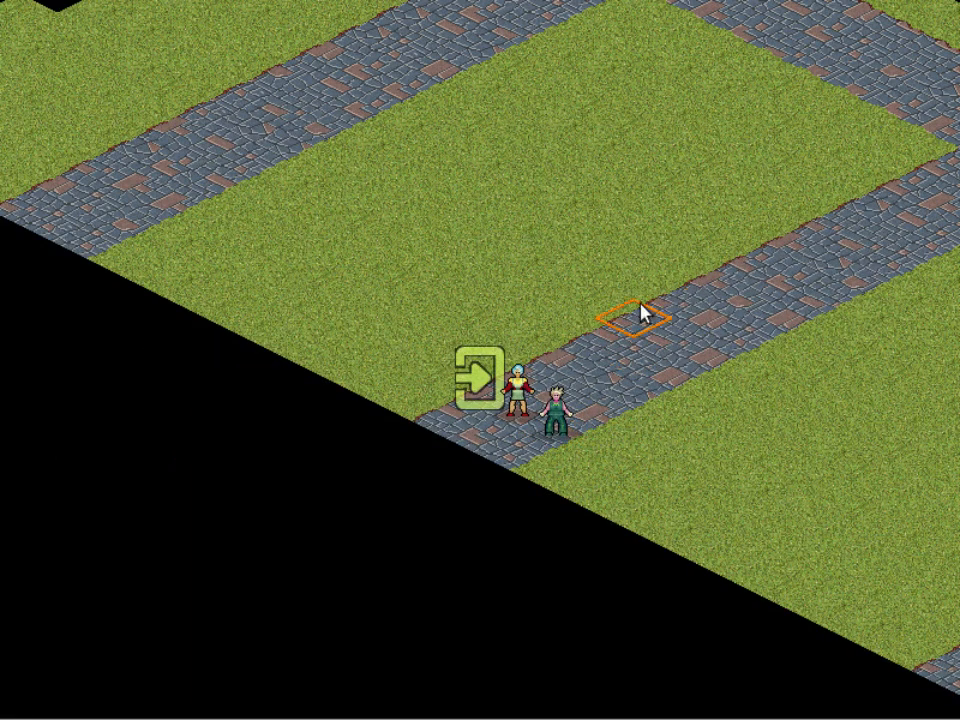
# - Enter the Tutorial Garage and ask the mechanic about needing a pilot for a mission, continuing through the reply
pyautogui.click(756, 154)
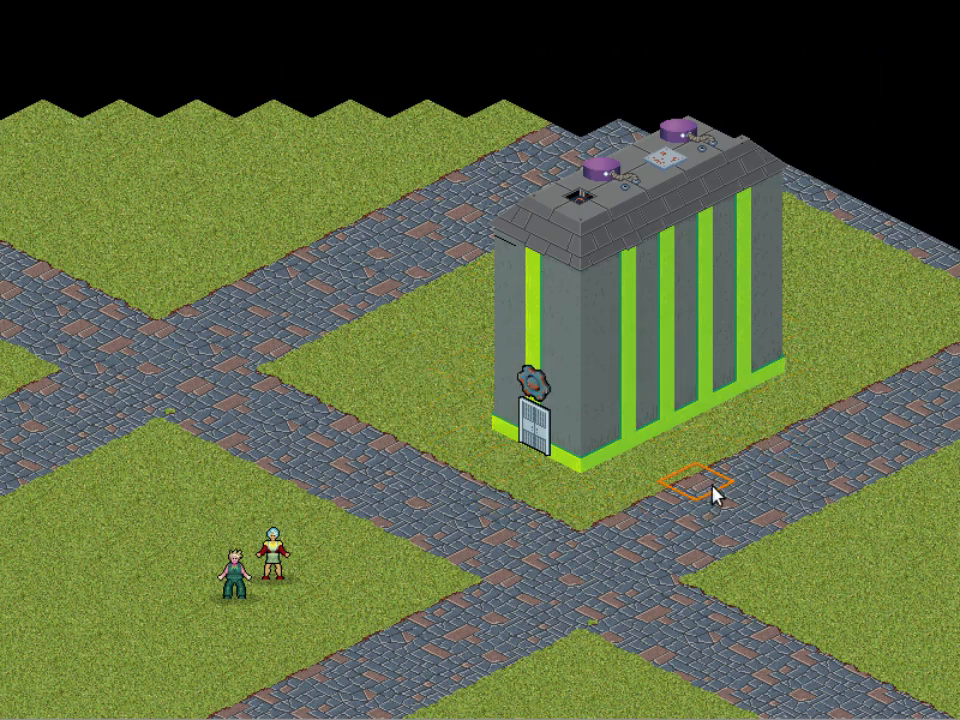
pyautogui.click(540, 455)
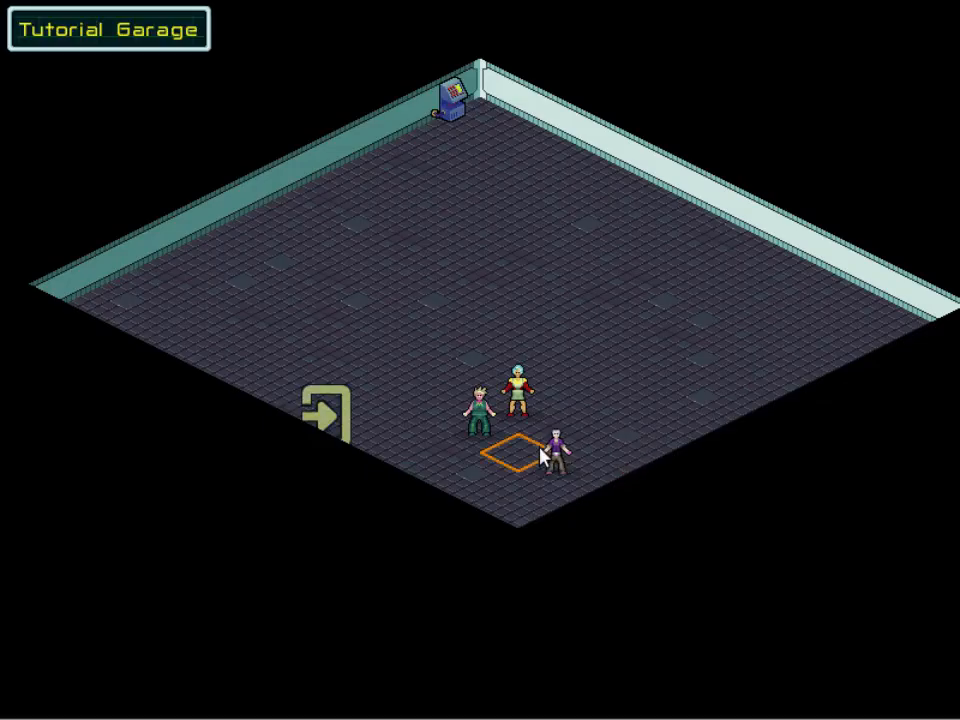
pyautogui.moveTo(562, 481)
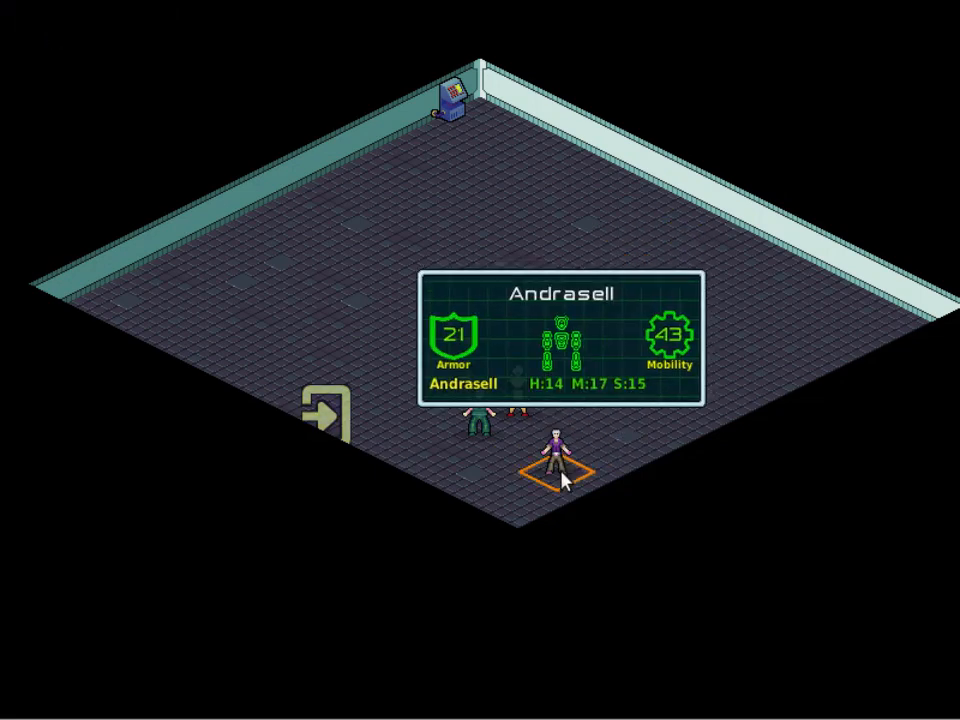
pyautogui.click(562, 481)
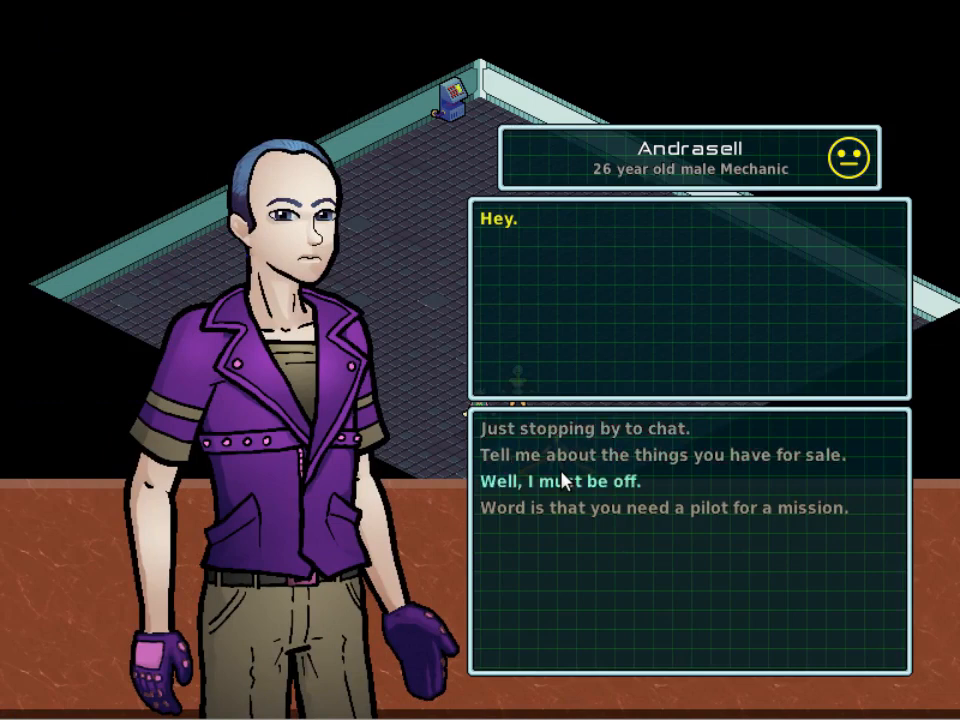
pyautogui.press('Down')
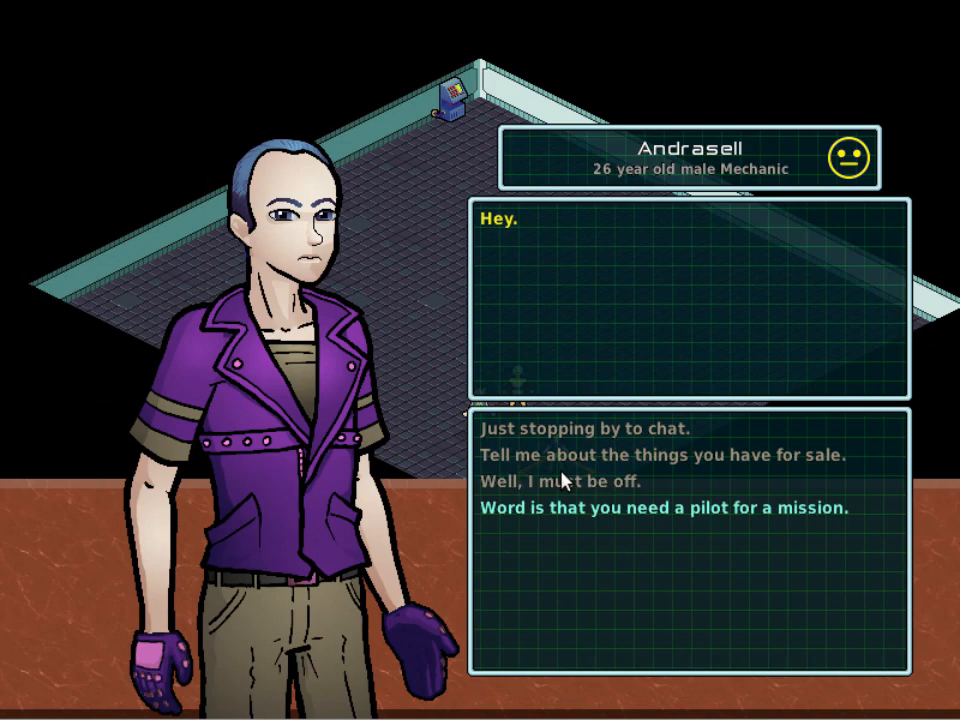
pyautogui.press('Return')
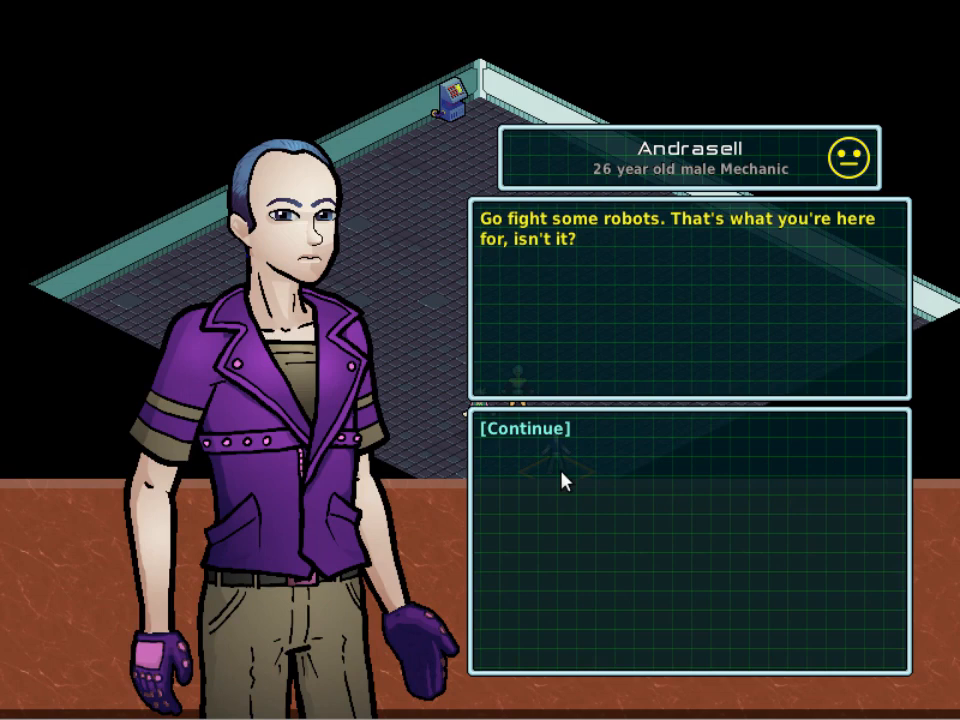
pyautogui.press('Return')
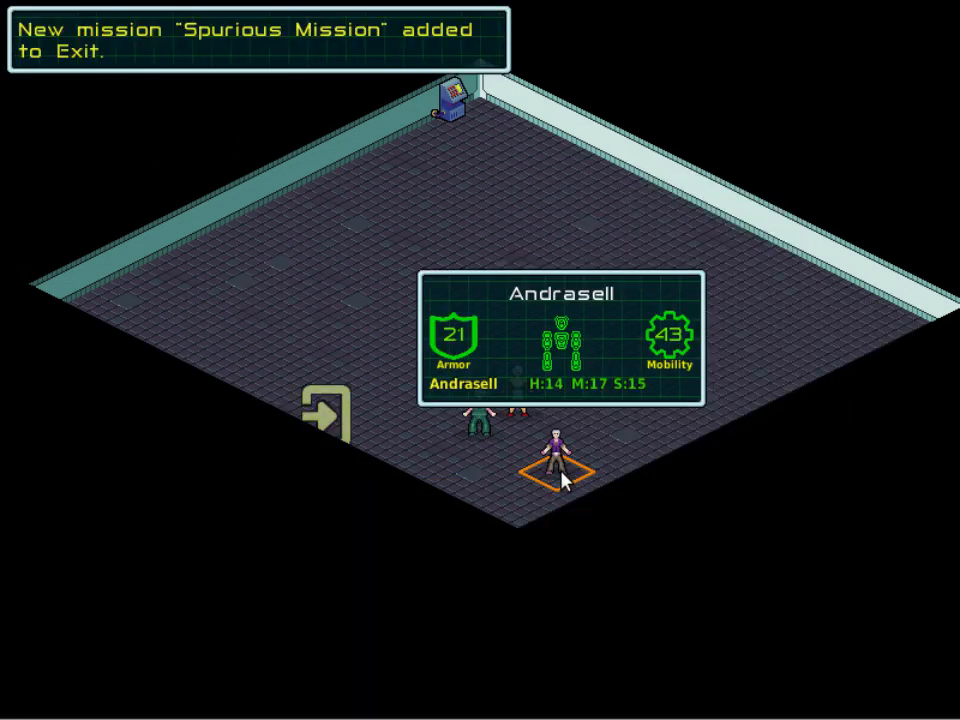
# - Talk to the garage mechanic again to check the dialogue options, end the conversation and leave the garage
pyautogui.click(555, 512)
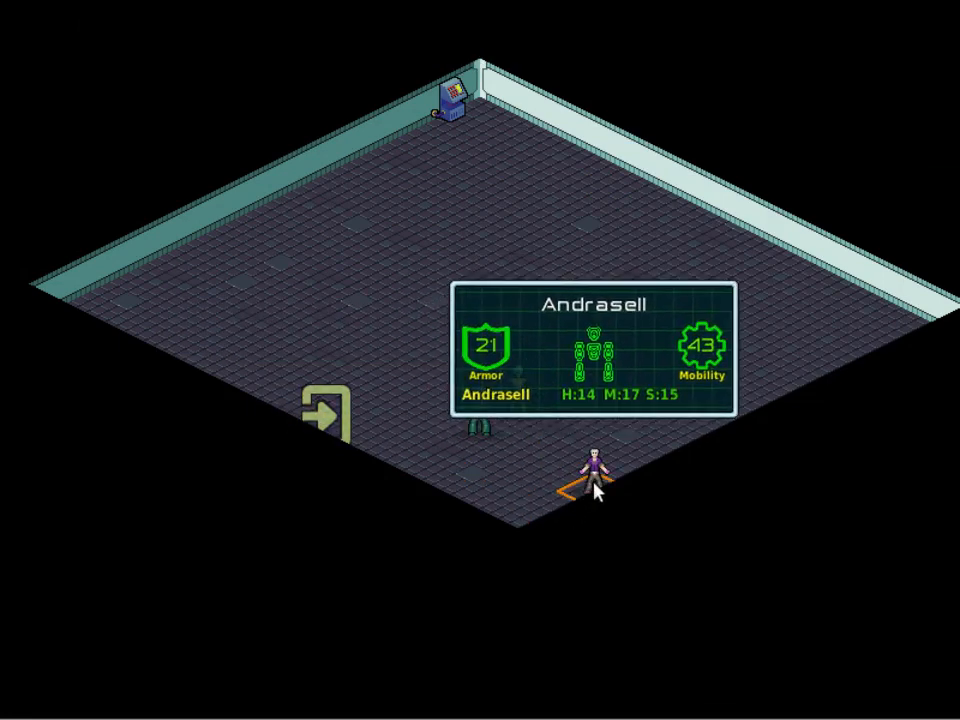
pyautogui.click(595, 485)
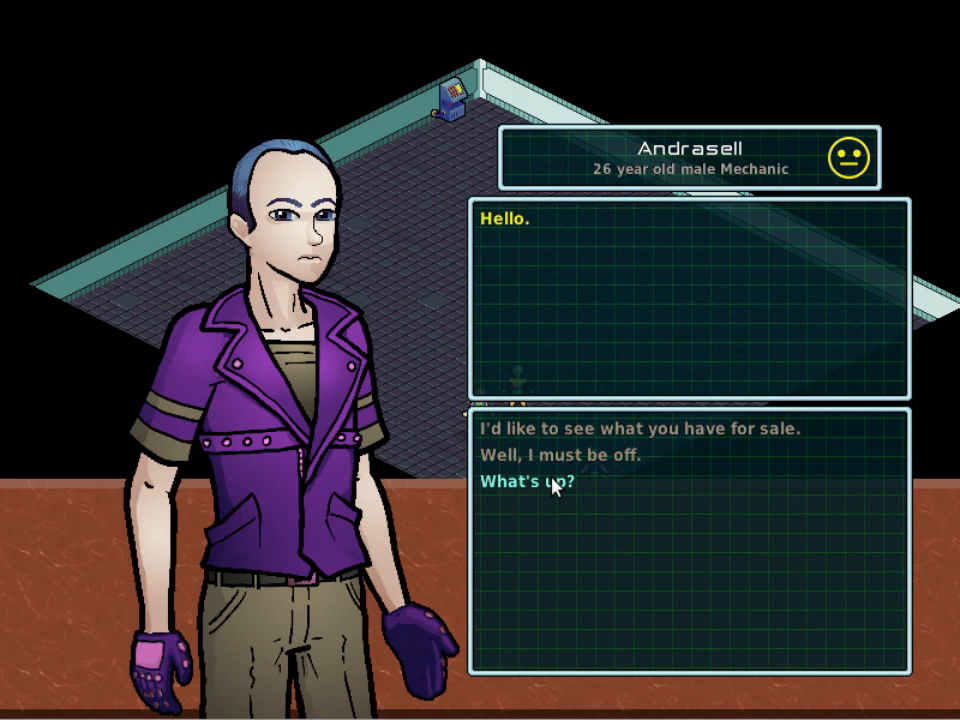
pyautogui.press('Up')
pyautogui.press('Return')
pyautogui.press('Return')
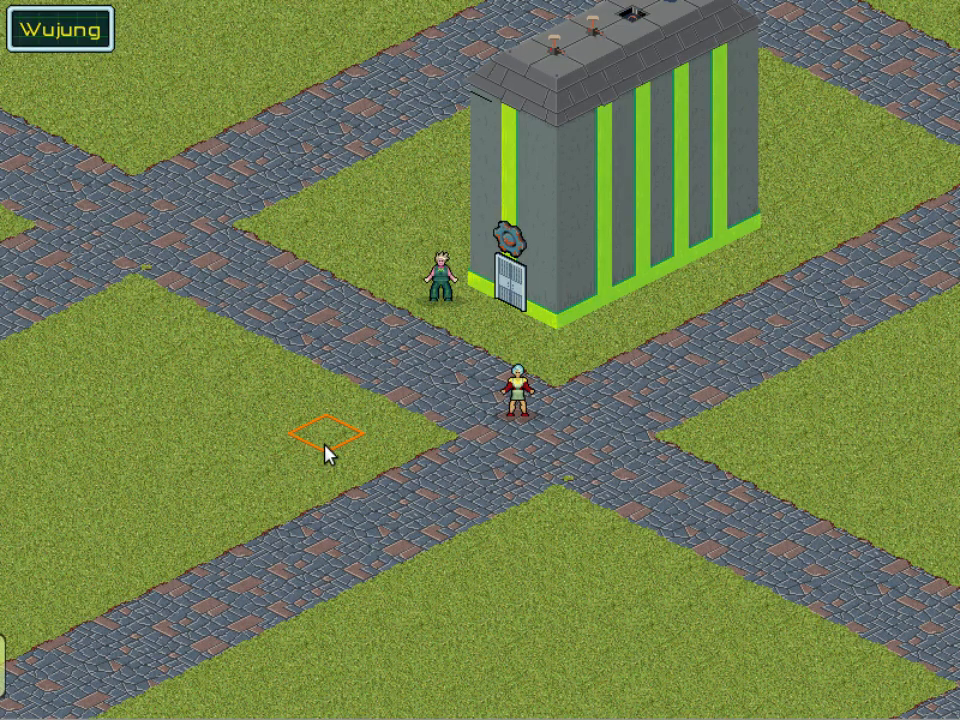
# - Walk back to the city exit in Wujung and travel to the Spurious Mission
pyautogui.moveTo(54, 690)
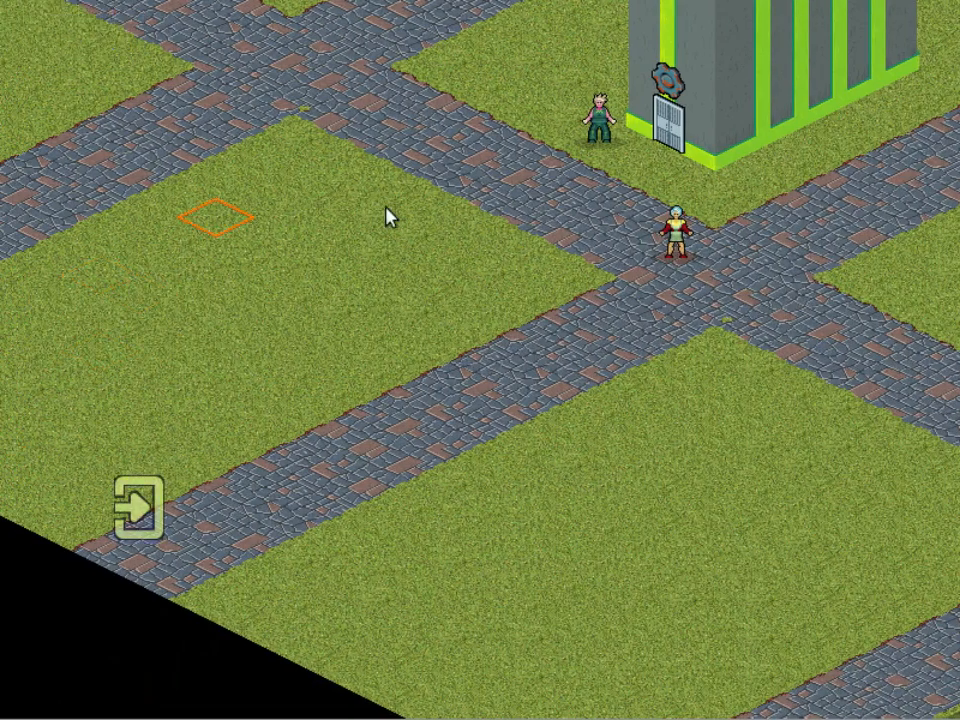
pyautogui.moveTo(409, 3)
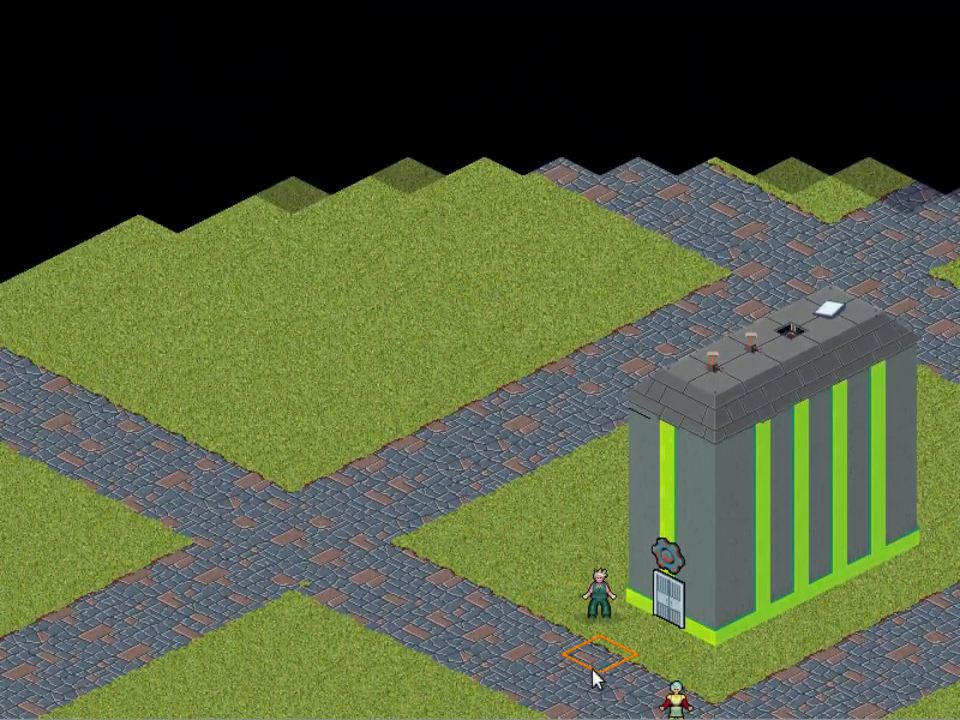
pyautogui.moveTo(838, 717)
pyautogui.moveTo(374, 717)
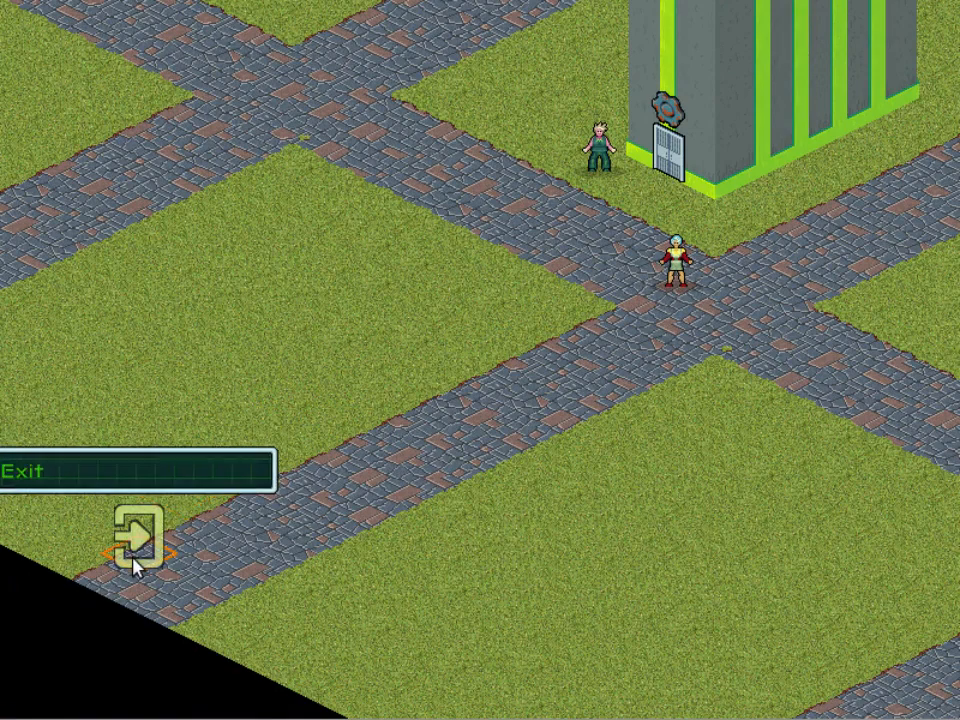
pyautogui.click(134, 560)
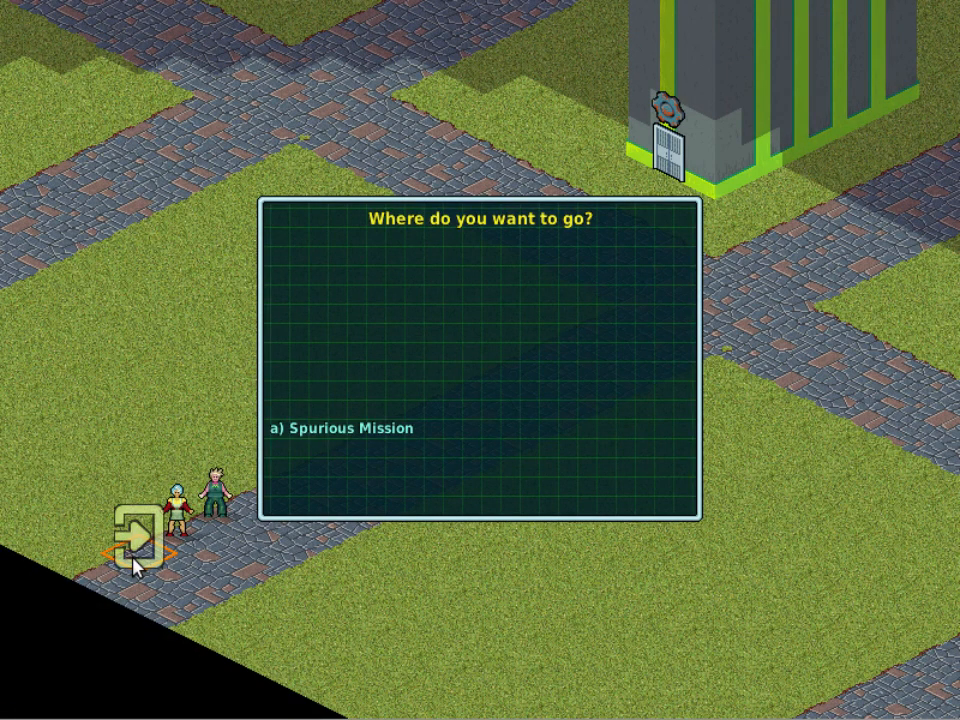
pyautogui.press('a')
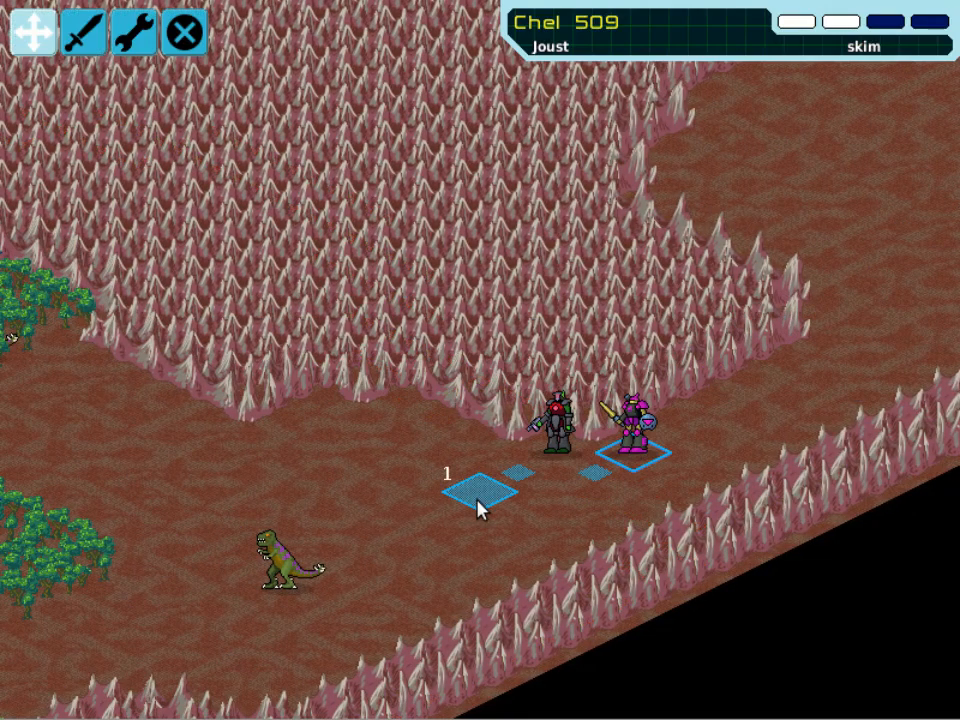
# - Charge the nearest Megosaur with Chel 509's Plasma Lance and strike it again with a basic attack
pyautogui.click(286, 605)
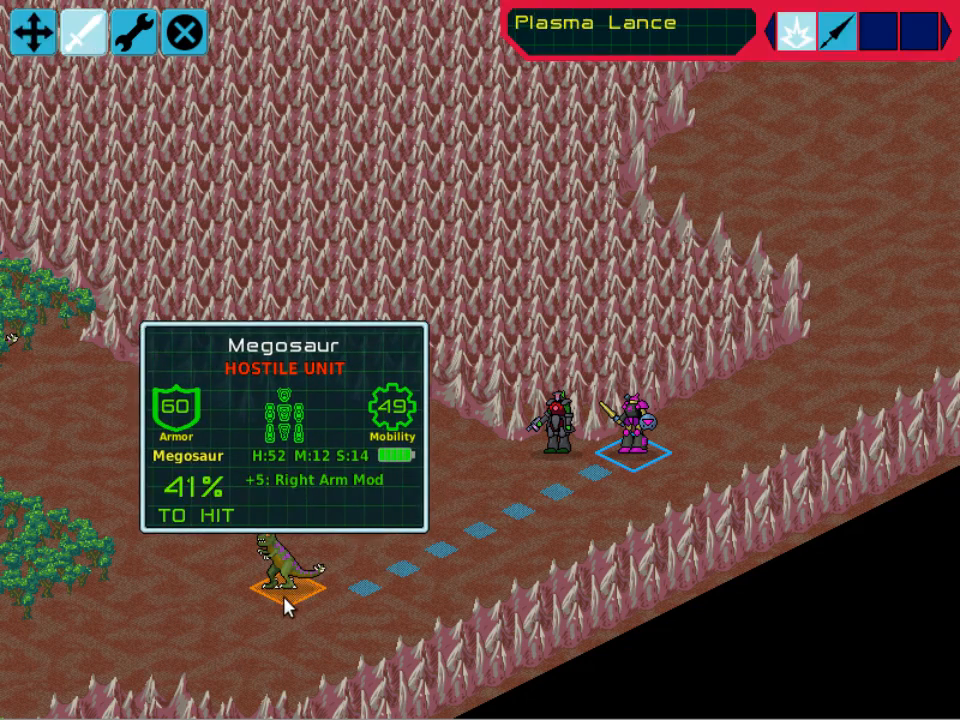
pyautogui.press('Right')
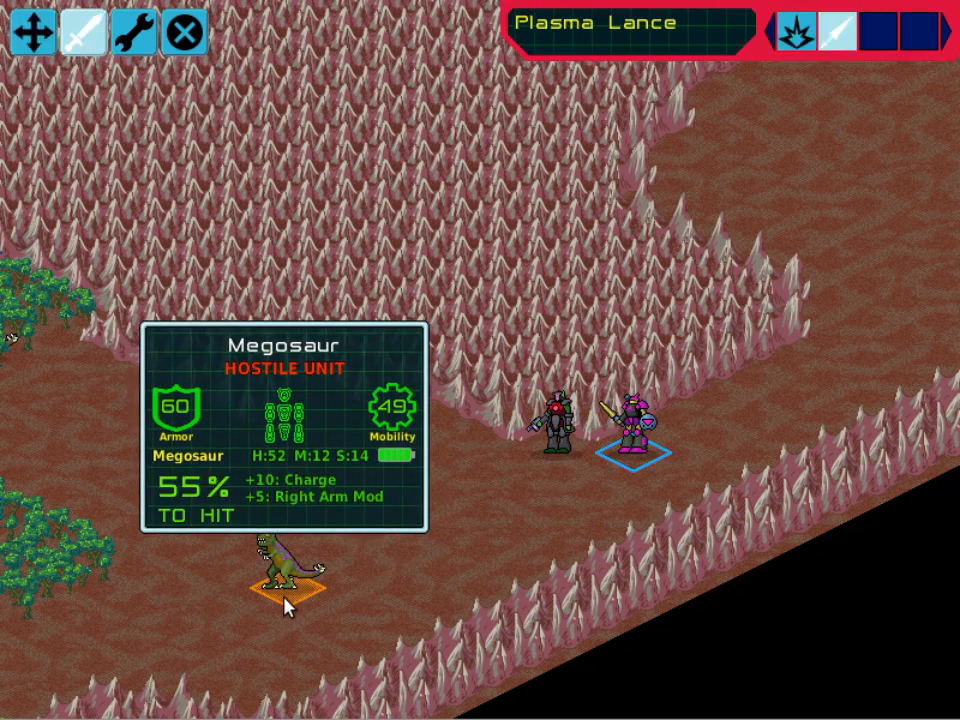
pyautogui.click(286, 605)
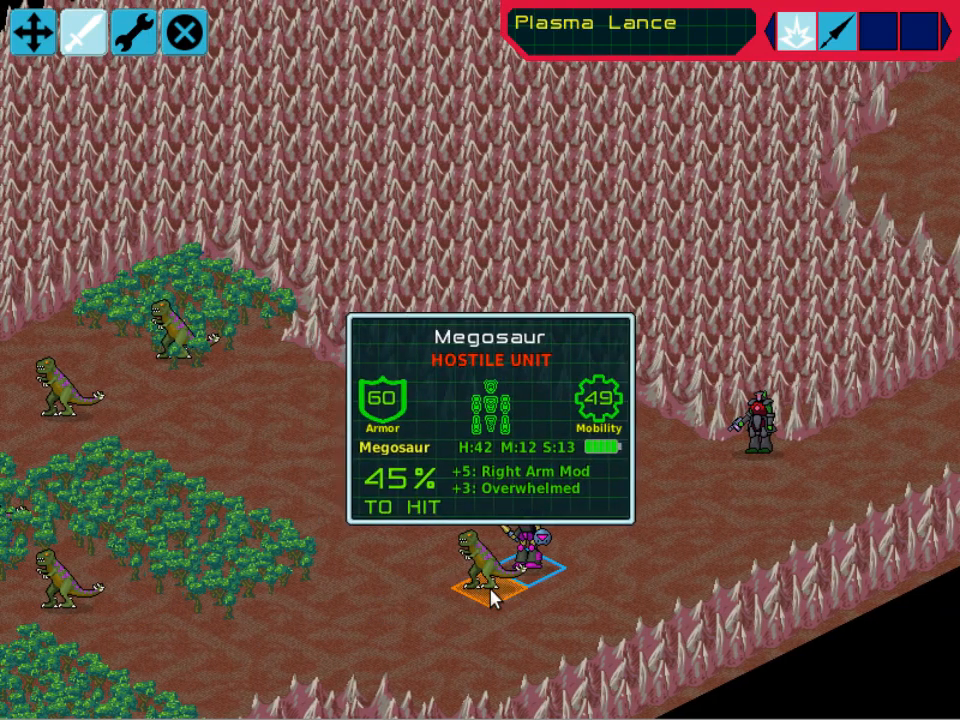
pyautogui.click(490, 597)
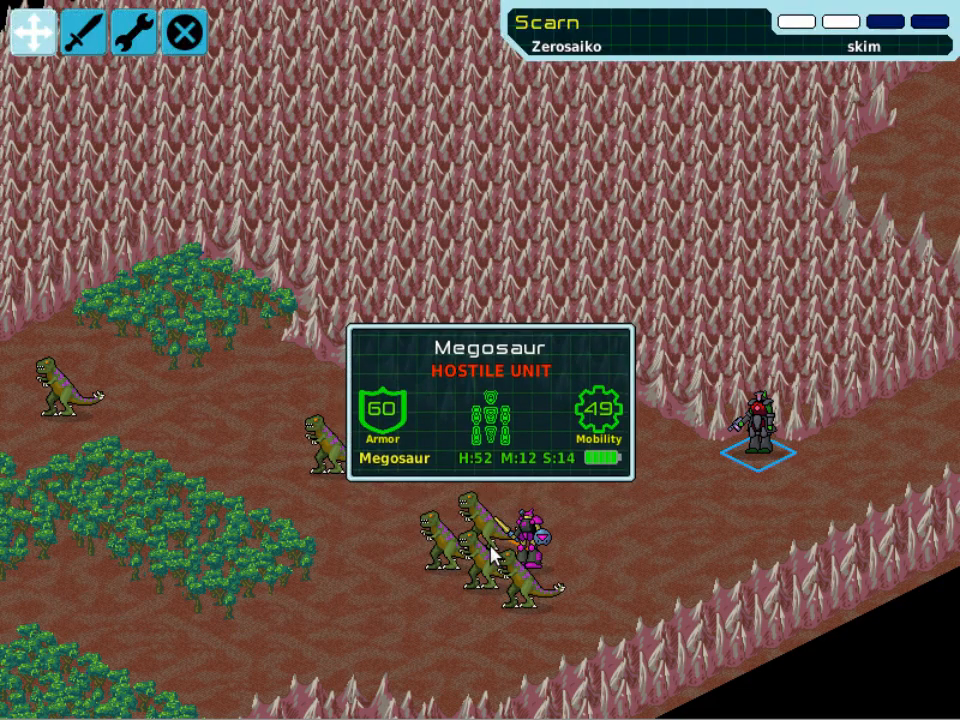
# - Advance Scarn on the Megosaur group with a Beam Sword attack, and strike an adjacent Megosaur with Chel 509's Plasma Lance
pyautogui.click(491, 554)
pyautogui.scroll(-1, 491, 554)
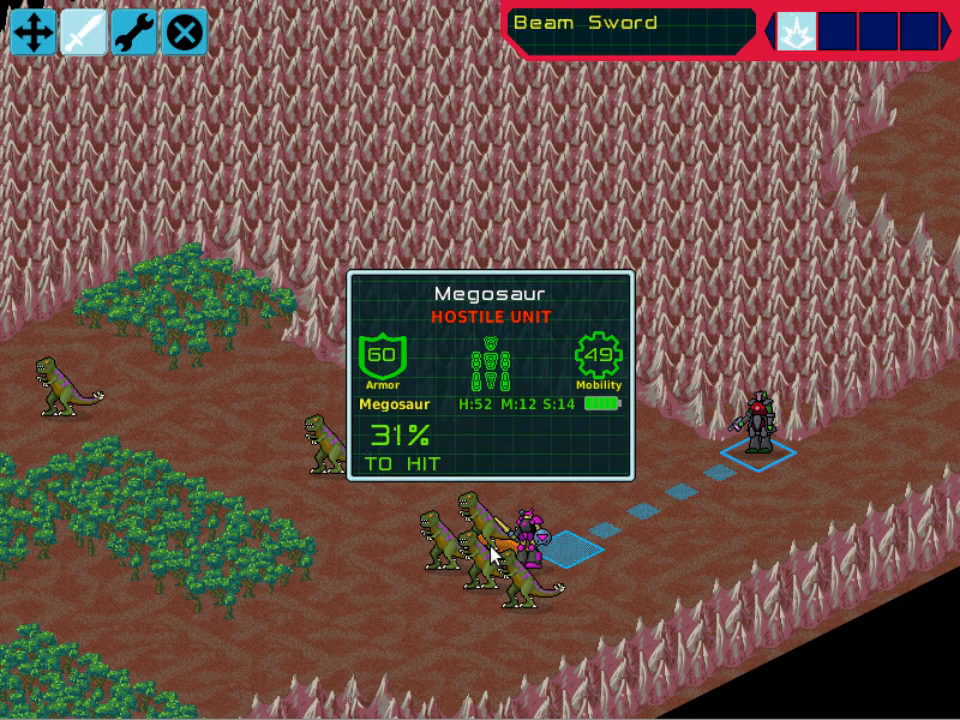
pyautogui.click(491, 554)
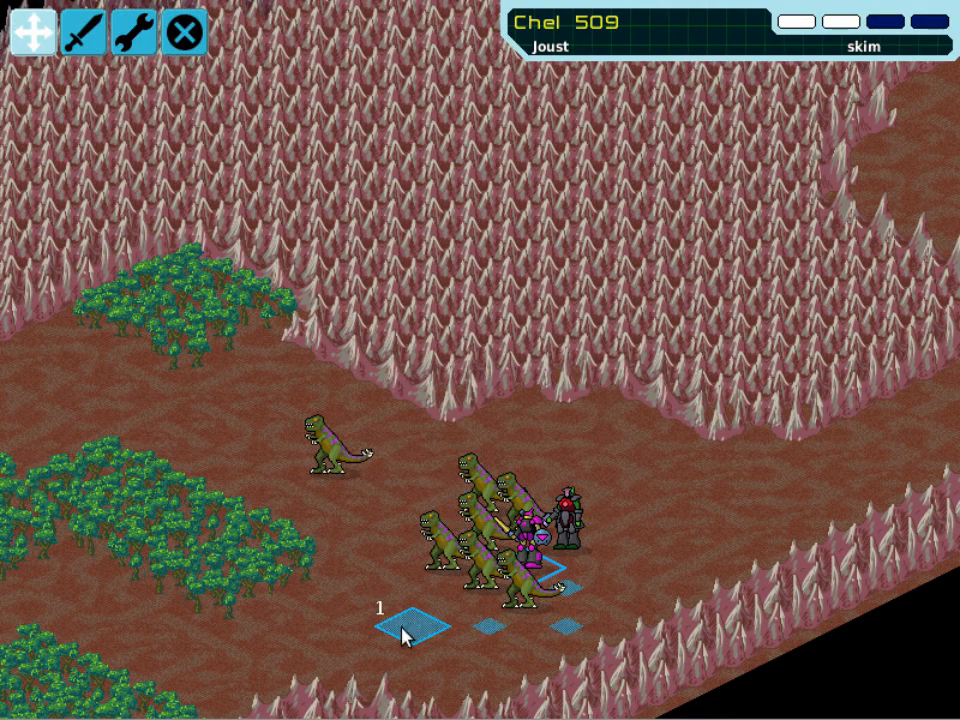
pyautogui.click(530, 615)
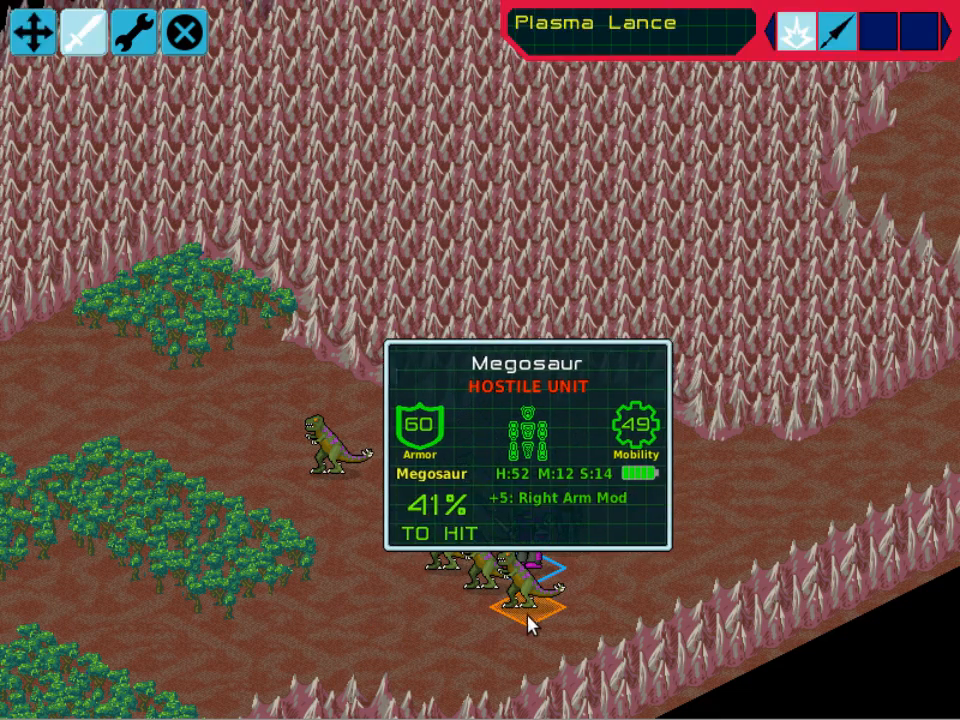
pyautogui.click(528, 616)
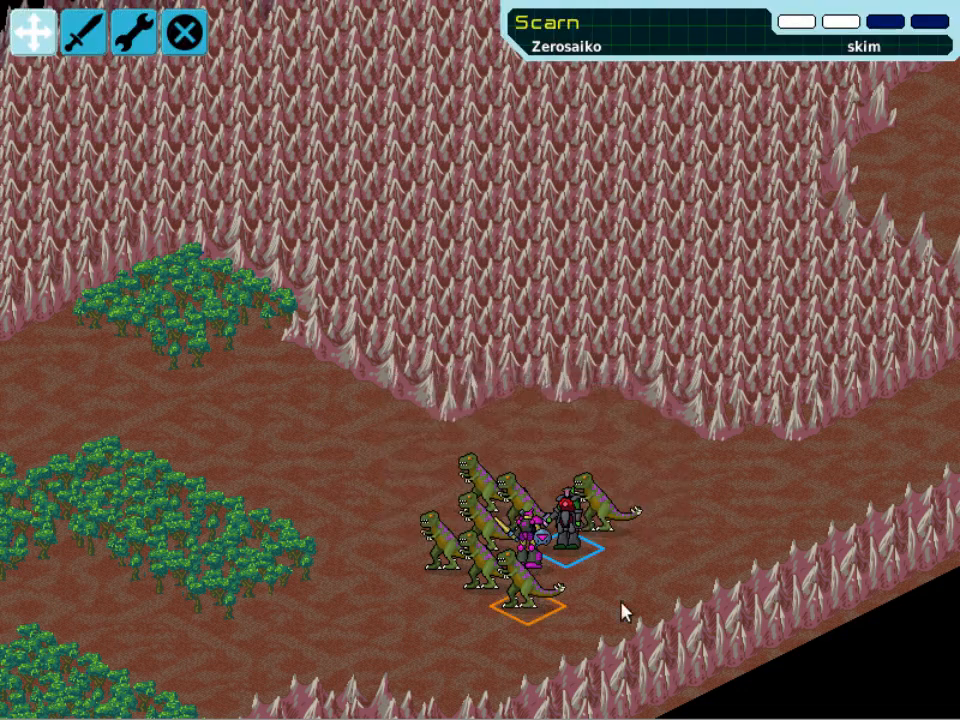
# - Attack the Megosaur right behind Scarn twice with the Beam Sword
pyautogui.click(606, 529)
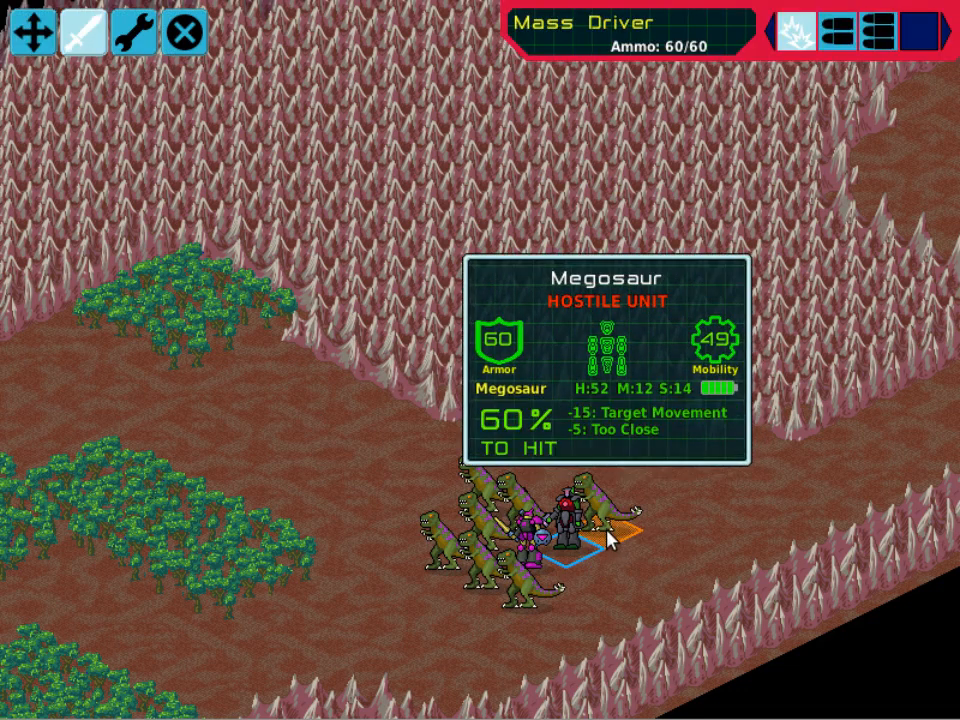
pyautogui.scroll(-1, 607, 530)
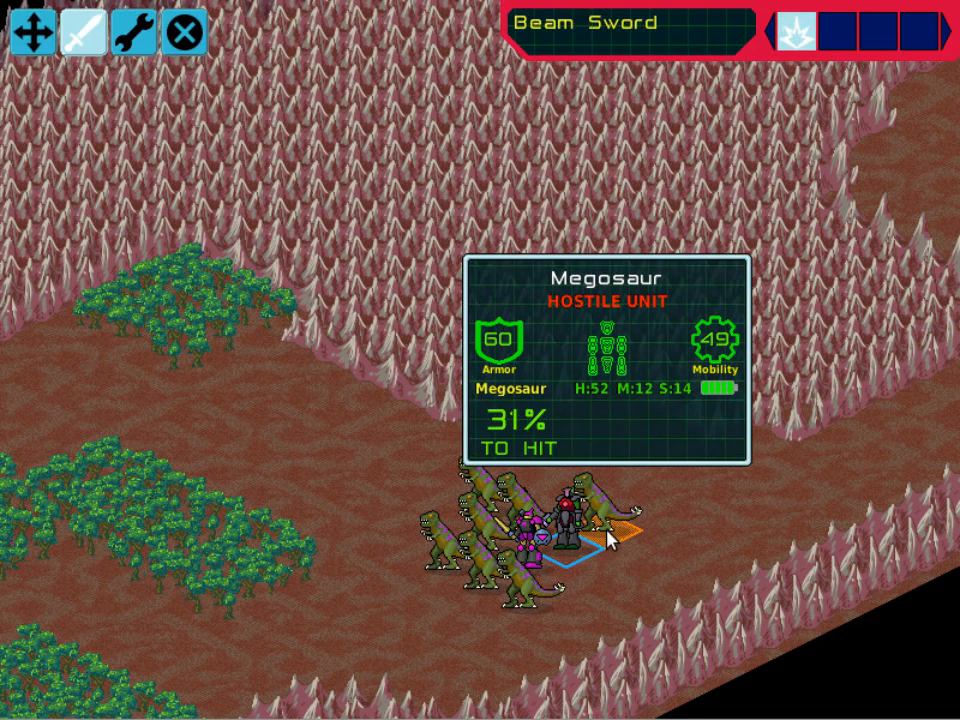
pyautogui.click(607, 537)
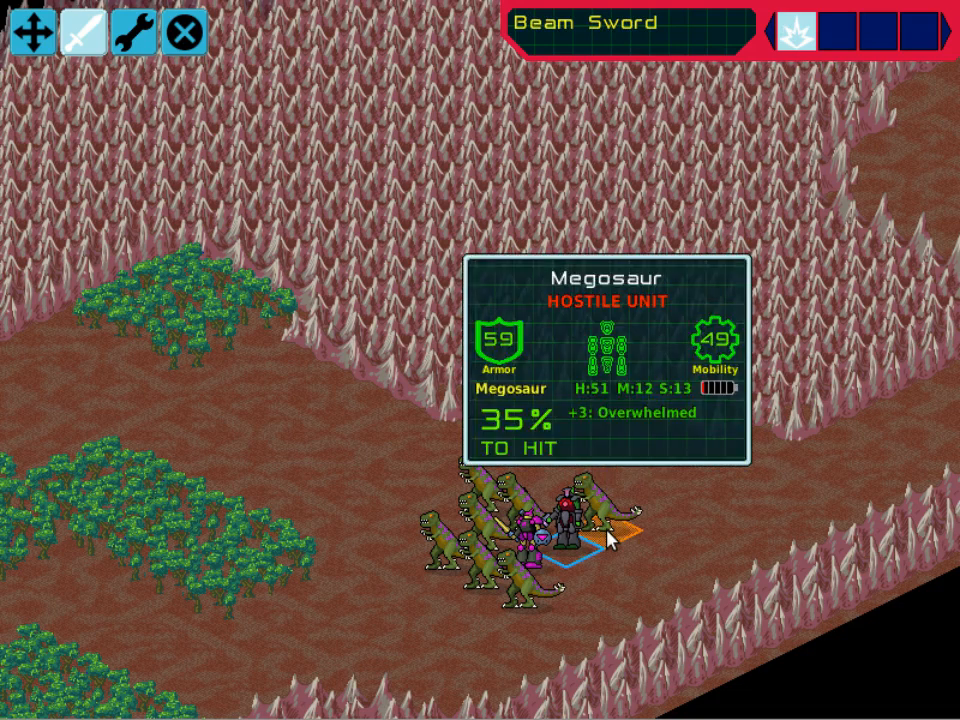
pyautogui.click(607, 537)
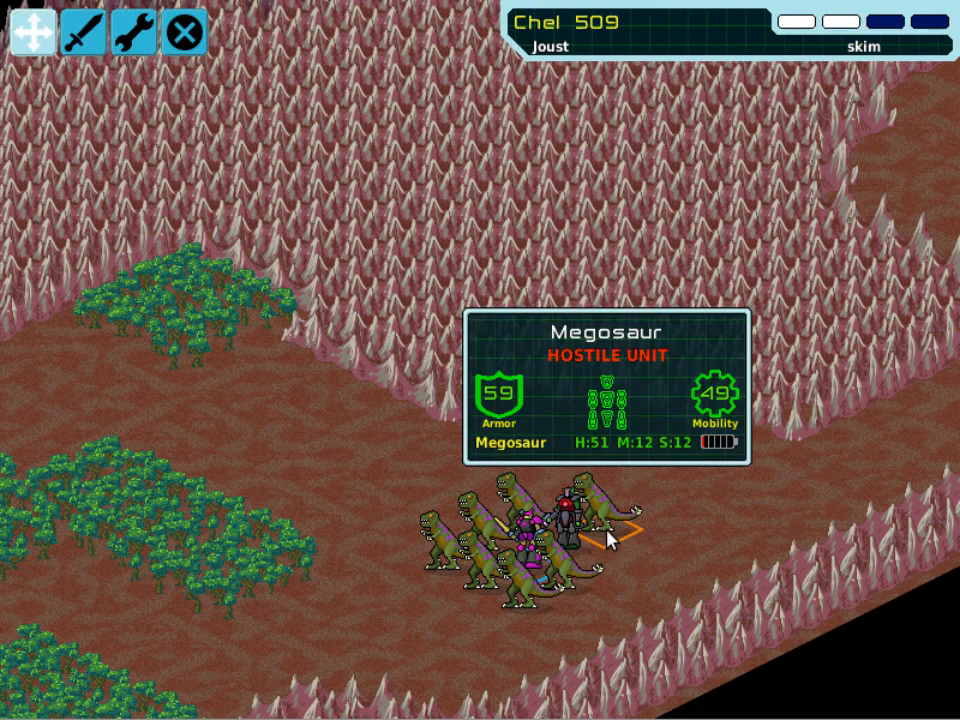
# - Use Chel 509's Plasma Lance and Scarn's Beam Sword against the Megosaurs closing in on each mecha
pyautogui.click(565, 583)
pyautogui.click(563, 583)
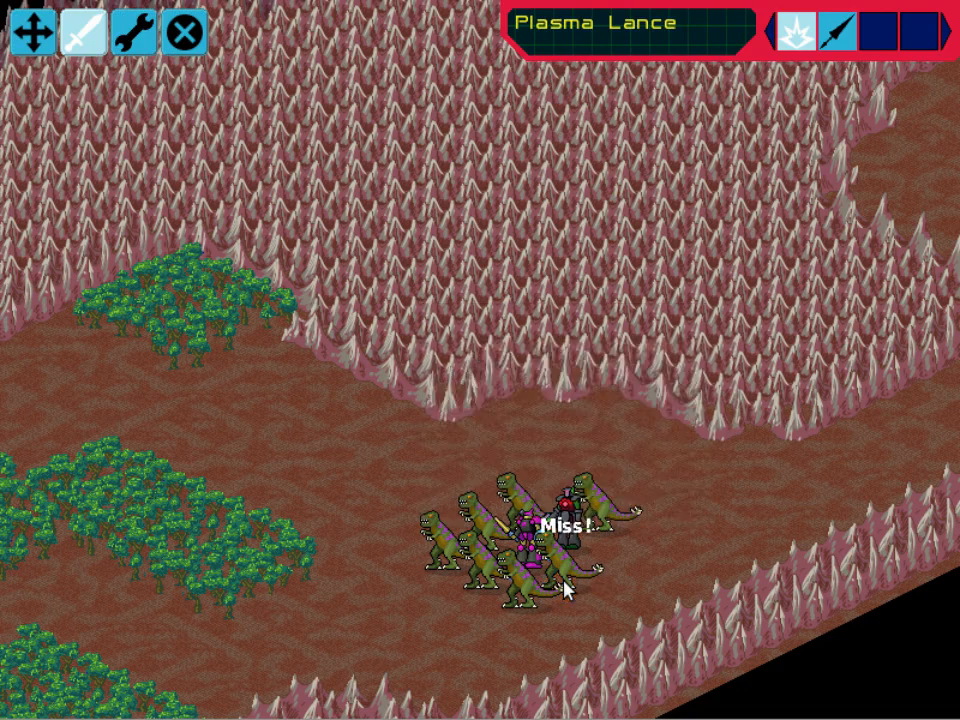
pyautogui.click(563, 583)
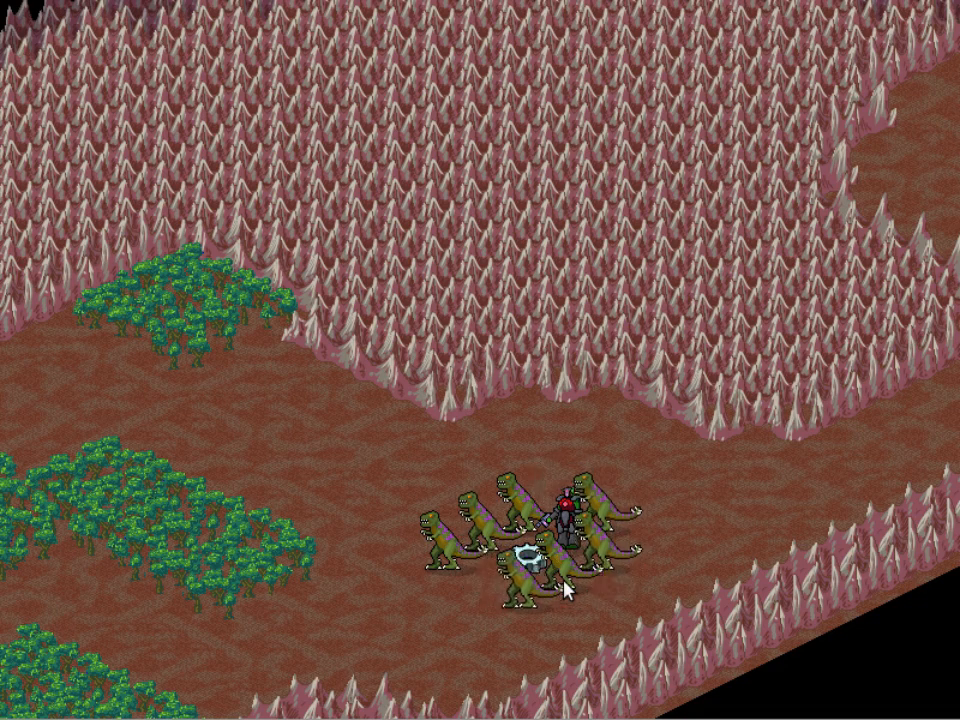
pyautogui.click(604, 532)
pyautogui.click(604, 532)
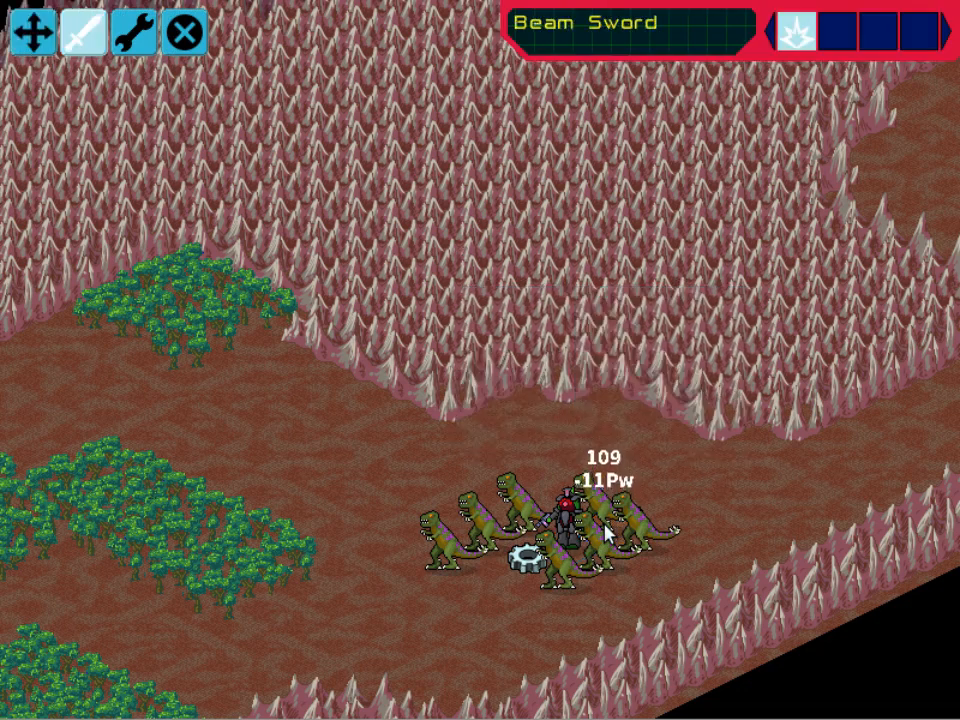
pyautogui.click(604, 532)
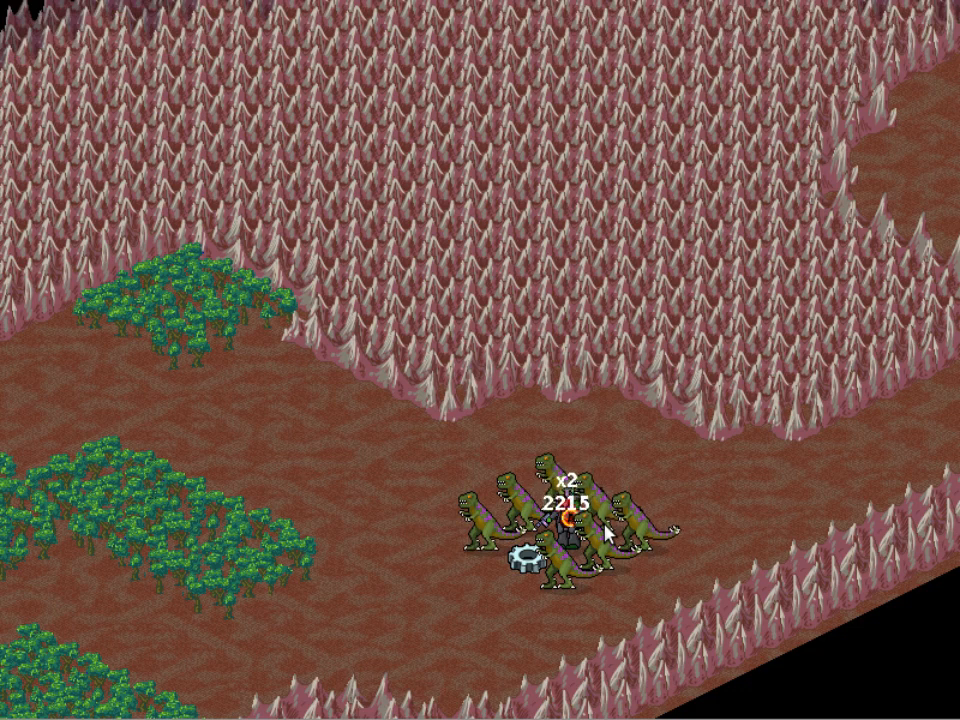
# - Fire Scarn's Mass Driver twice at the adjacent Megosaur and dismiss the mission result
pyautogui.click(604, 527)
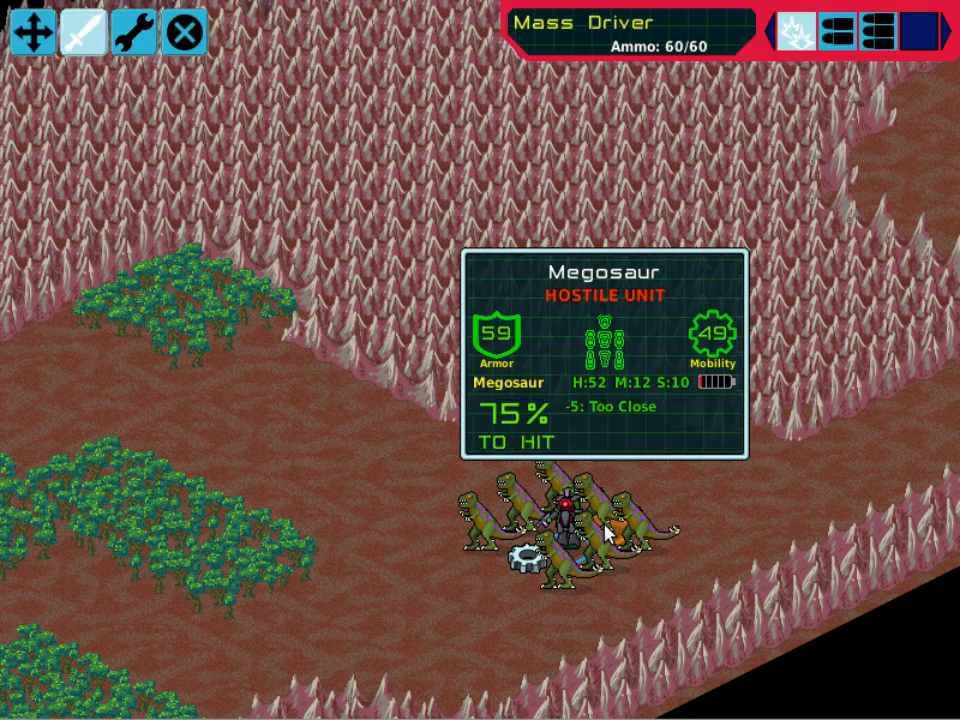
pyautogui.click(604, 527)
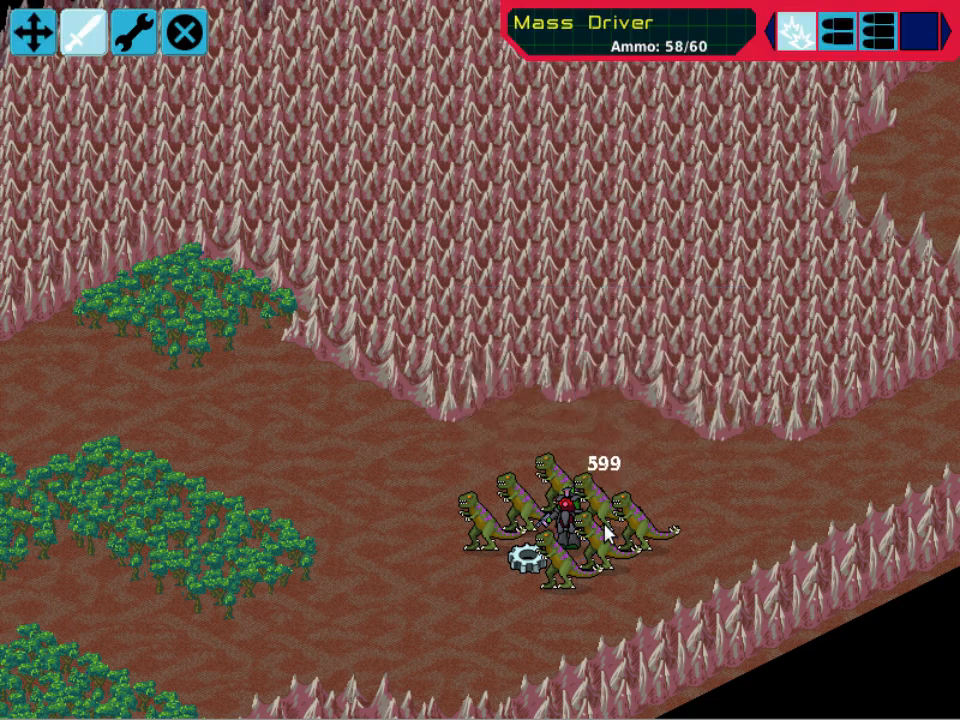
pyautogui.click(604, 527)
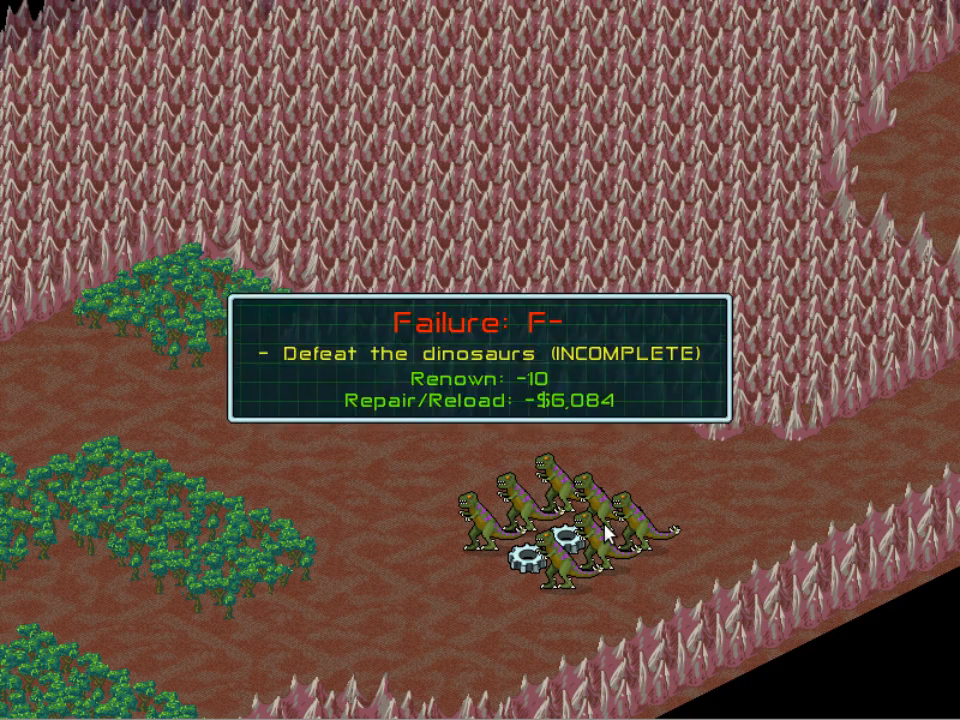
pyautogui.click(605, 525)
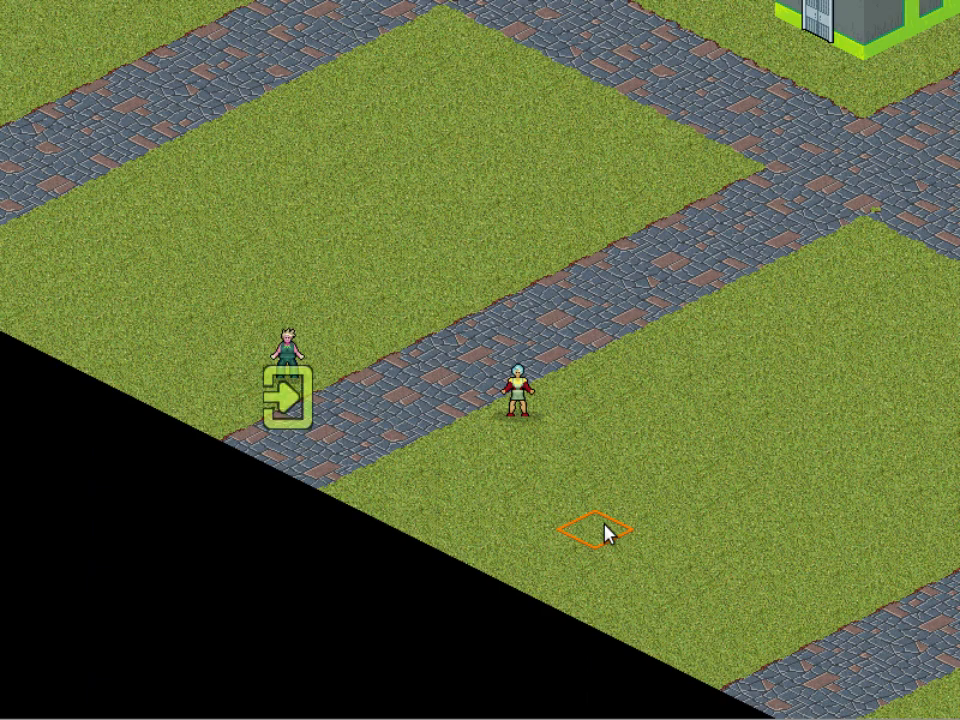
# - Walk Scarn across the road onto the grass block on the same side as the exit marker
pyautogui.moveTo(708, 2)
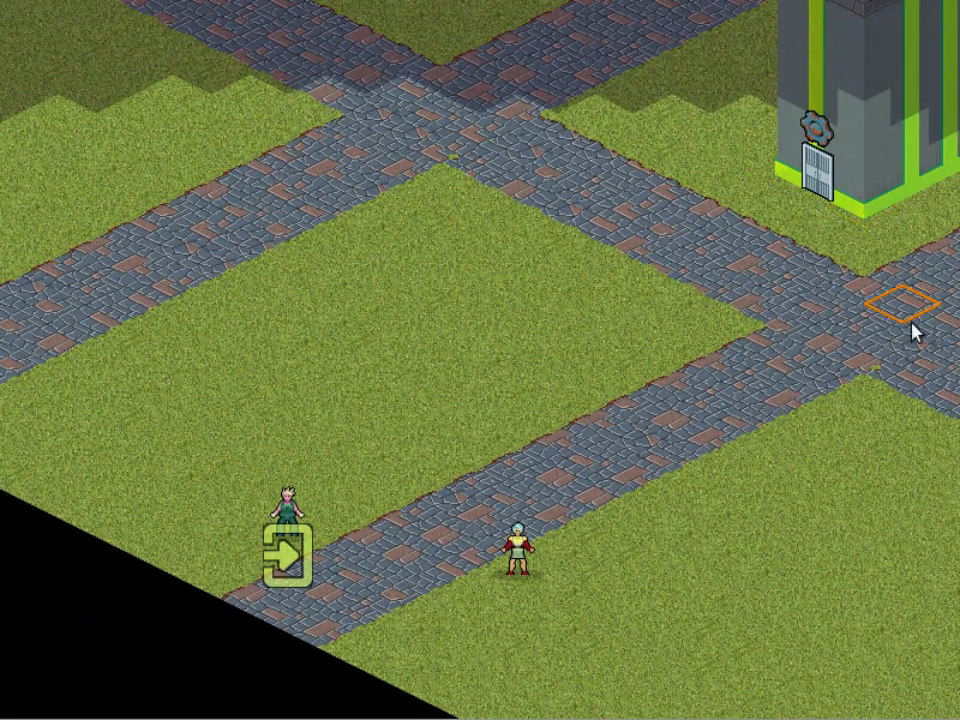
pyautogui.moveTo(958, 335)
pyautogui.click(312, 341)
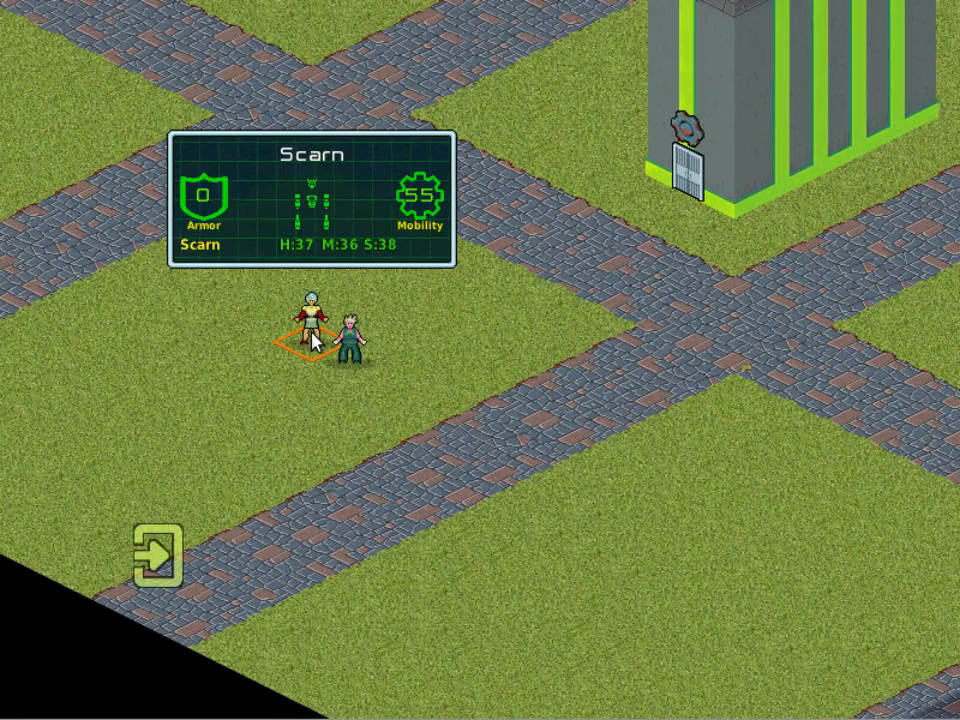
# - Assign Scarn as pilot of the red and grey A7800 Joust and close the party management screen
pyautogui.click(312, 341)
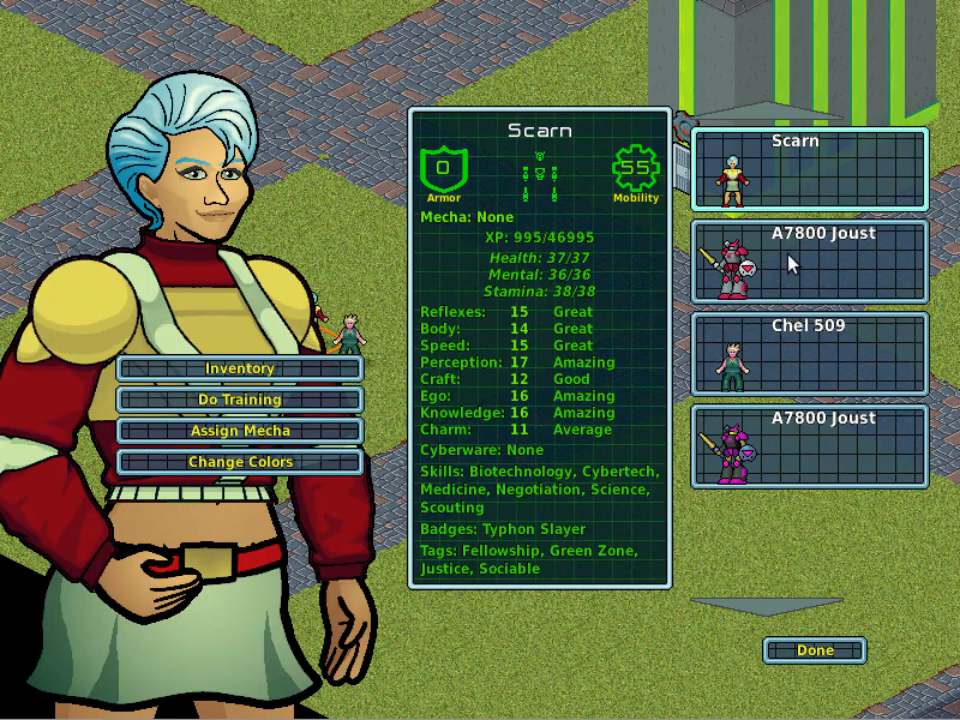
pyautogui.click(790, 262)
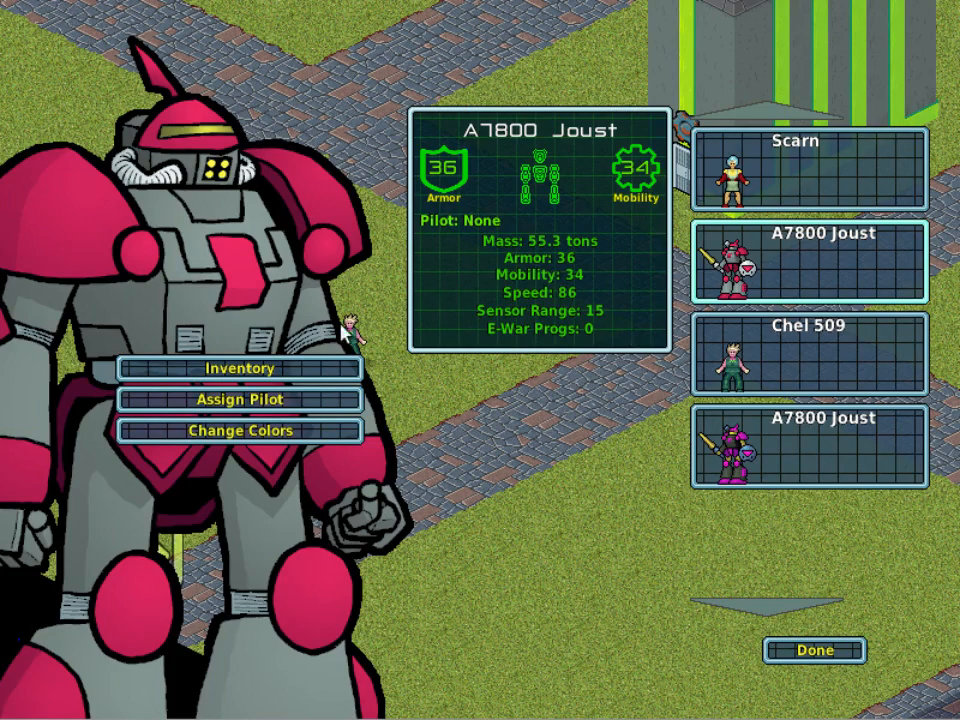
pyautogui.click(252, 400)
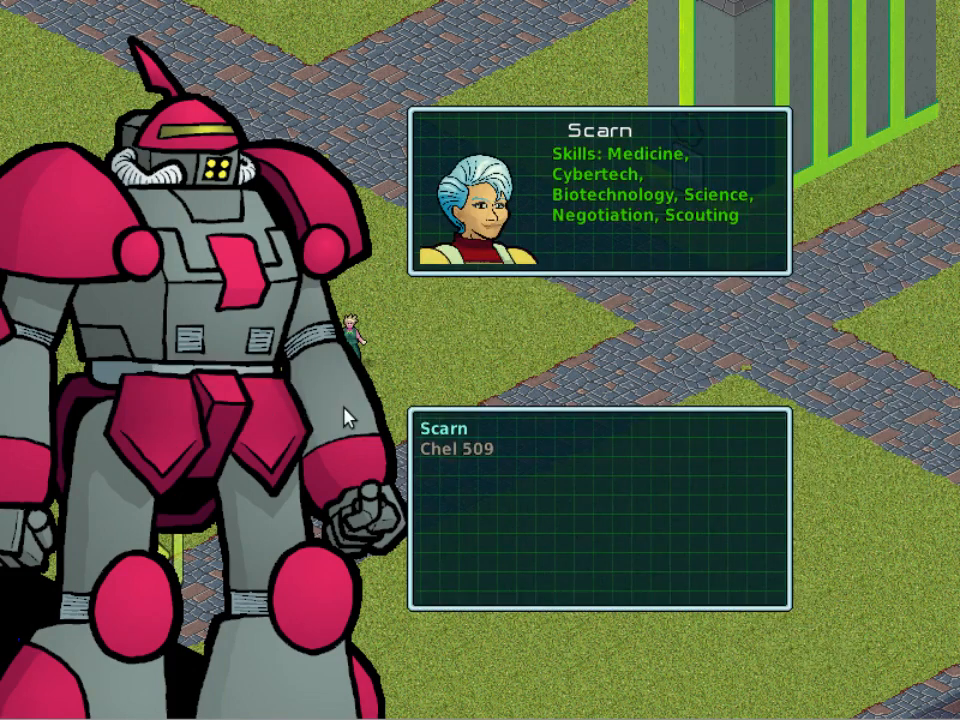
pyautogui.click(464, 433)
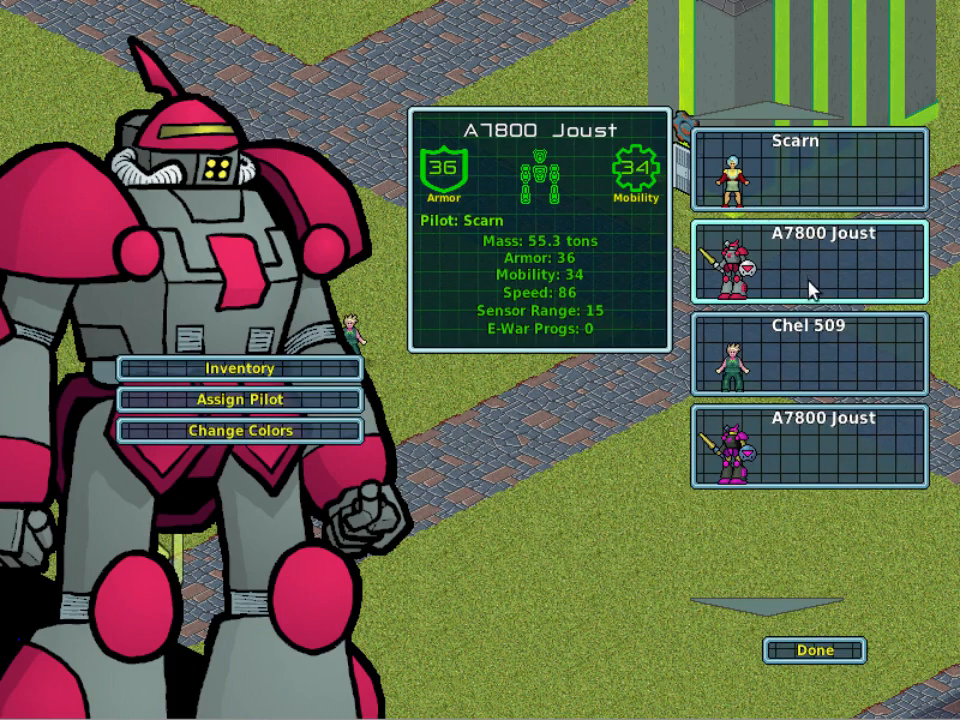
pyautogui.click(812, 652)
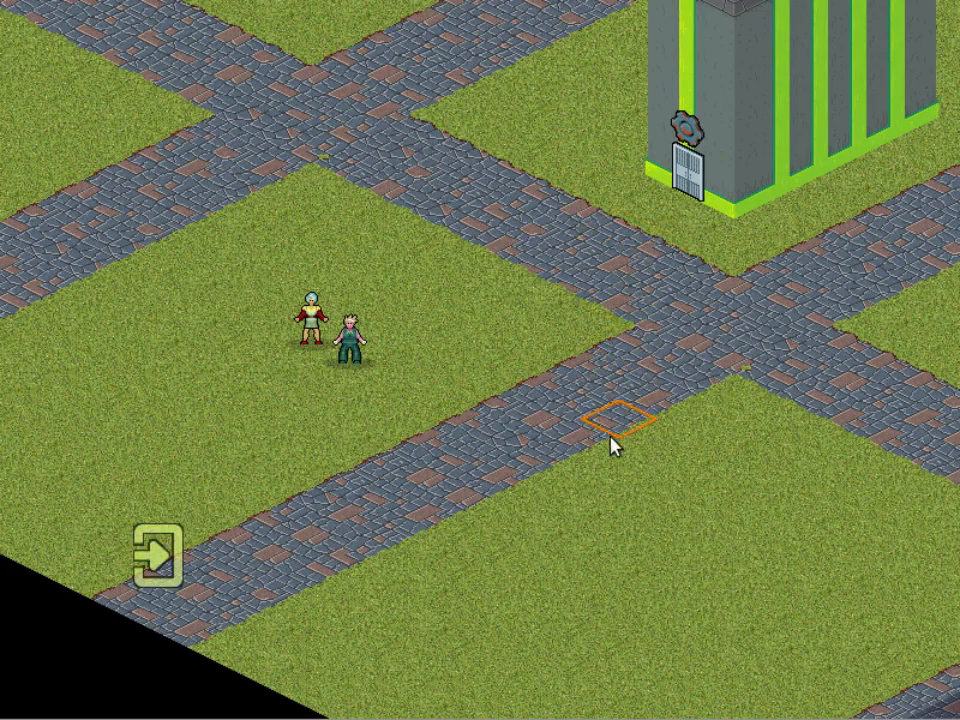
pyautogui.moveTo(888, 718)
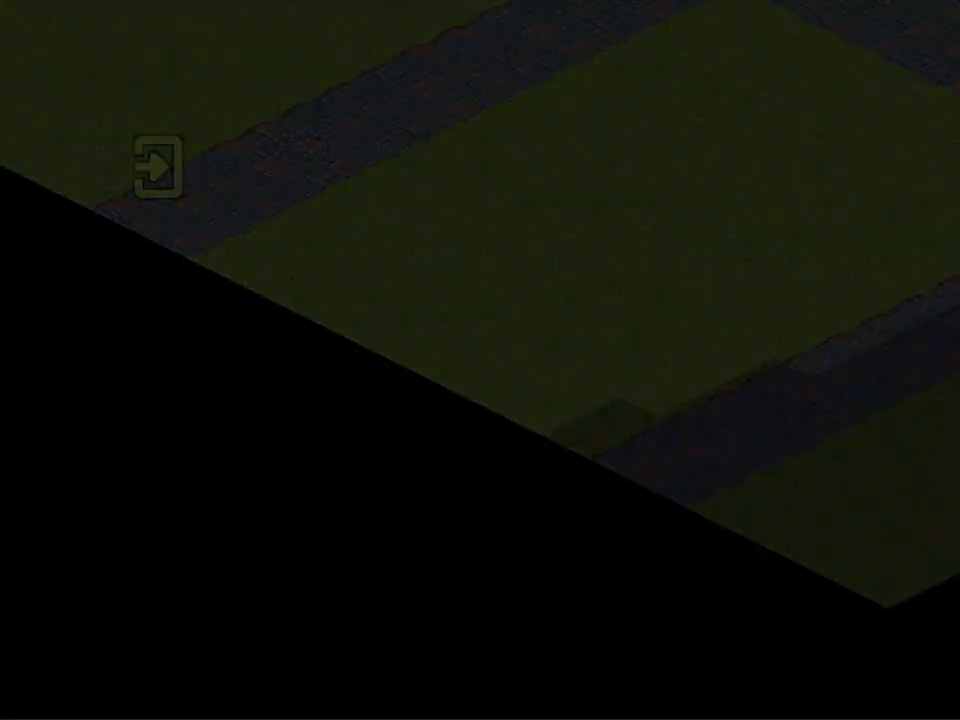